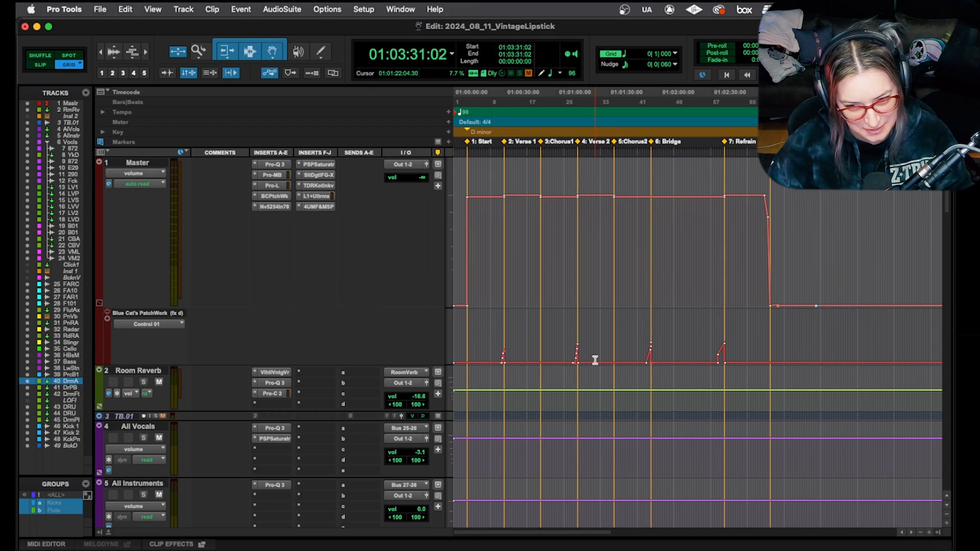
- Look over the vocal tracks around the end of Chorus 2 and the start of the Bridge
{"action": "scroll", "coordinate": [695, 444], "scroll_direction": "down", "scroll_amount": 15}
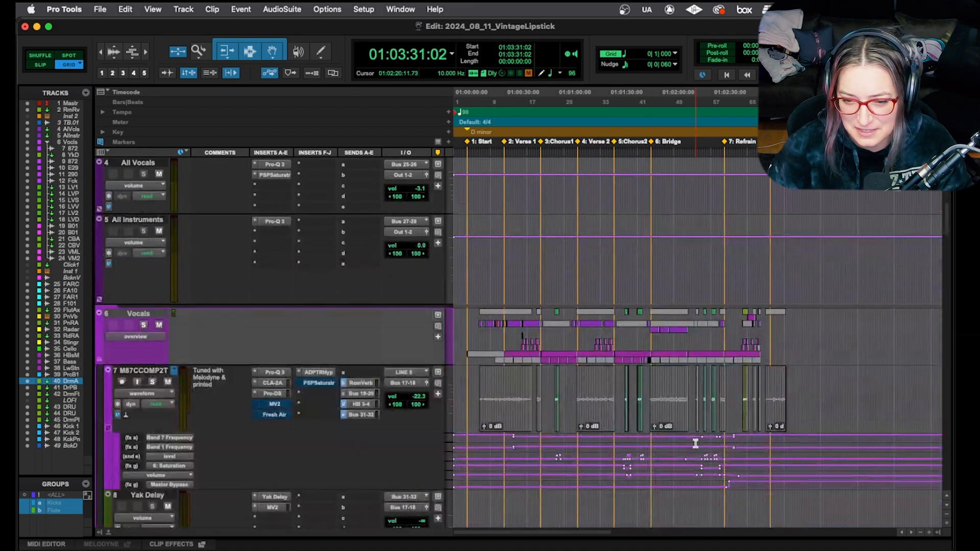
{"action": "scroll", "coordinate": [696, 446], "scroll_direction": "down", "scroll_amount": 4}
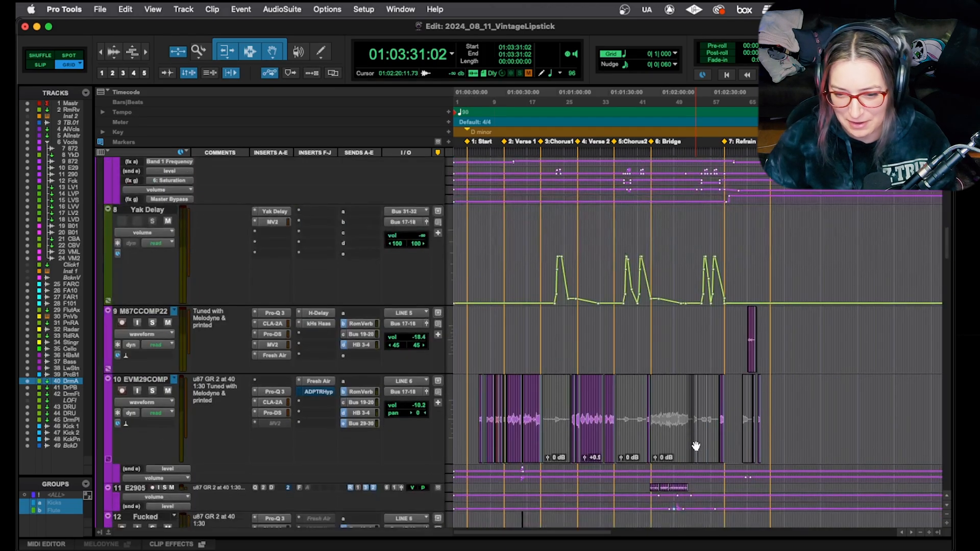
{"action": "left_click", "coordinate": [720, 333]}
{"action": "left_click", "coordinate": [650, 332]}
{"action": "key", "text": "t"}
{"action": "key", "text": "t"}
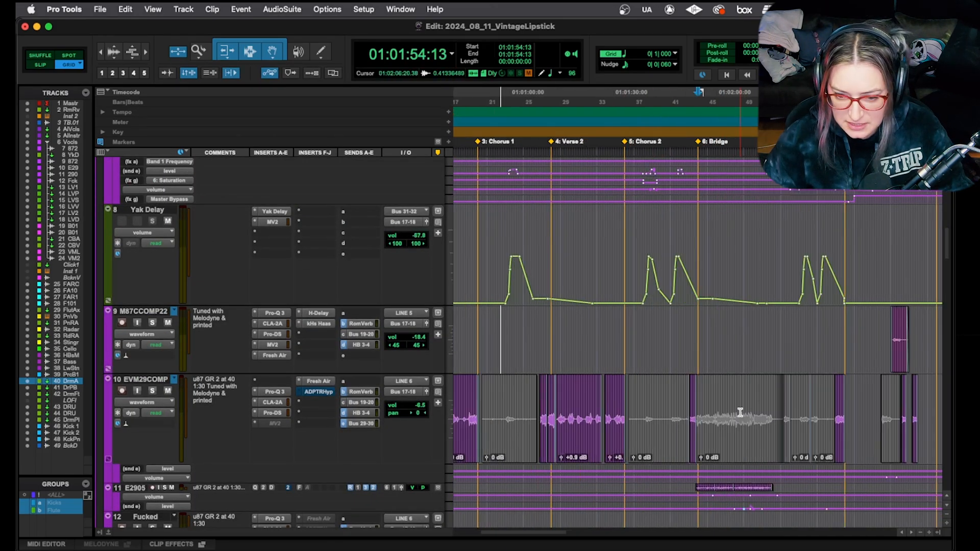
{"action": "scroll", "coordinate": [739, 413], "scroll_direction": "down", "scroll_amount": 3}
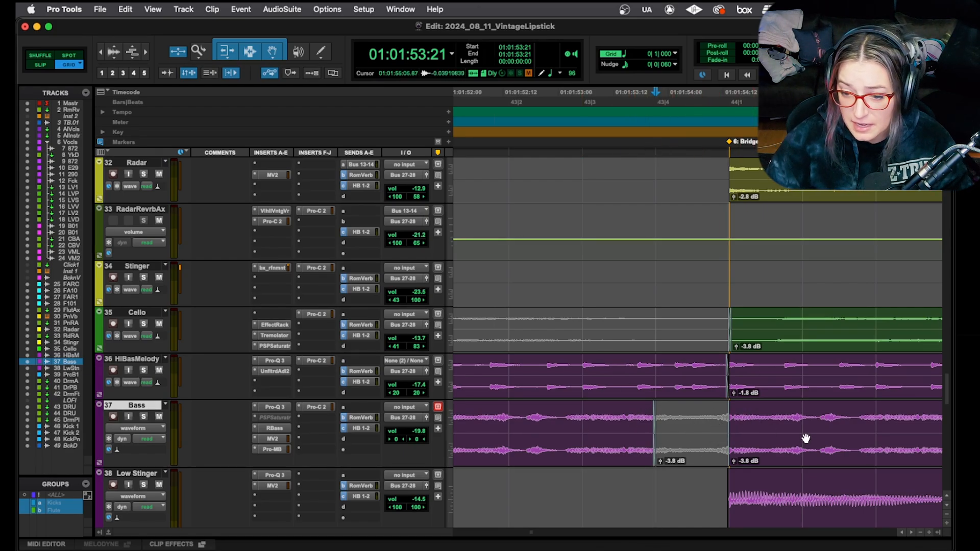
- Split the Bass clip at 01:01:55:05 and mute the separated segment at the start of the Bridge
{"action": "left_click", "coordinate": [803, 418]}
{"action": "key", "text": "super+e"}
{"action": "left_click", "coordinate": [761, 453]}
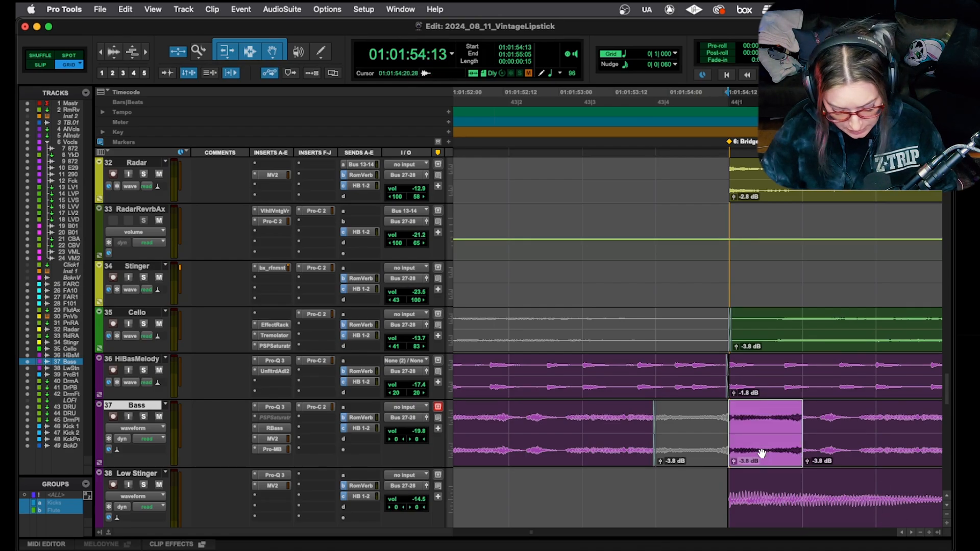
{"action": "key", "text": "super+m"}
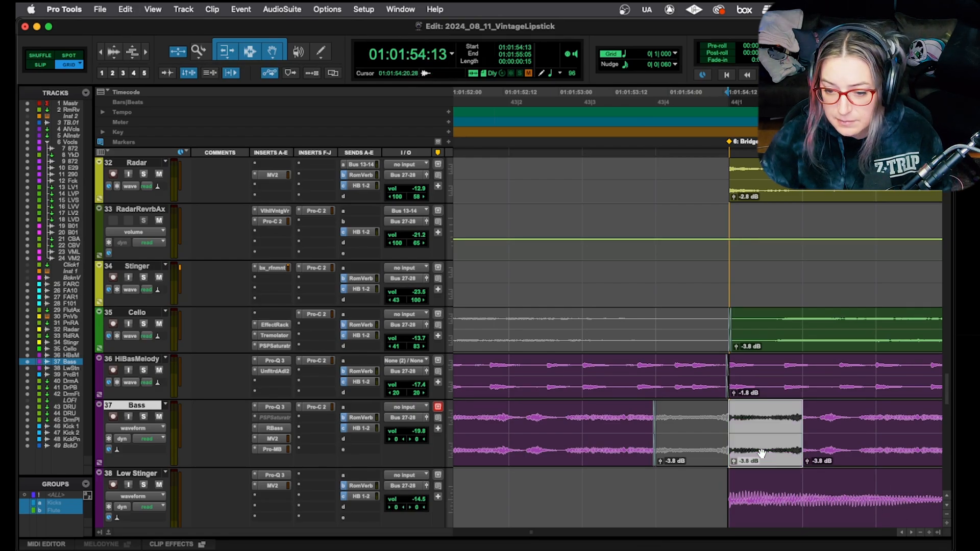
{"action": "left_click", "coordinate": [804, 406]}
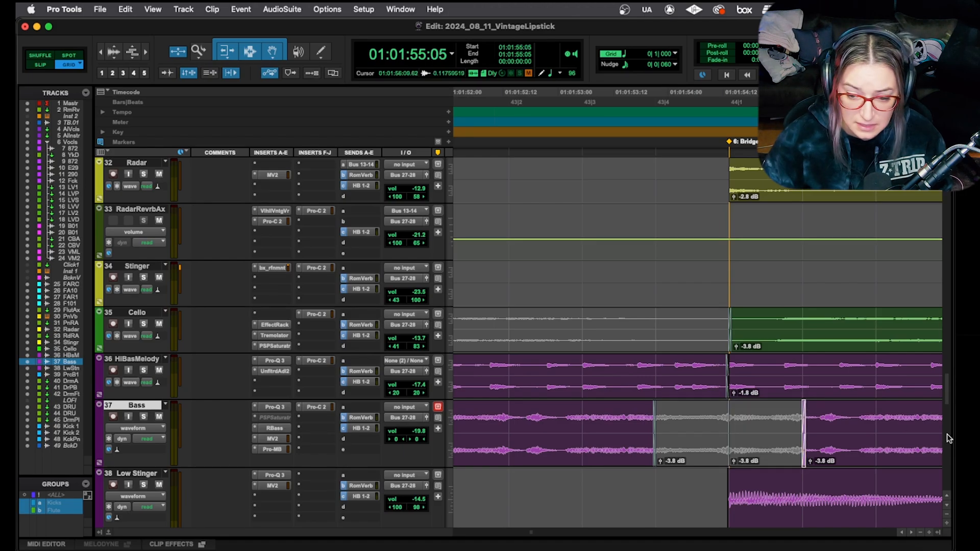
- Unmute the separated Bass segment at the Bridge start and undo its split
{"action": "left_click", "coordinate": [761, 442]}
{"action": "key", "text": "super+m"}
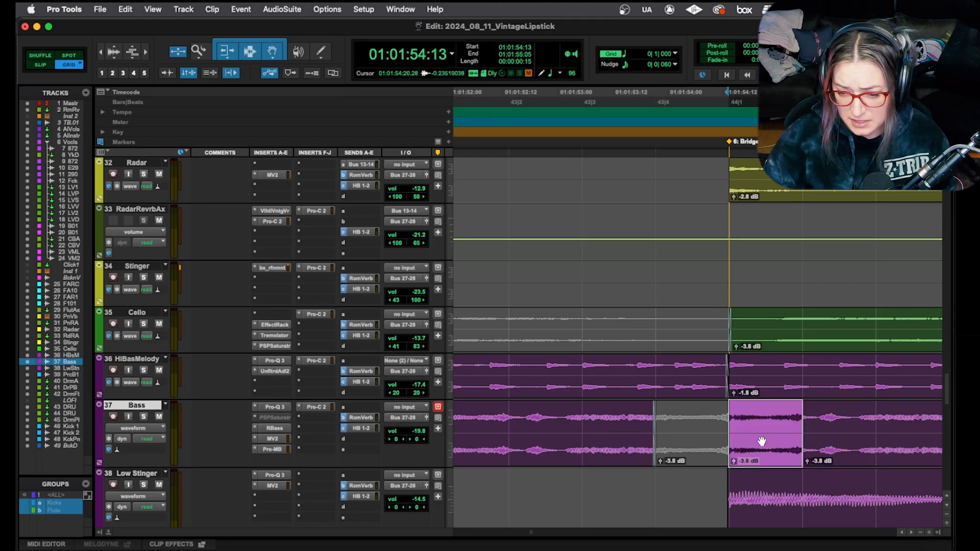
{"action": "key", "text": "super+z"}
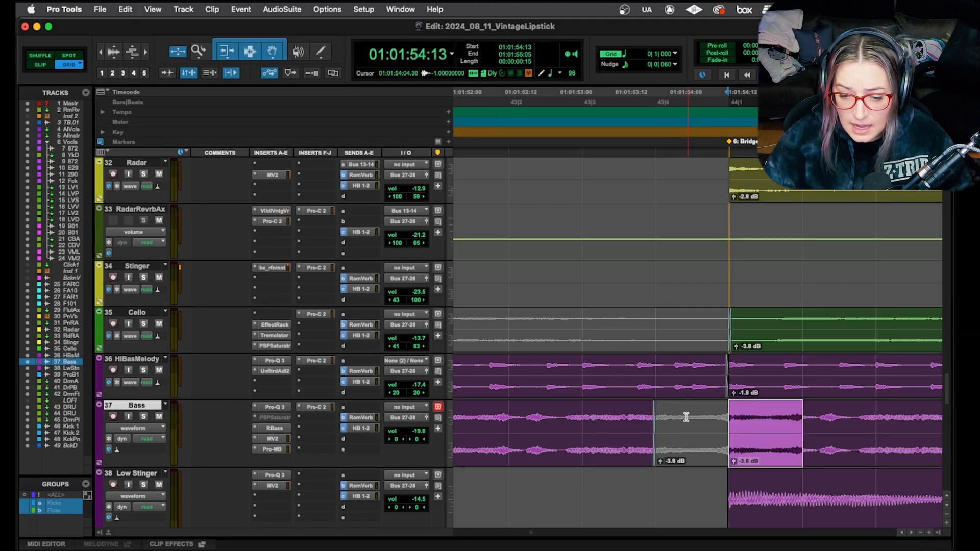
- Play the mix from 01:01:49:21 through the muted Bass clip and into the Bridge, and stop playback
{"action": "left_click", "coordinate": [655, 505]}
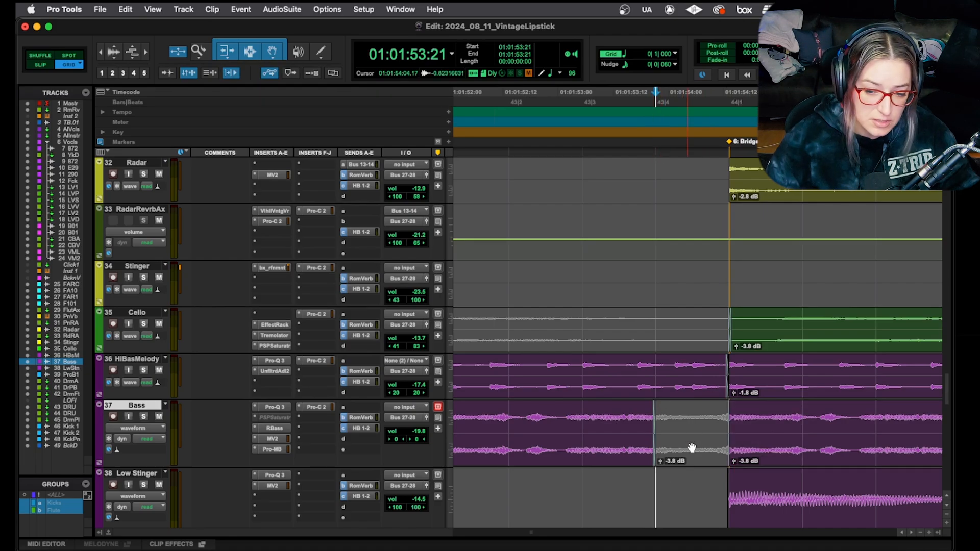
{"action": "scroll", "coordinate": [676, 444], "scroll_direction": "down", "scroll_amount": 1}
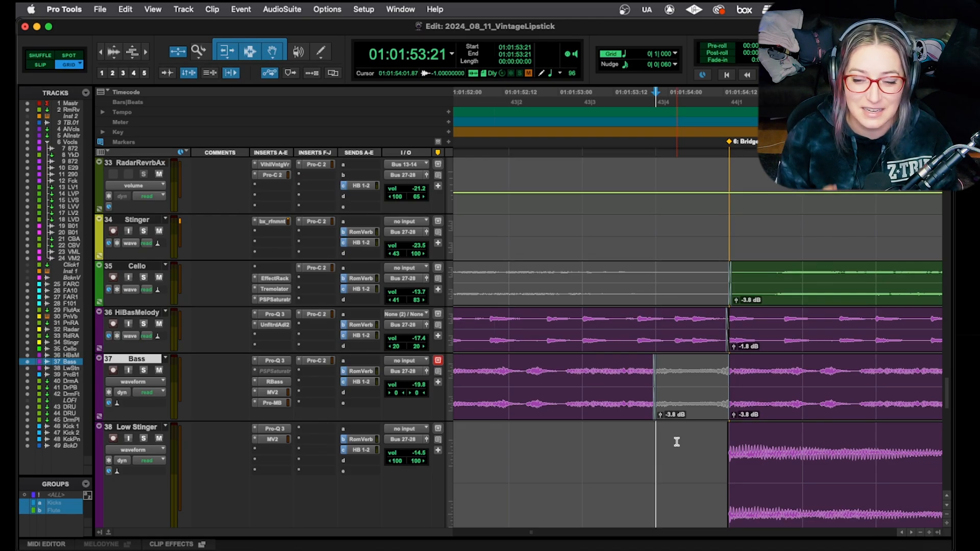
{"action": "key", "text": "r"}
{"action": "key", "text": "r"}
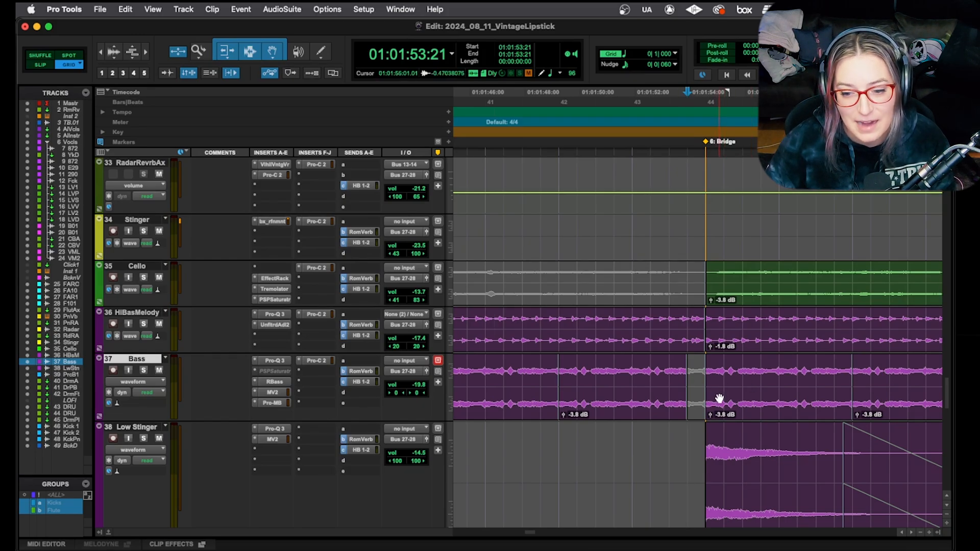
{"action": "left_click", "coordinate": [550, 449]}
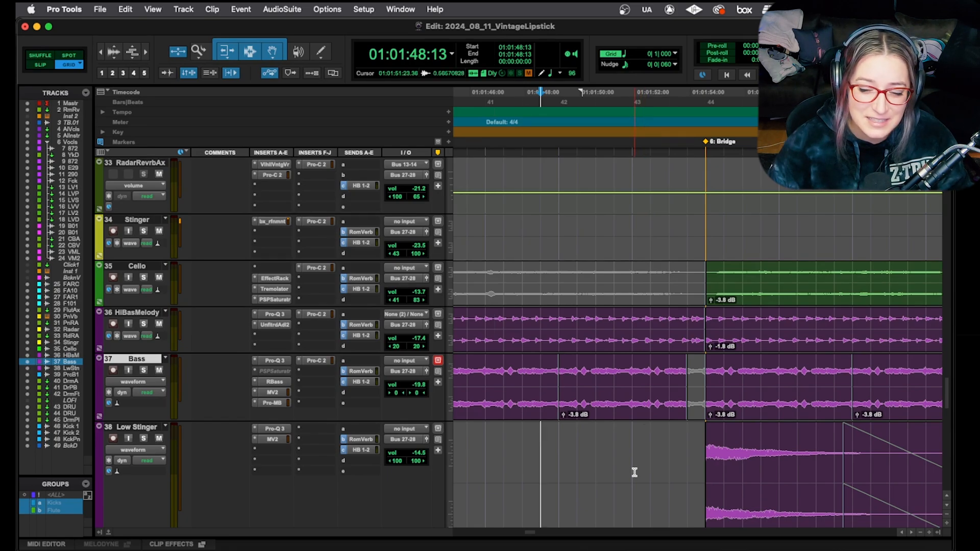
{"action": "left_click", "coordinate": [578, 444]}
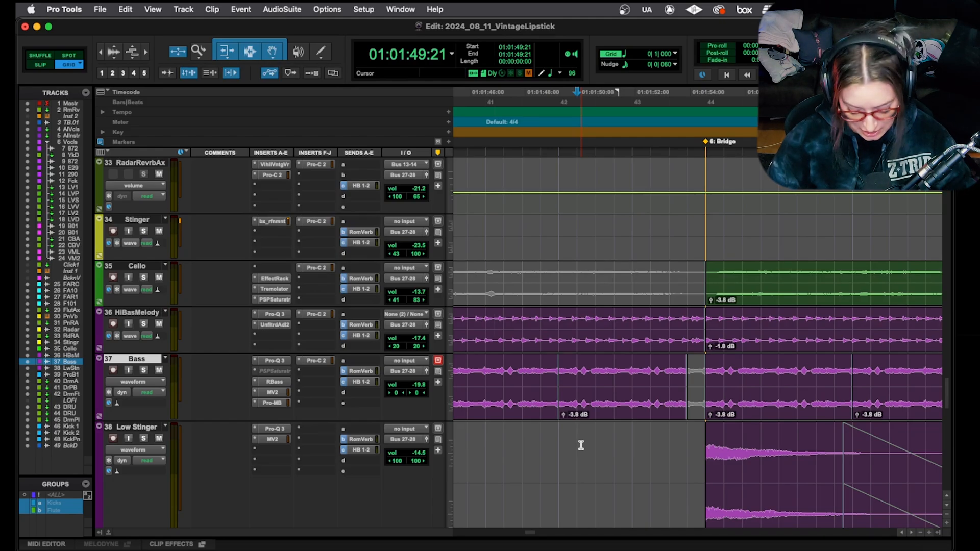
{"action": "key", "text": "space"}
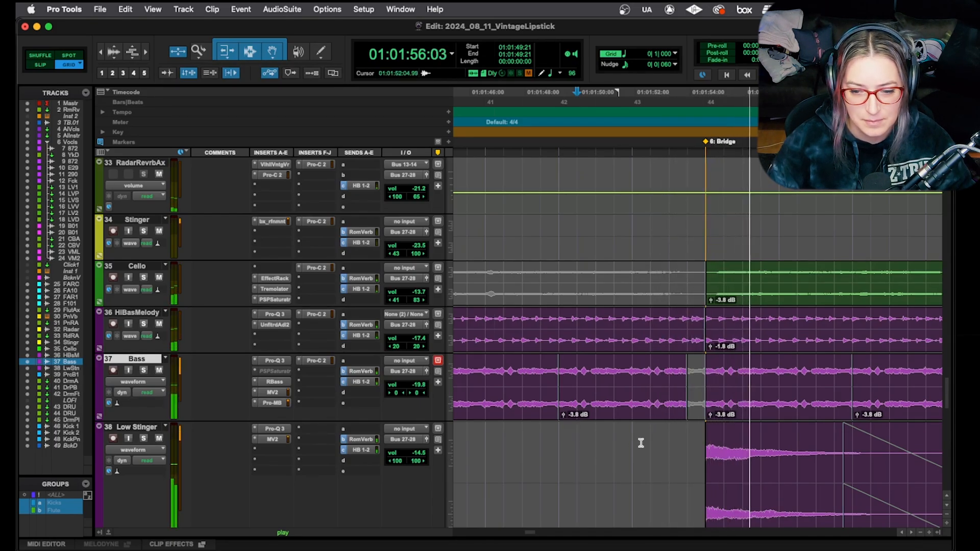
{"action": "key", "text": "space"}
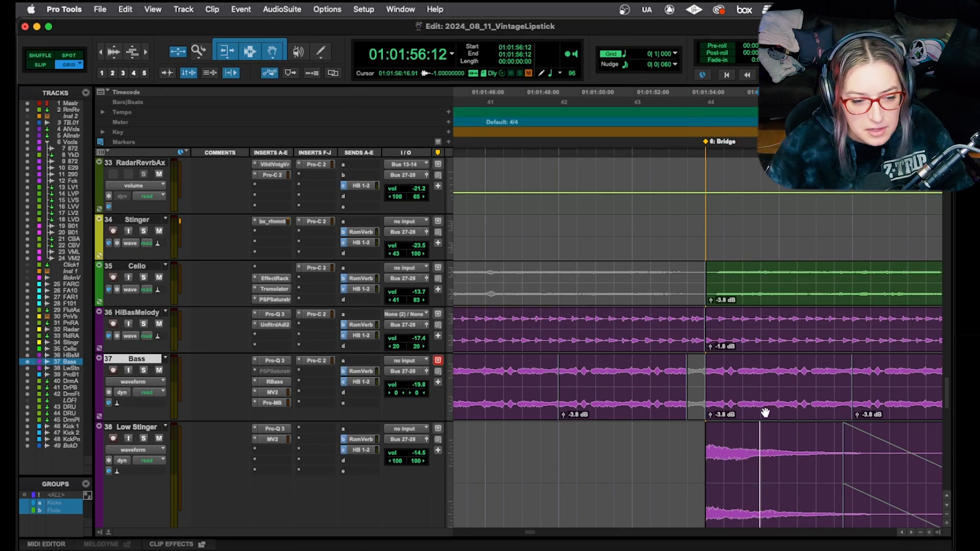
- Solo the Low Stinger track and play it from 01:01:52:13 into the Bridge, and stop playback
{"action": "key", "text": "r"}
{"action": "scroll", "coordinate": [761, 411], "scroll_direction": "down", "scroll_amount": 2}
{"action": "left_click", "coordinate": [674, 389]}
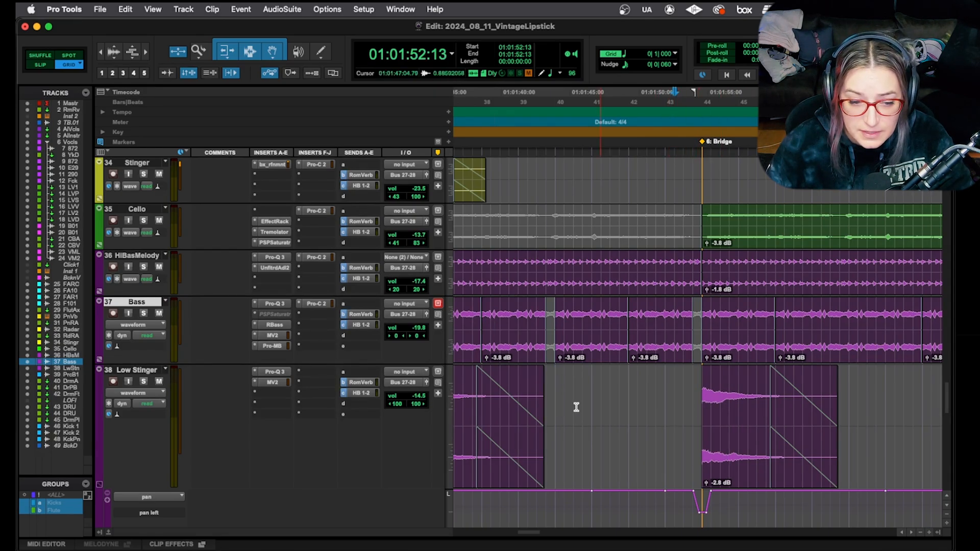
{"action": "left_click", "coordinate": [142, 382]}
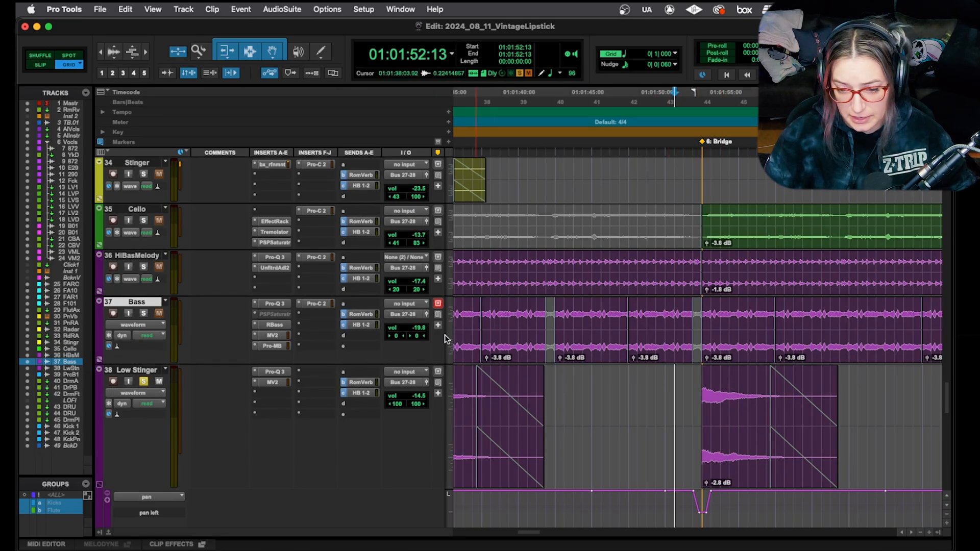
{"action": "key", "text": "space"}
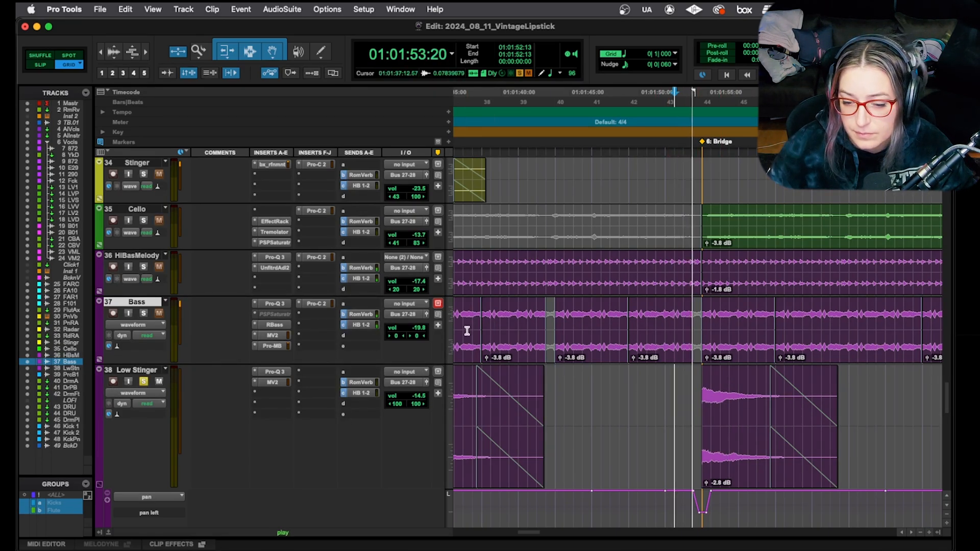
{"action": "scroll", "coordinate": [479, 329], "scroll_direction": "down", "scroll_amount": 2}
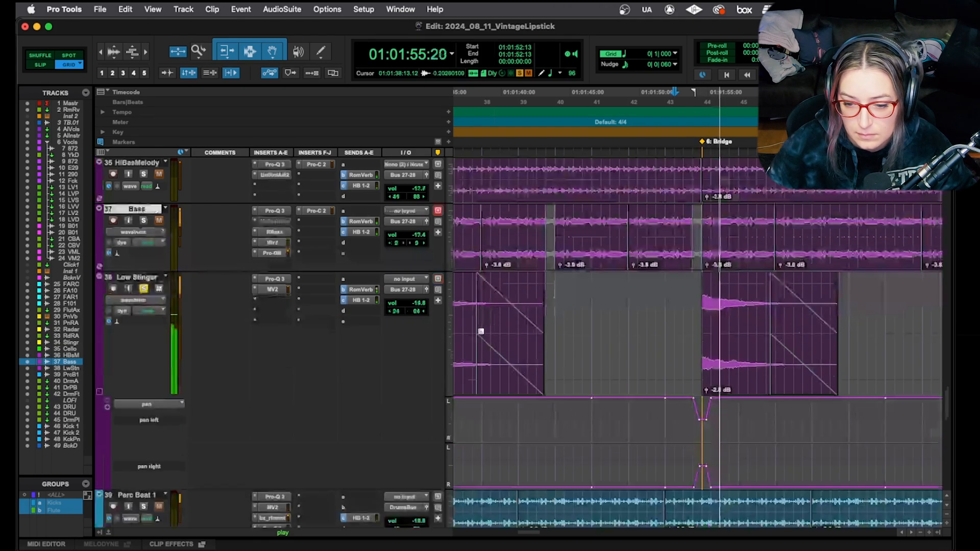
{"action": "scroll", "coordinate": [487, 331], "scroll_direction": "up", "scroll_amount": 1}
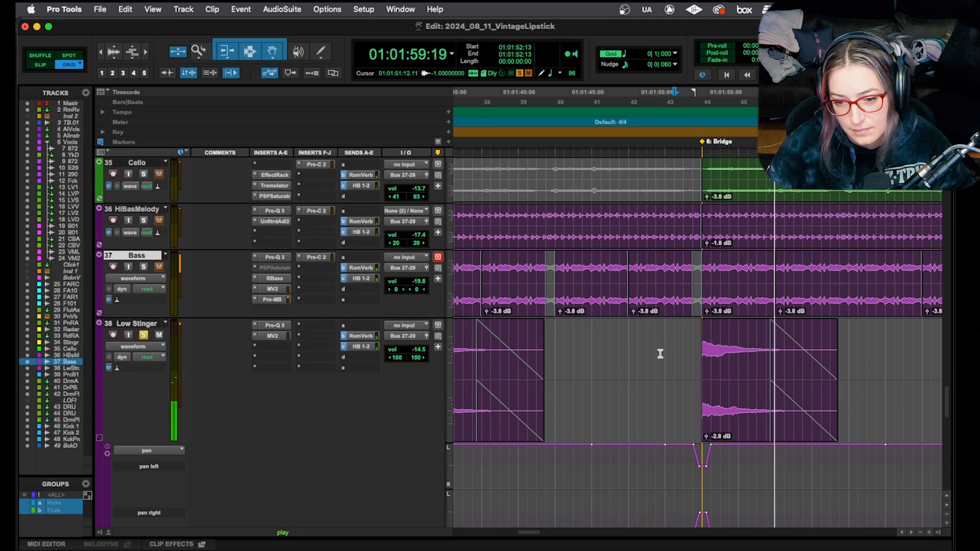
{"action": "key", "text": "space"}
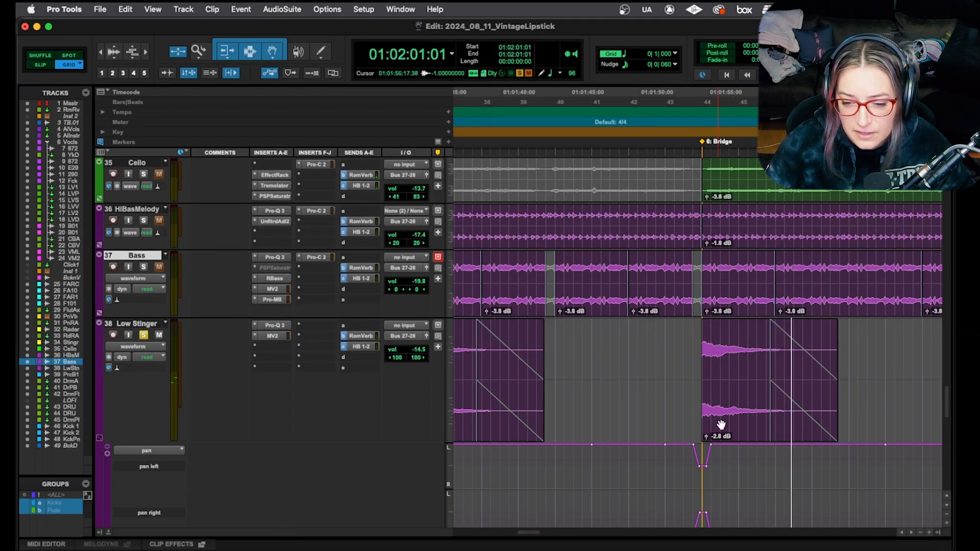
- Unsolo the Low Stinger track and play the full mix from 01:01:51:21 past the Bridge start
{"action": "scroll", "coordinate": [724, 411], "scroll_direction": "down", "scroll_amount": 1}
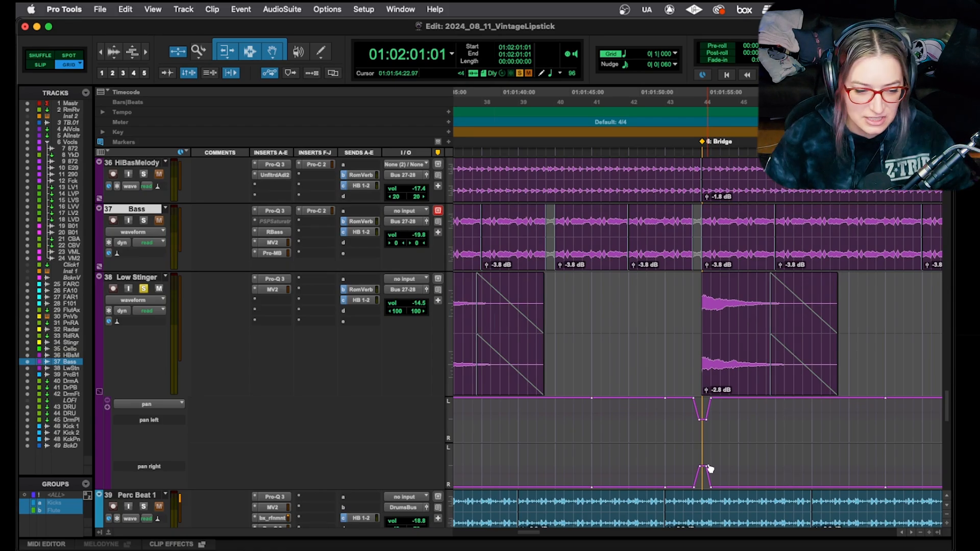
{"action": "scroll", "coordinate": [674, 337], "scroll_direction": "up", "scroll_amount": 1}
{"action": "left_click", "coordinate": [675, 345]}
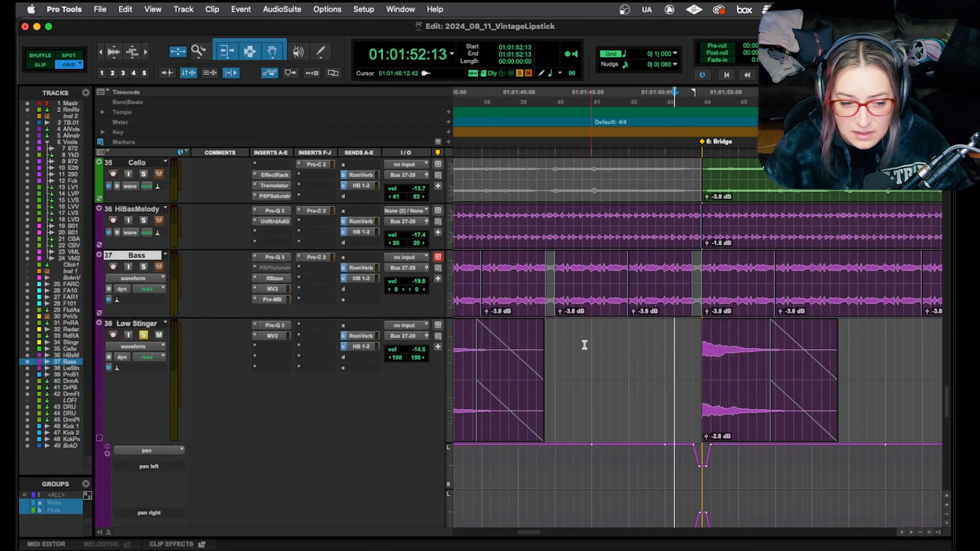
{"action": "left_click", "coordinate": [144, 335]}
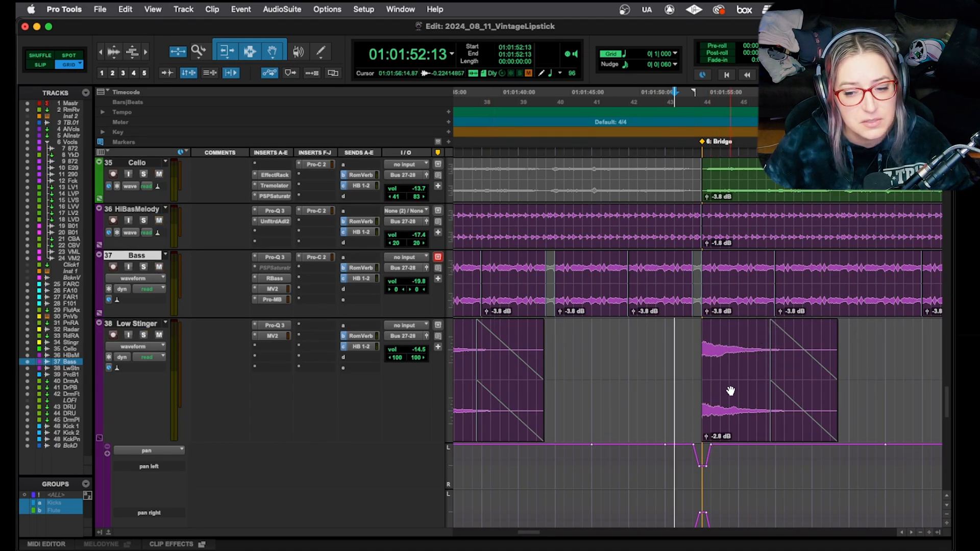
{"action": "left_click", "coordinate": [666, 348]}
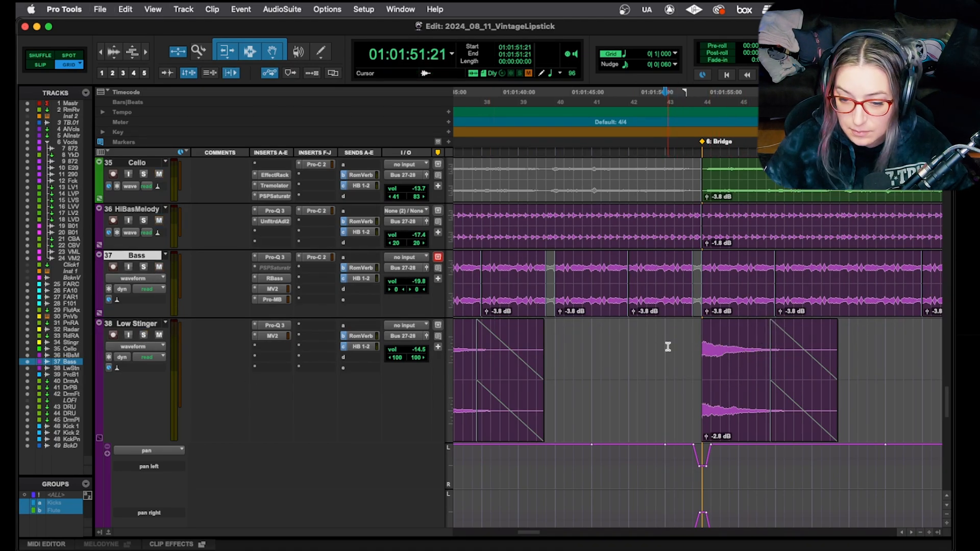
{"action": "key", "text": "space"}
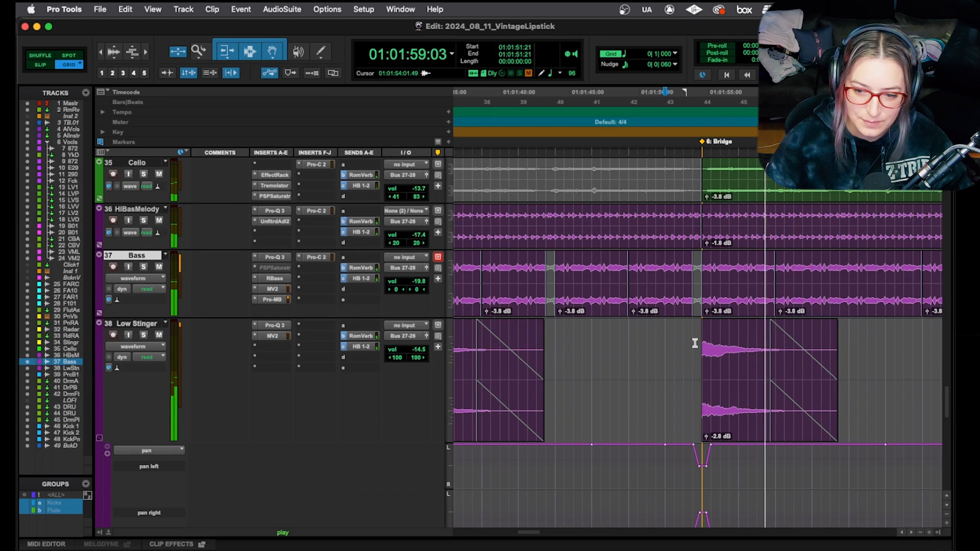
{"action": "key", "text": "space"}
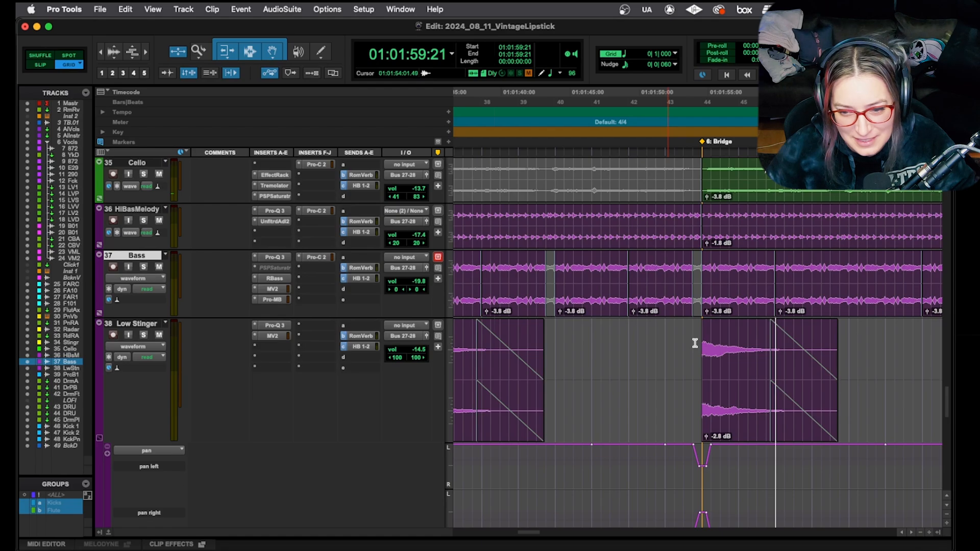
- Open the ValhallaSupermassive insert on the KickPunctuat track to view its settings, and close the plug-in
{"action": "scroll", "coordinate": [695, 343], "scroll_direction": "down", "scroll_amount": 1}
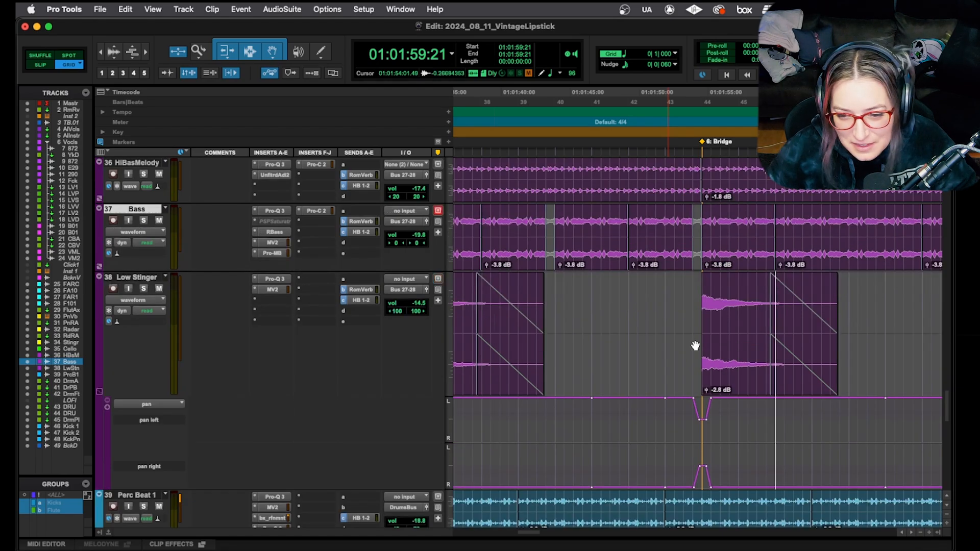
{"action": "scroll", "coordinate": [695, 345], "scroll_direction": "down", "scroll_amount": 8}
{"action": "left_click", "coordinate": [701, 359]}
{"action": "key", "text": "t"}
{"action": "key", "text": "t"}
{"action": "key", "text": "t"}
{"action": "key", "text": "t"}
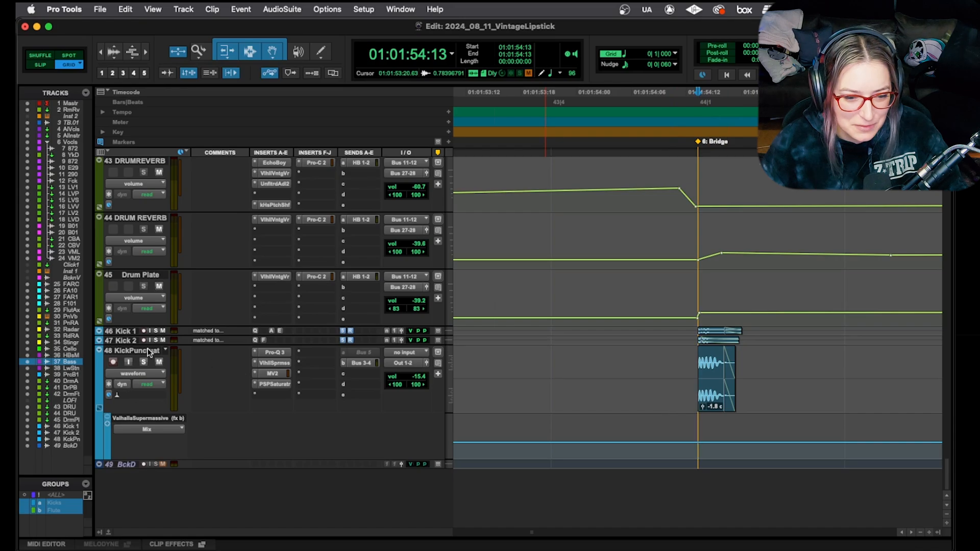
{"action": "left_click", "coordinate": [275, 363]}
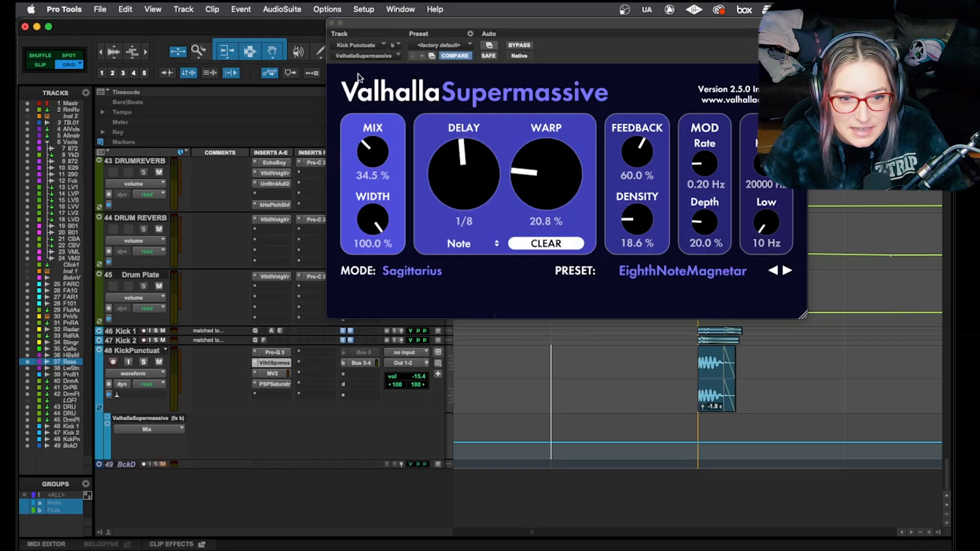
{"action": "left_click", "coordinate": [330, 23]}
- Solo the KickPunctuat track, play it from 01:01:53:21 across the Bridge start, and clear the solo after stopping
{"action": "key", "text": "super+bracketleft"}
{"action": "key", "text": "super+bracketleft"}
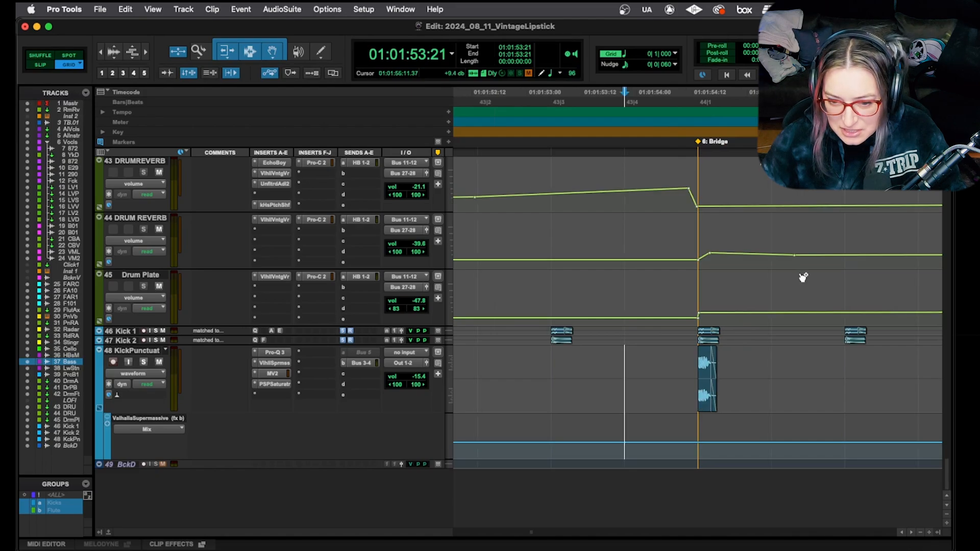
{"action": "left_click", "coordinate": [144, 361]}
{"action": "key", "text": "space"}
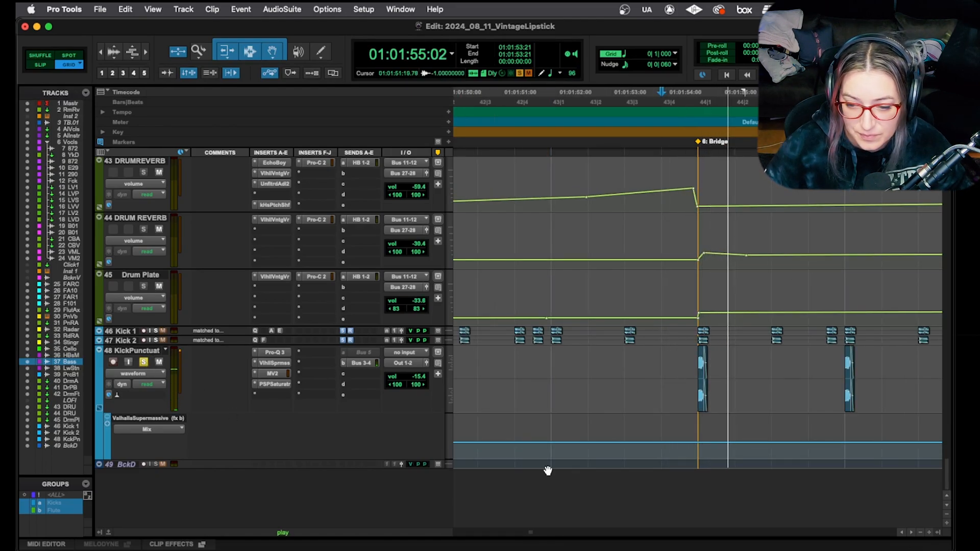
{"action": "key", "text": "space"}
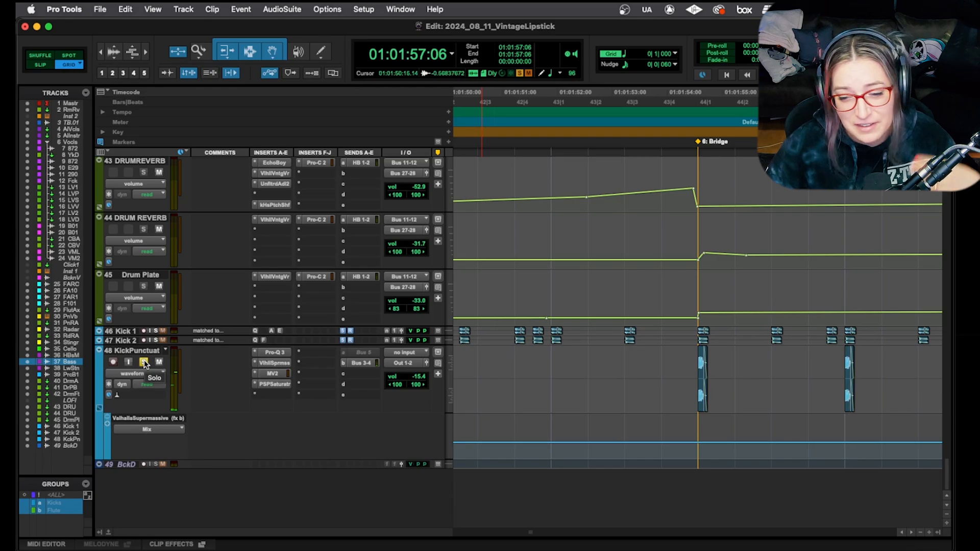
{"action": "scroll", "coordinate": [785, 365], "scroll_direction": "up", "scroll_amount": 10}
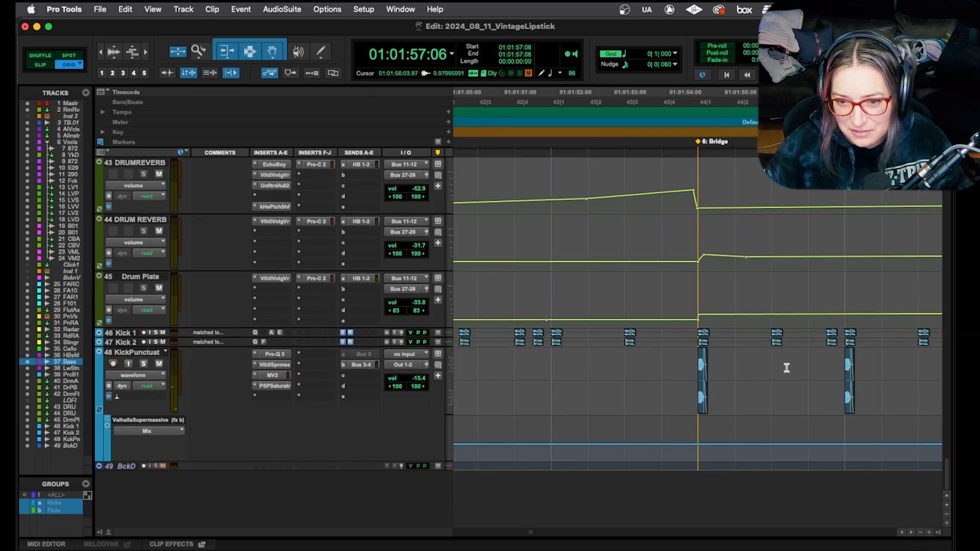
- Solo the Stinger track, play it from 01:01:31:21 into Chorus 2, and clear the solo after stopping
{"action": "scroll", "coordinate": [786, 367], "scroll_direction": "up", "scroll_amount": 8}
{"action": "left_click", "coordinate": [644, 411]}
{"action": "key", "text": "r"}
{"action": "key", "text": "r"}
{"action": "key", "text": "r"}
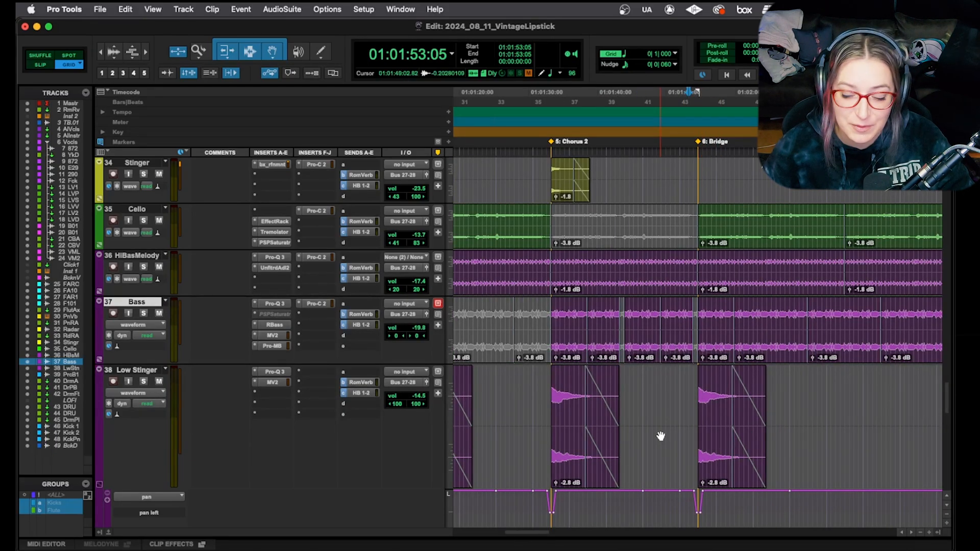
{"action": "scroll", "coordinate": [696, 408], "scroll_direction": "up", "scroll_amount": 4}
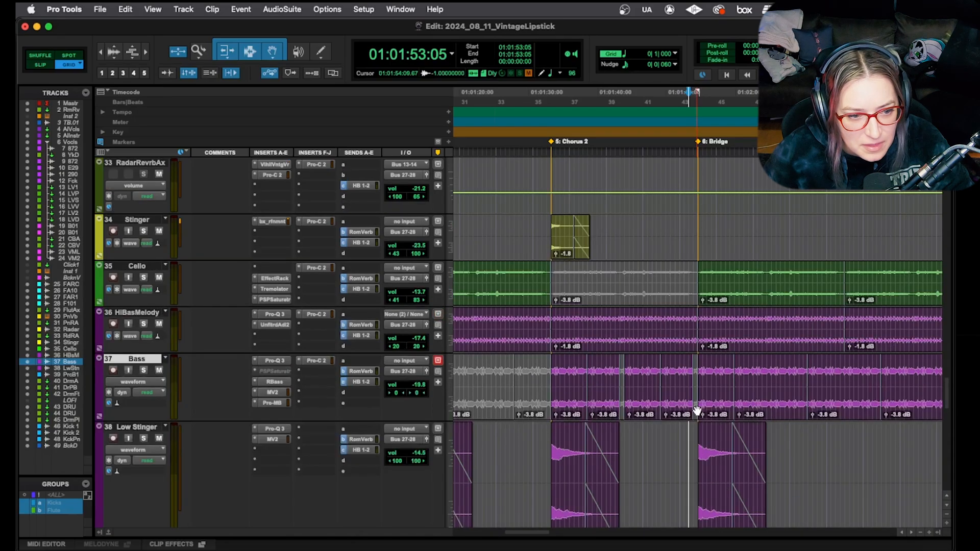
{"action": "left_click", "coordinate": [542, 268]}
{"action": "left_click", "coordinate": [144, 277]}
{"action": "key", "text": "space"}
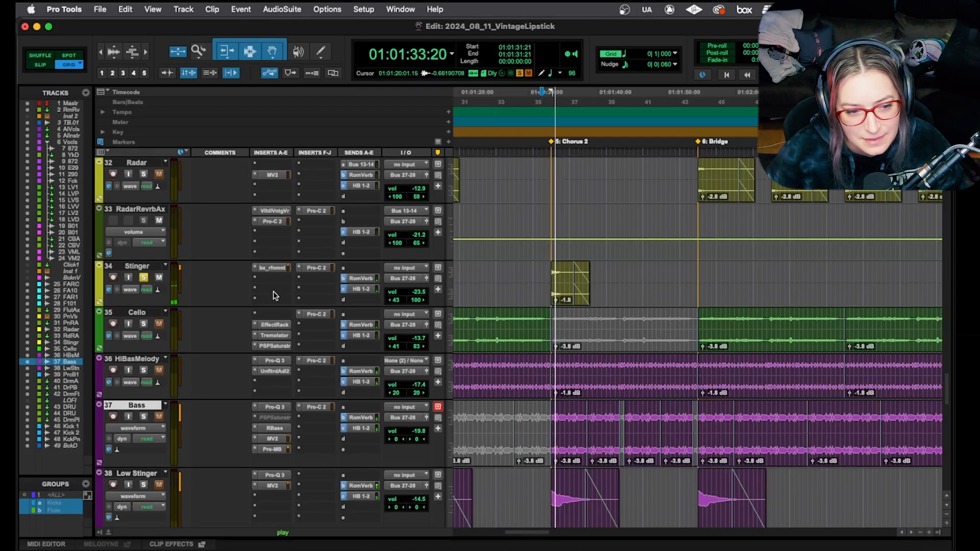
{"action": "key", "text": "space"}
{"action": "left_click", "coordinate": [144, 277]}
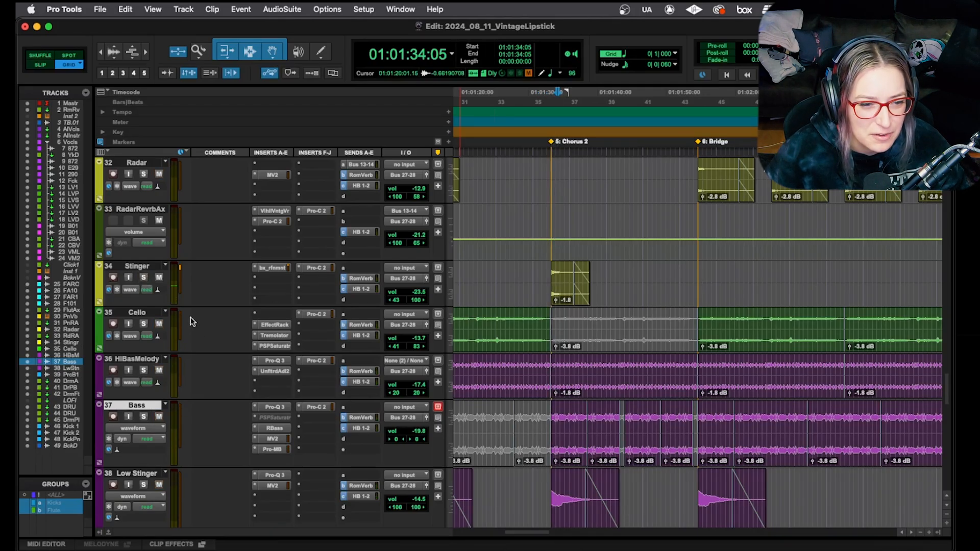
- Solo the Radar track, play it from 01:01:52:13 across the Bridge start, and clear the solo after stopping
{"action": "scroll", "coordinate": [135, 277], "scroll_direction": "up", "scroll_amount": 2}
{"action": "left_click", "coordinate": [683, 233]}
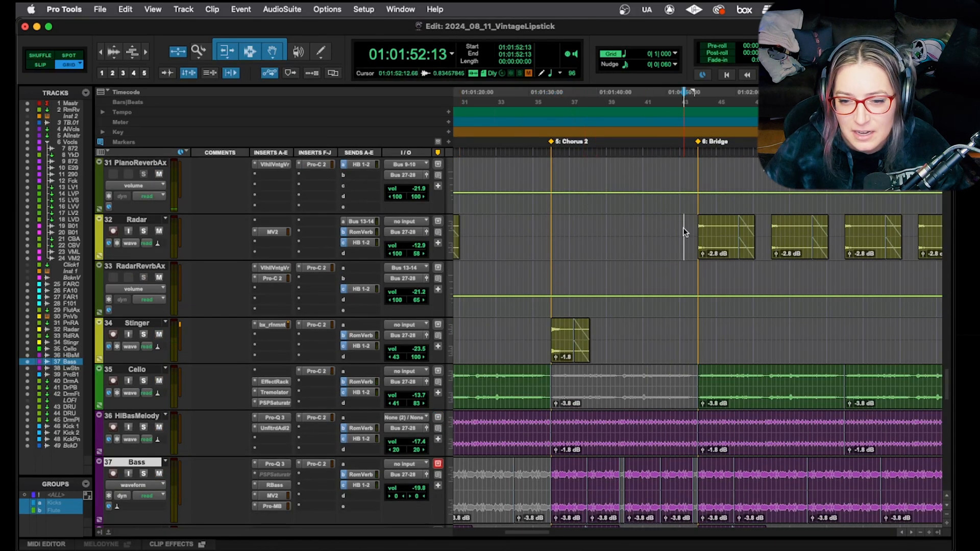
{"action": "left_click", "coordinate": [143, 230]}
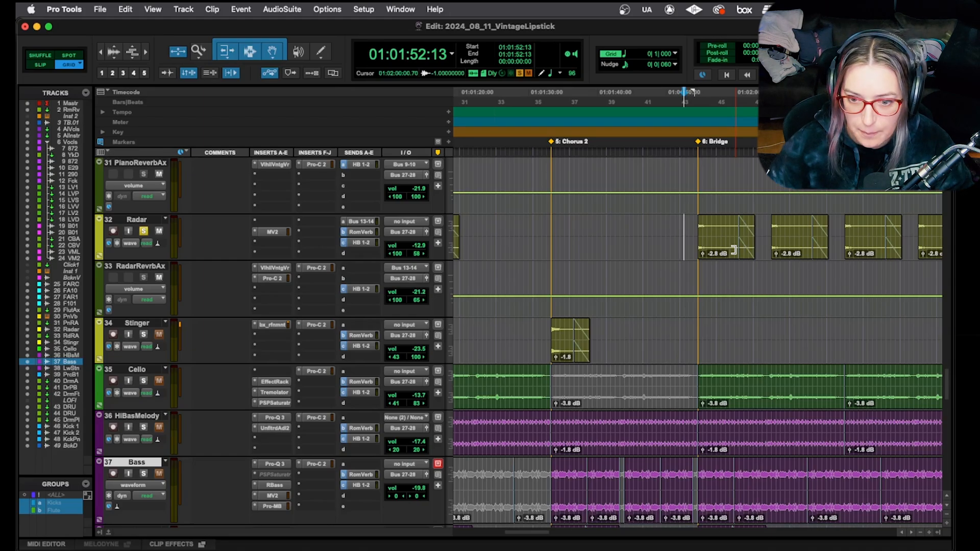
{"action": "key", "text": "space"}
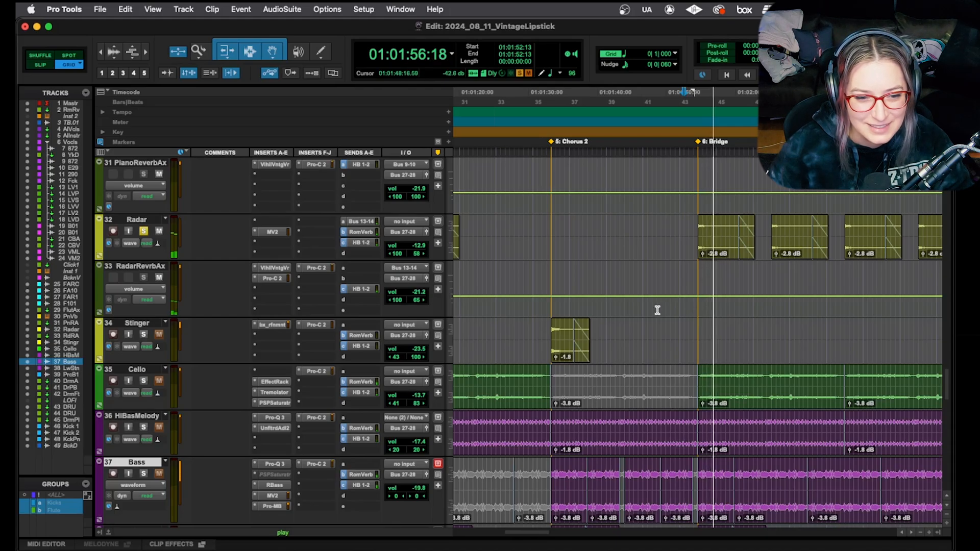
{"action": "key", "text": "space"}
{"action": "left_click", "coordinate": [144, 232]}
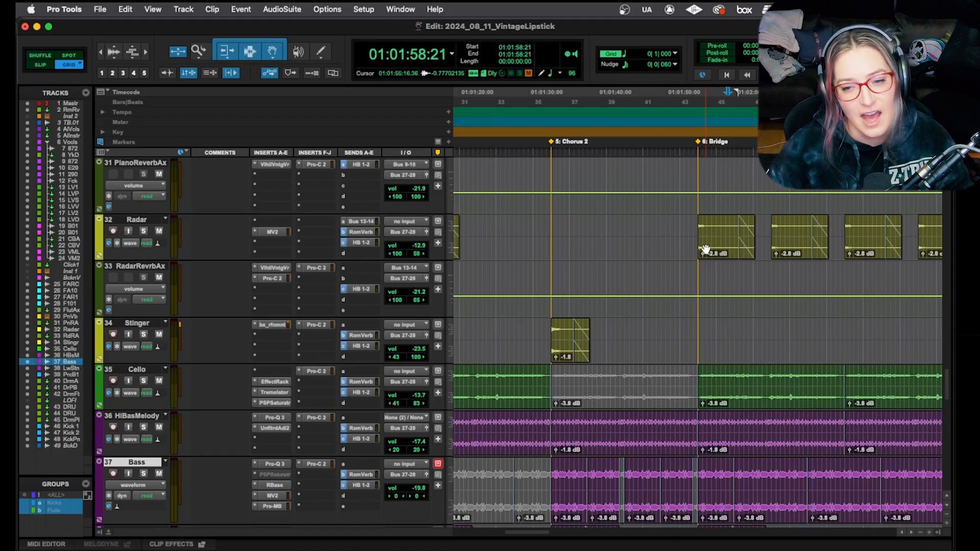
- Locate the flute tracks and examine their chopped ending and the Flute Aux automation around 01:02:35:20, just before the Refrain
{"action": "scroll", "coordinate": [743, 335], "scroll_direction": "up", "scroll_amount": 10}
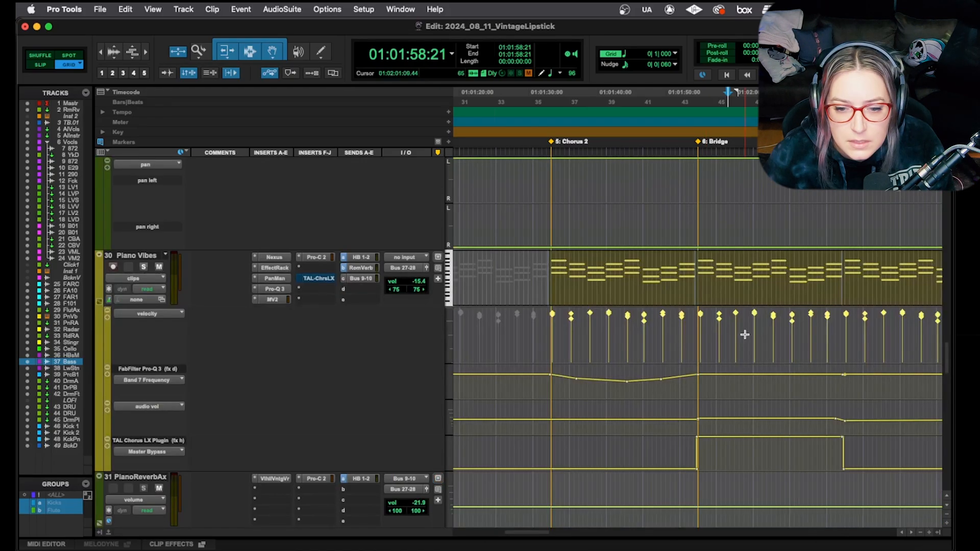
{"action": "scroll", "coordinate": [745, 339], "scroll_direction": "up", "scroll_amount": 3}
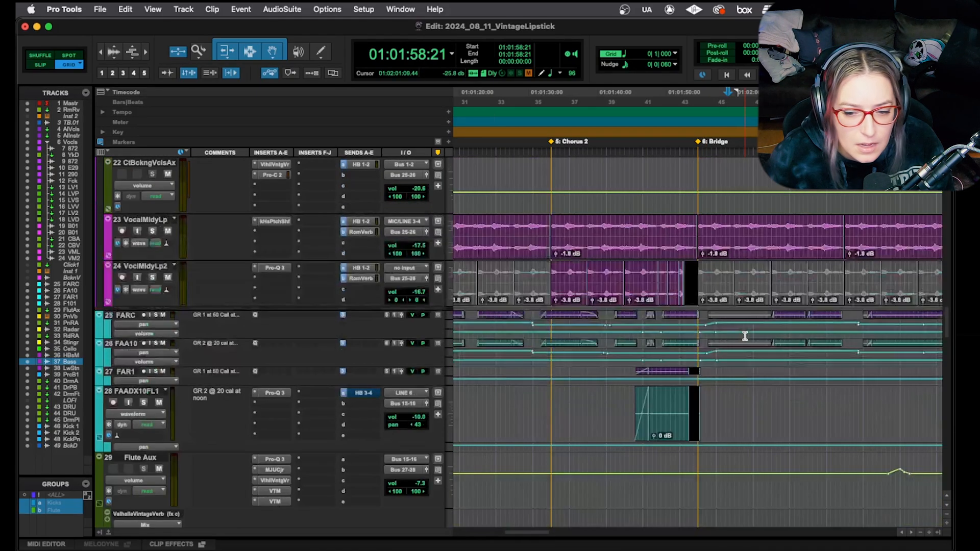
{"action": "left_click", "coordinate": [624, 411]}
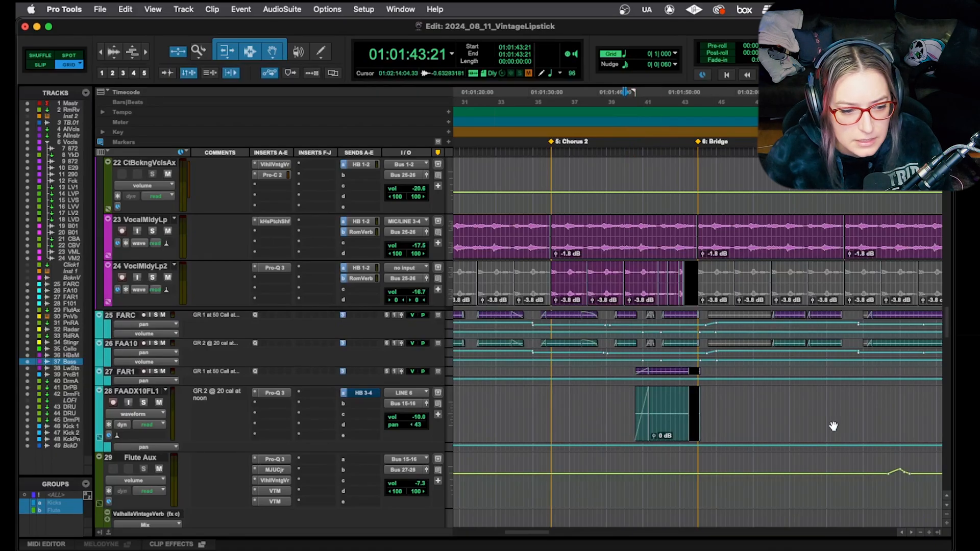
{"action": "key", "text": "r"}
{"action": "key", "text": "r"}
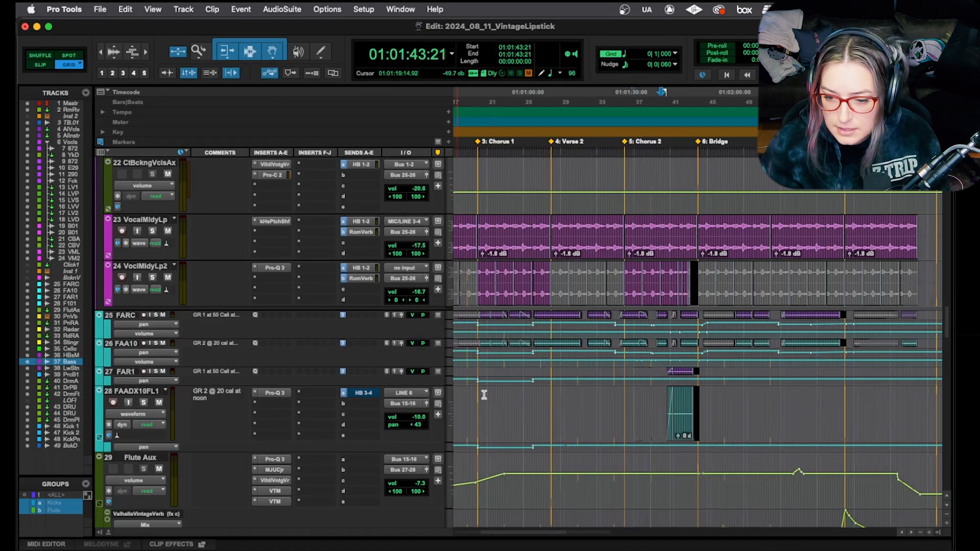
{"action": "left_click", "coordinate": [723, 407]}
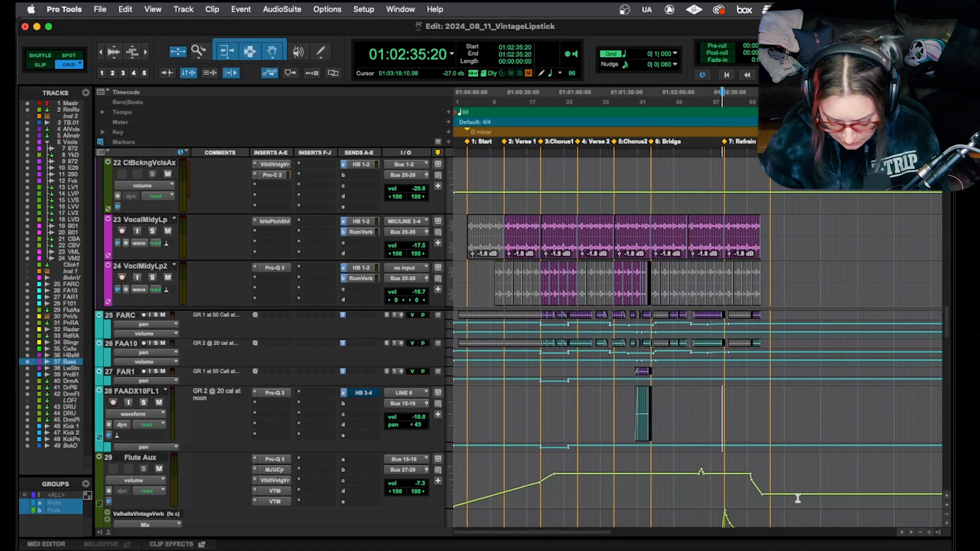
{"action": "key", "text": "t"}
{"action": "key", "text": "t"}
{"action": "key", "text": "t"}
{"action": "key", "text": "t"}
{"action": "key", "text": "t"}
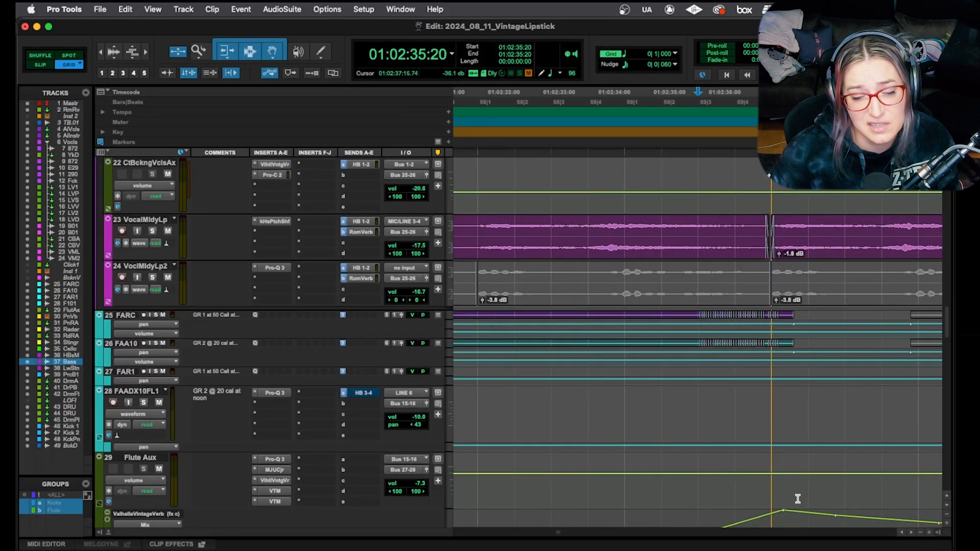
{"action": "scroll", "coordinate": [798, 499], "scroll_direction": "down", "scroll_amount": 2}
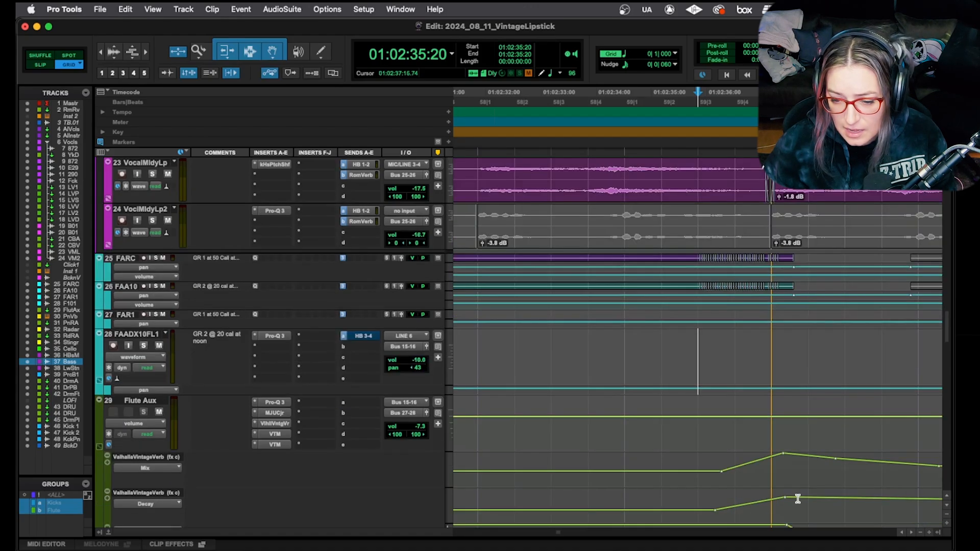
{"action": "scroll", "coordinate": [797, 499], "scroll_direction": "down", "scroll_amount": 2}
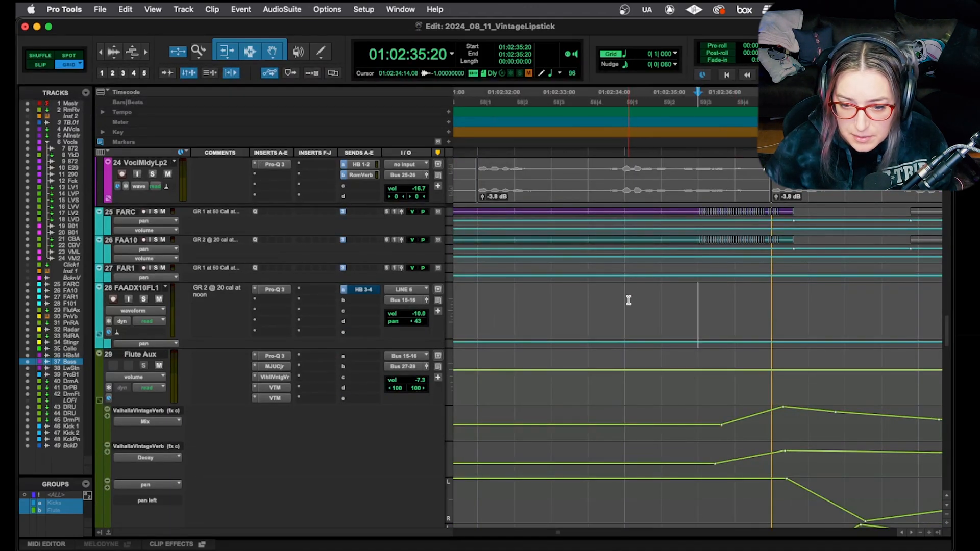
- Place the edit cursor at 01:02:34:12 and enlarge the FAADX10FLP and FARCOMPED flute tracks to show their waveforms
{"action": "left_click", "coordinate": [623, 378]}
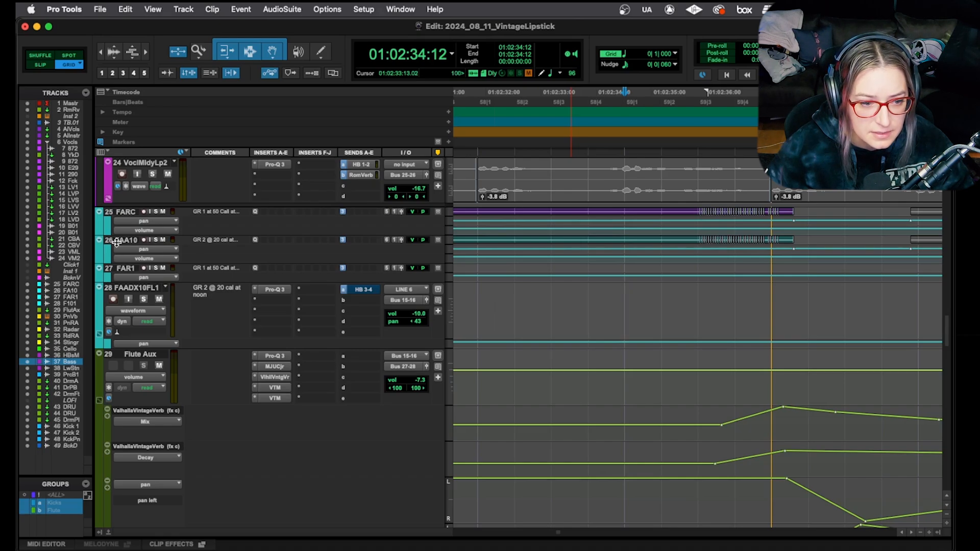
{"action": "left_click_drag", "start_coordinate": [166, 243], "coordinate": [171, 336]}
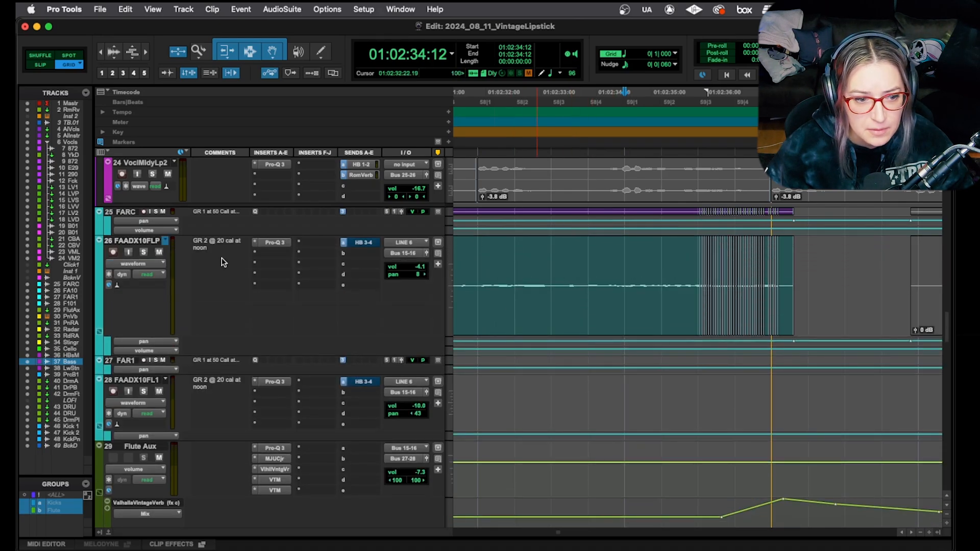
{"action": "left_click_drag", "start_coordinate": [167, 235], "coordinate": [166, 275]}
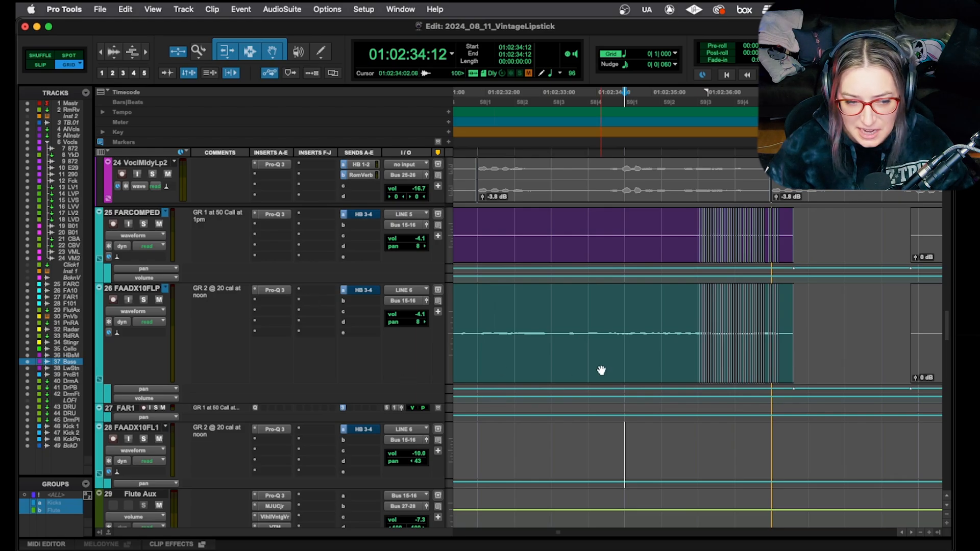
- Enlarge the Flute Aux track and review its VTM, ValhallaVintageVerb, MJUCjr and Pro-Q 3 inserts before closing the plug-in window
{"action": "scroll", "coordinate": [626, 353], "scroll_direction": "down", "scroll_amount": 10}
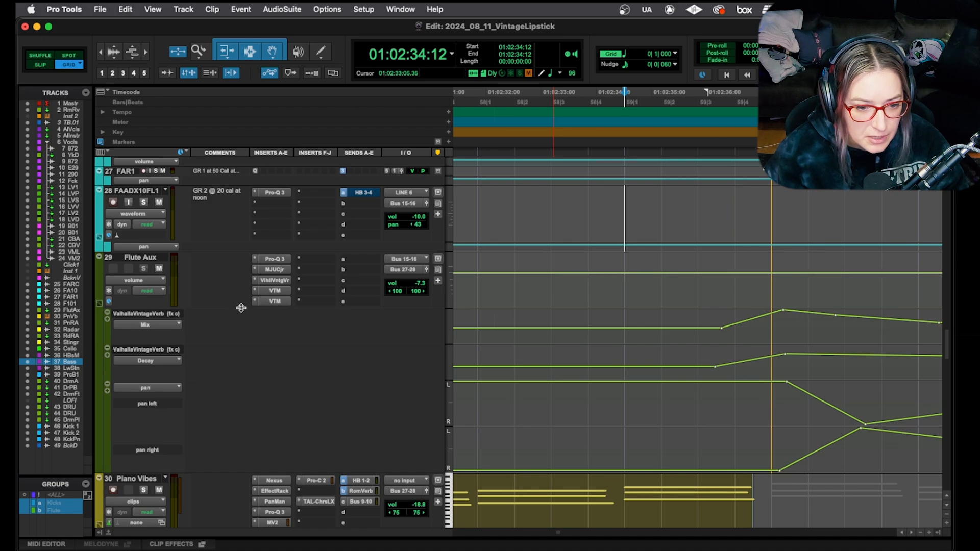
{"action": "left_click_drag", "start_coordinate": [240, 307], "coordinate": [253, 328]}
{"action": "left_click", "coordinate": [272, 297]}
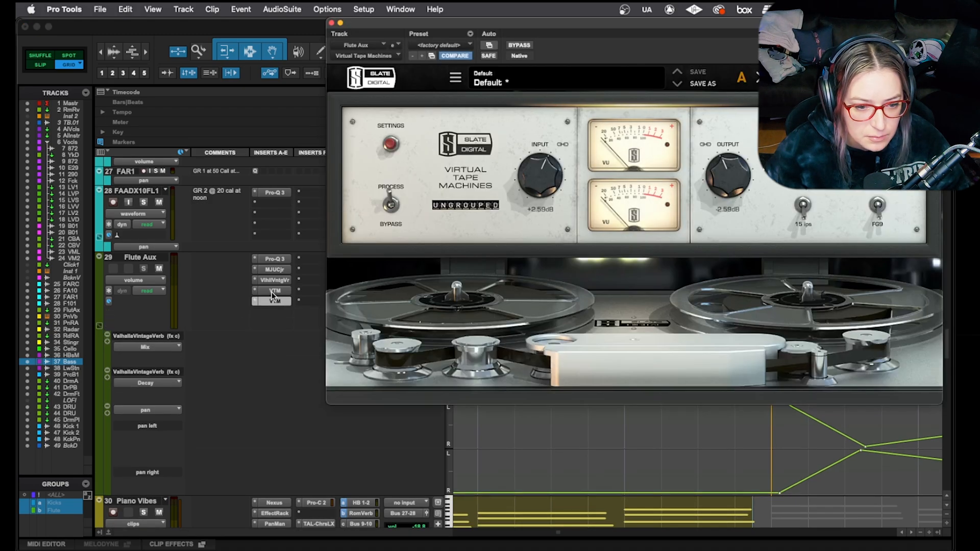
{"action": "left_click", "coordinate": [271, 280]}
{"action": "left_click", "coordinate": [273, 270]}
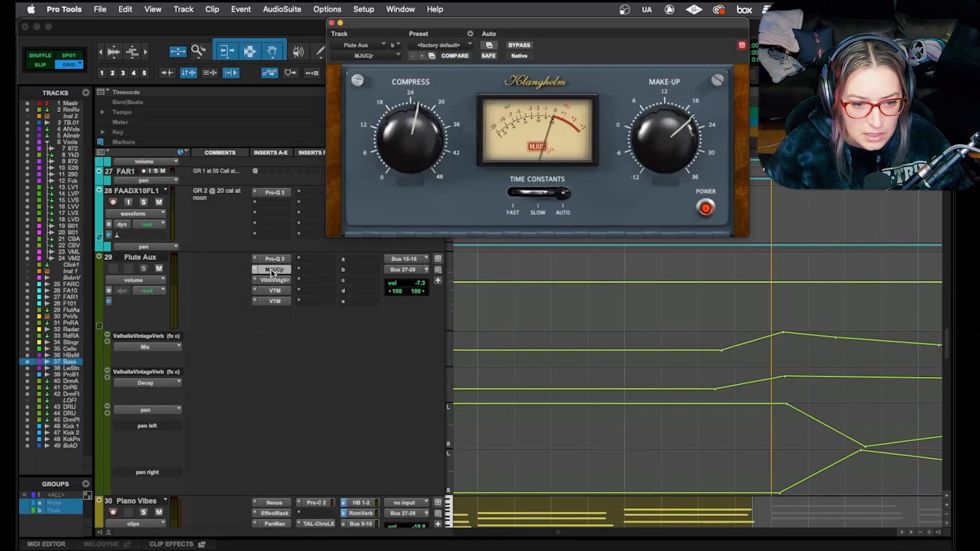
{"action": "left_click", "coordinate": [274, 257]}
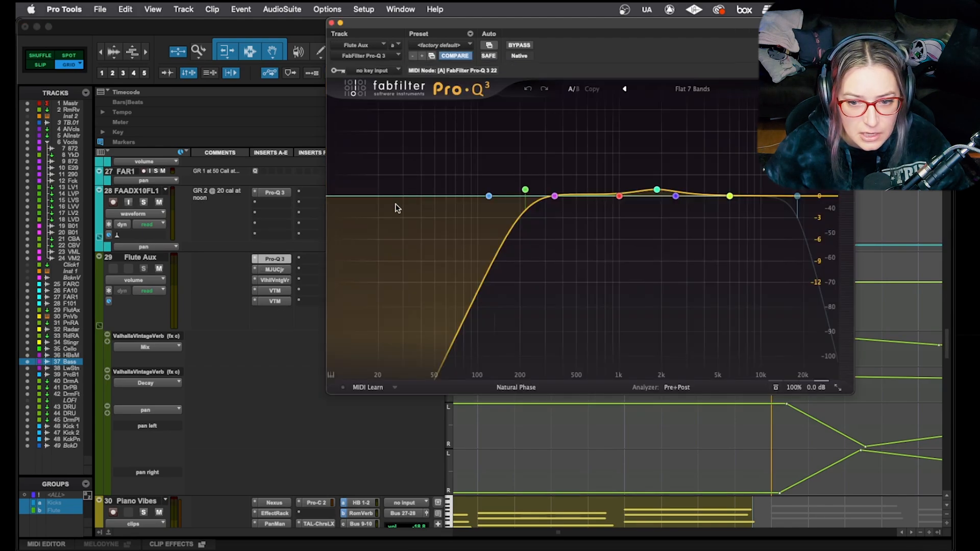
{"action": "left_click", "coordinate": [330, 22]}
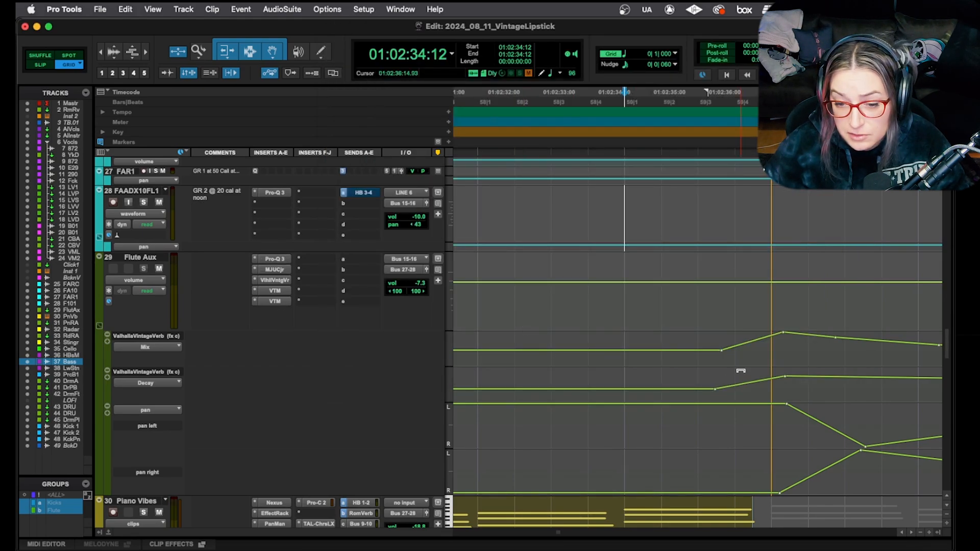
- Play the full mix from 01:02:33:20 through the Refrain start while checking the flute tracks and Flute Aux automation, and stop playback
{"action": "left_click", "coordinate": [614, 297]}
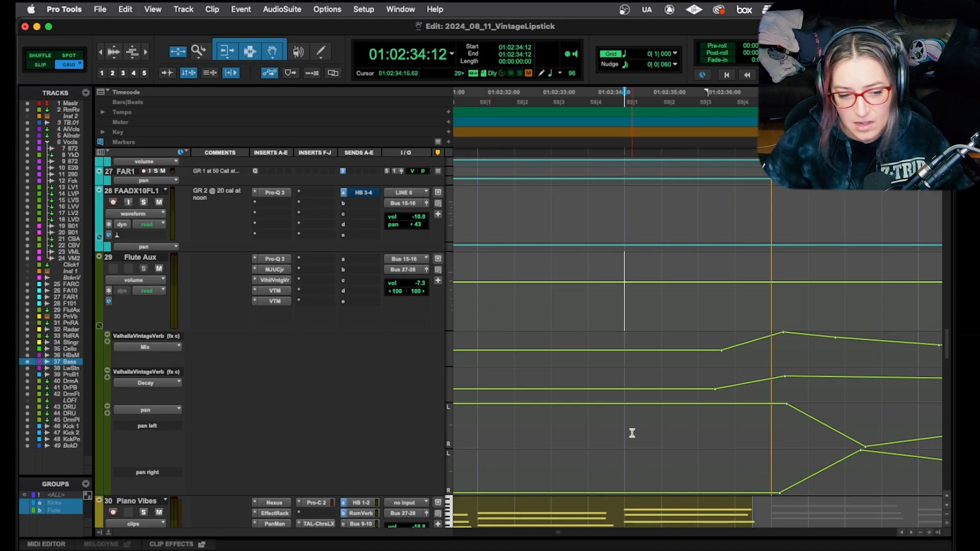
{"action": "left_click", "coordinate": [584, 423]}
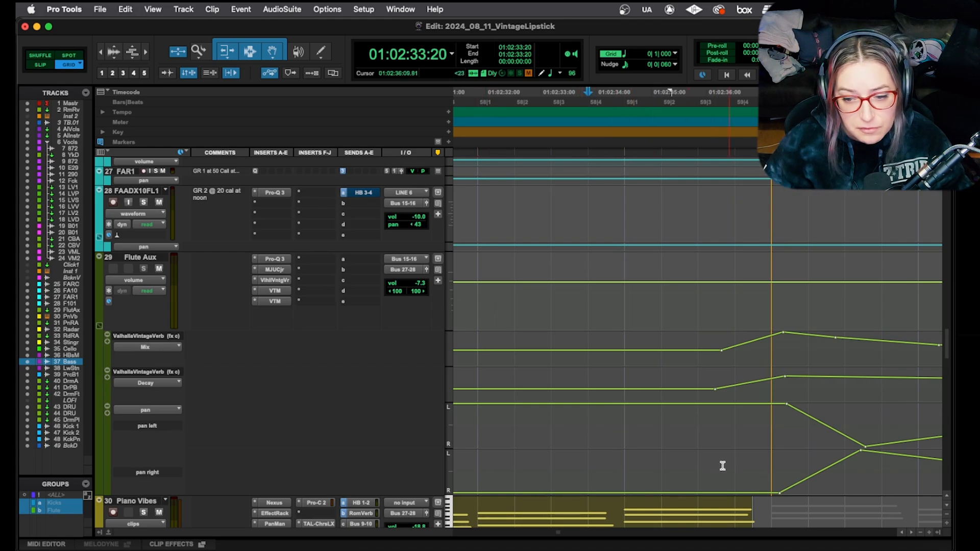
{"action": "key", "text": "space"}
{"action": "scroll", "coordinate": [855, 475], "scroll_direction": "up", "scroll_amount": 5}
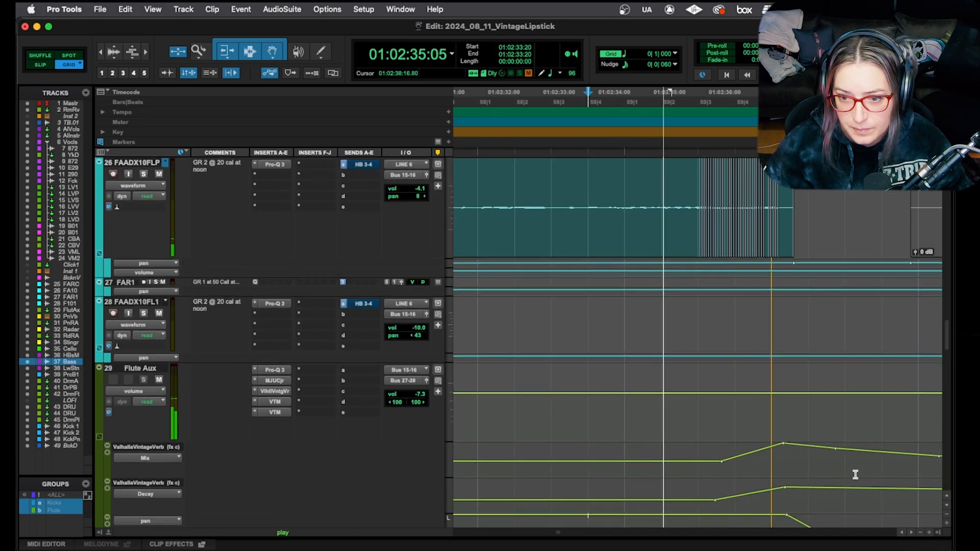
{"action": "scroll", "coordinate": [855, 475], "scroll_direction": "down", "scroll_amount": 5}
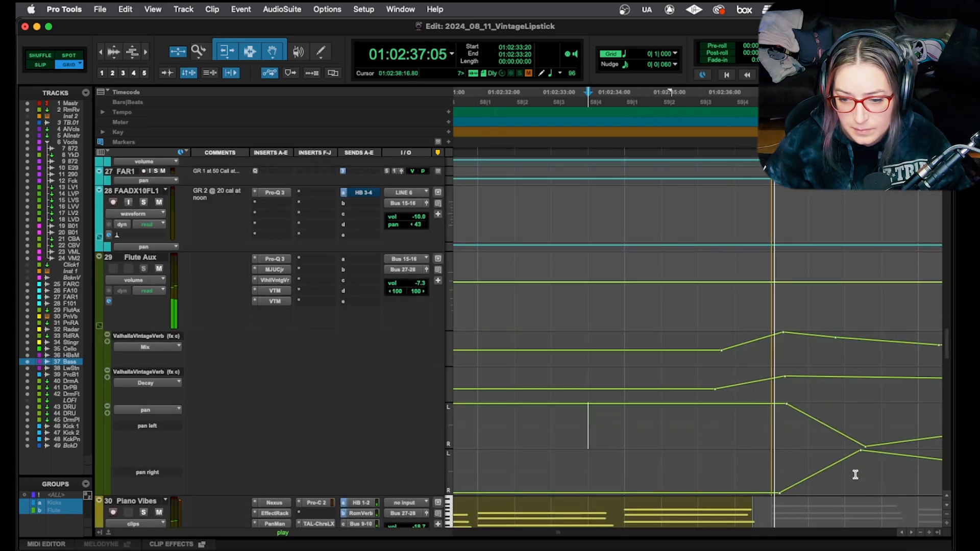
{"action": "scroll", "coordinate": [855, 474], "scroll_direction": "up", "scroll_amount": 1}
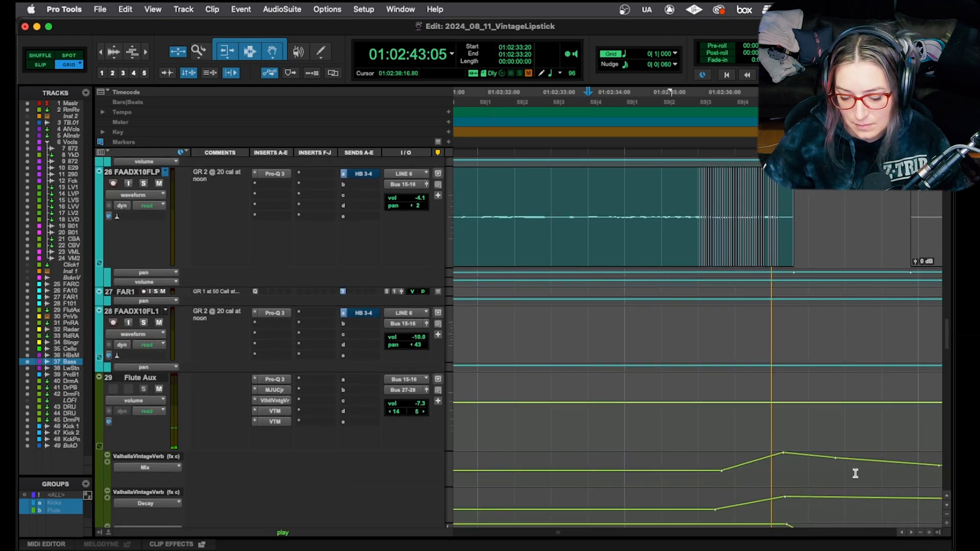
{"action": "key", "text": "space"}
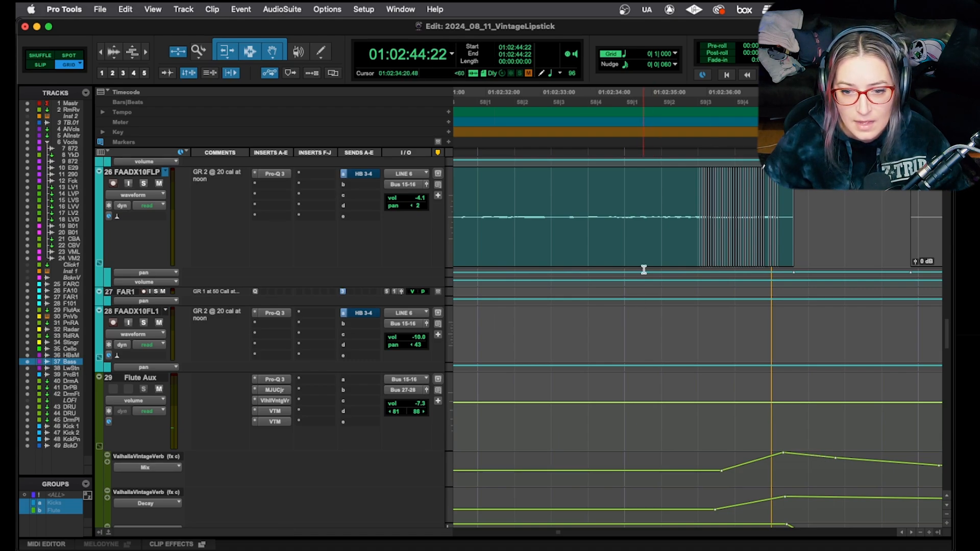
- Bypass the ValhallaVintageVerb insert on the Flute Aux, play from 01:02:34:12 into the Refrain, and stop playback
{"action": "left_click", "coordinate": [621, 200]}
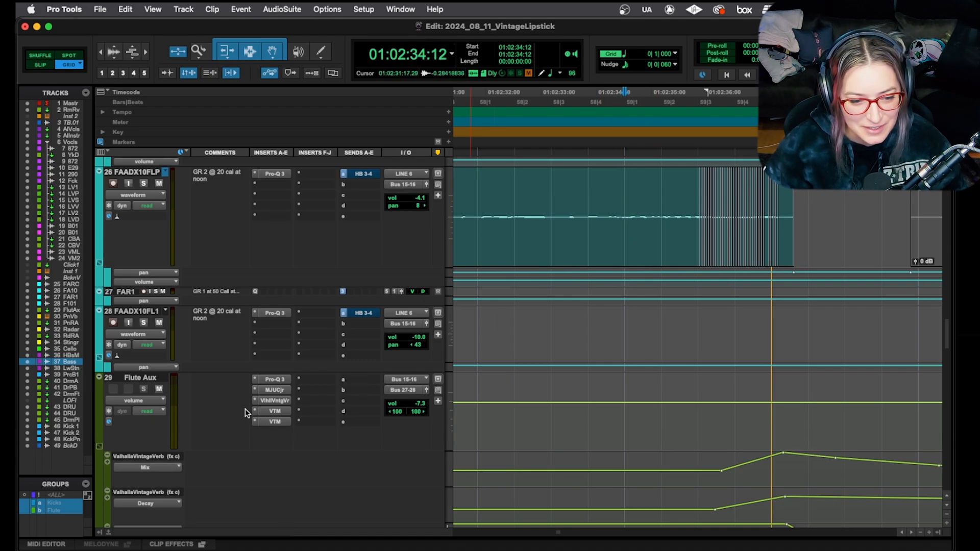
{"action": "left_click", "coordinate": [276, 403]}
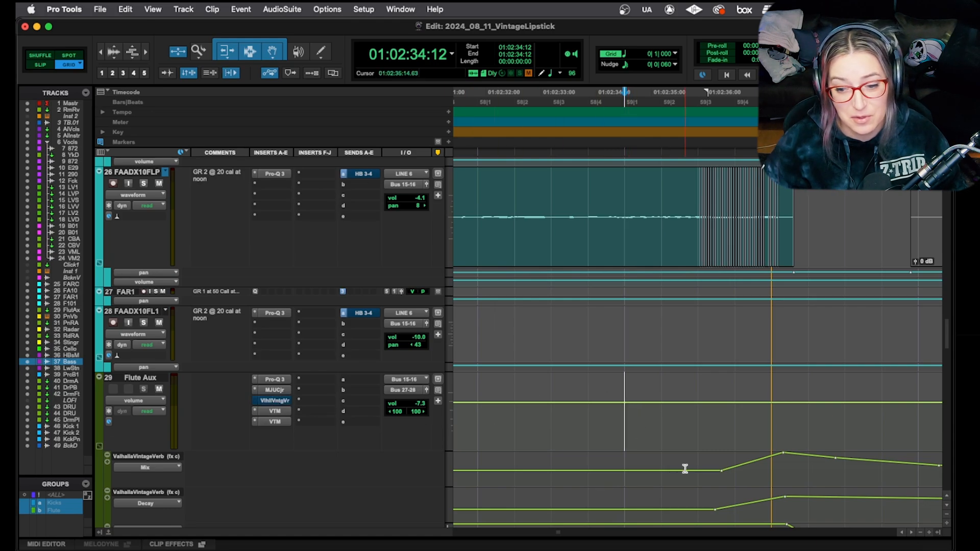
{"action": "key", "text": "space"}
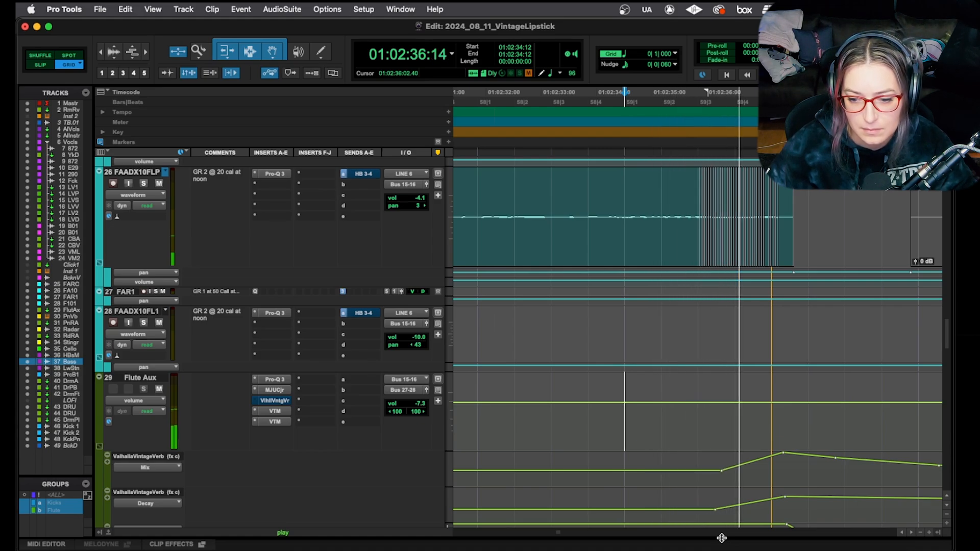
{"action": "key", "text": "space"}
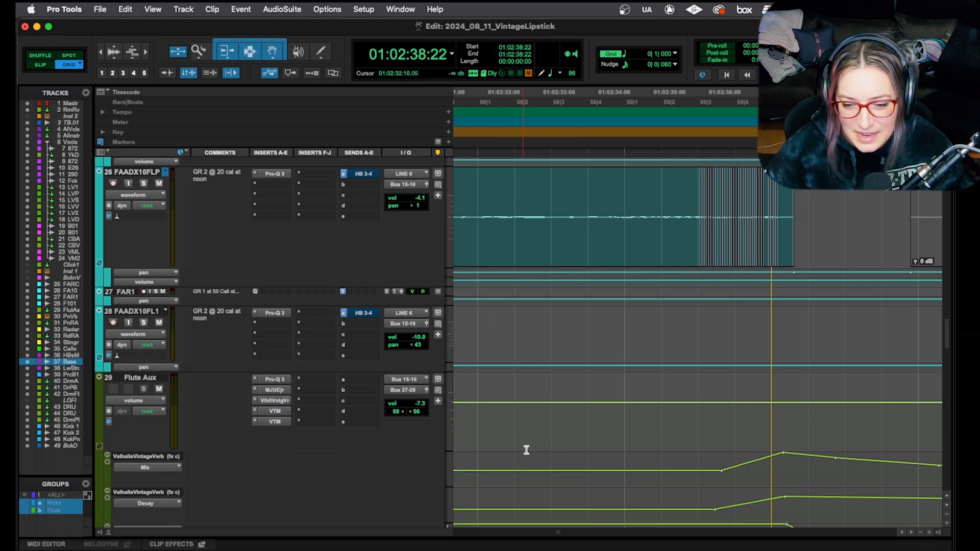
- Play the mix with the Flute Aux reverb active from 01:02:35:04 across the Refrain start
{"action": "left_click", "coordinate": [660, 421]}
{"action": "key", "text": "space"}
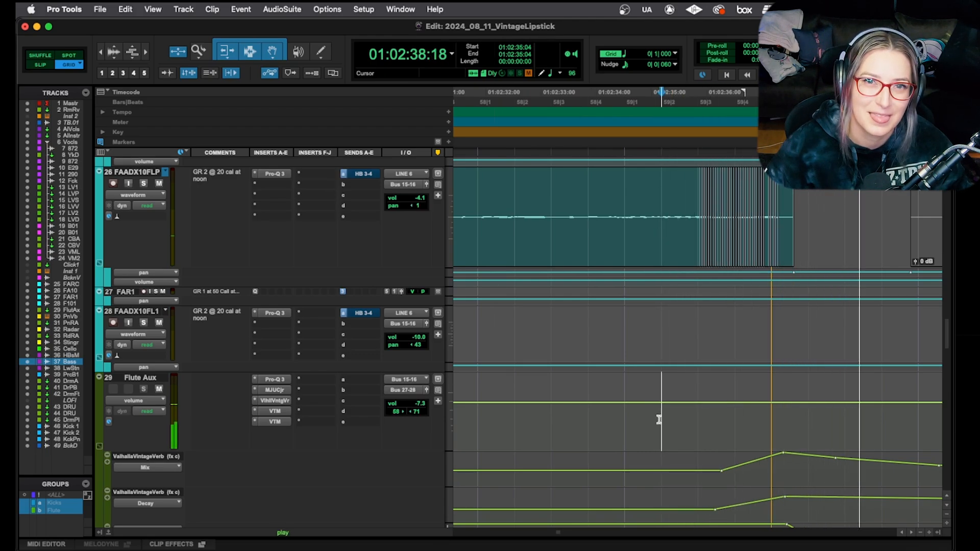
- Stop playback and examine the Flute Aux ValhallaVintageVerb's Mix and Decay at automation points around the Refrain, using Slip mode, and close the plug-in
{"action": "key", "text": "space"}
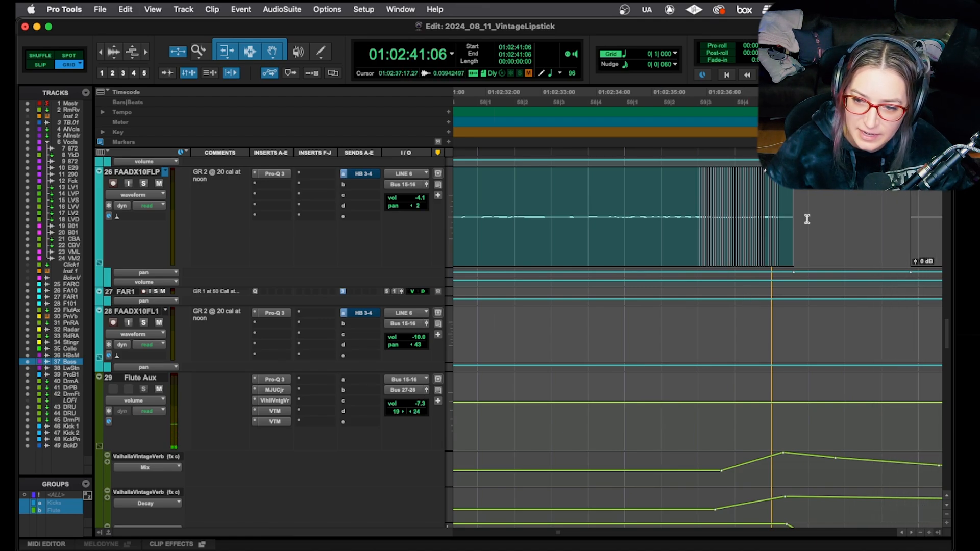
{"action": "left_click", "coordinate": [273, 400]}
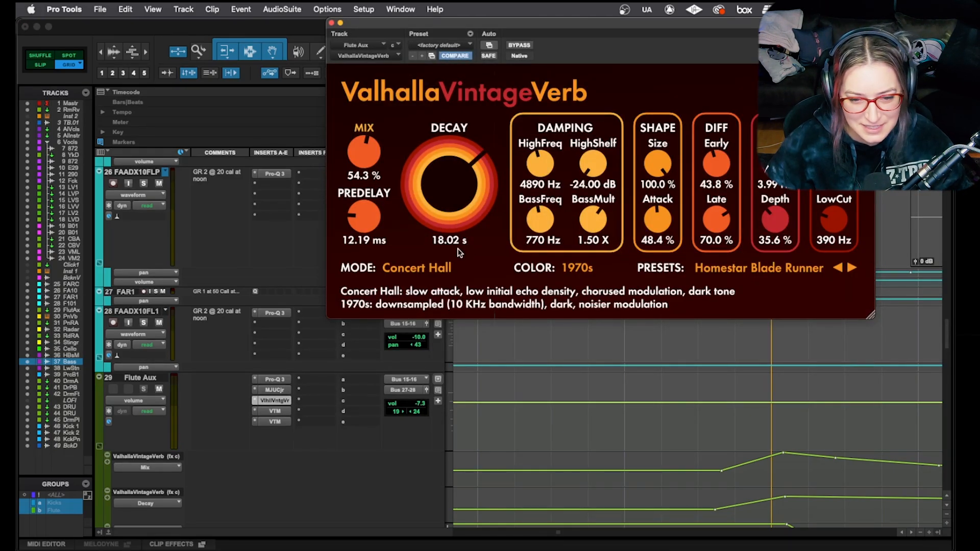
{"action": "left_click", "coordinate": [884, 474]}
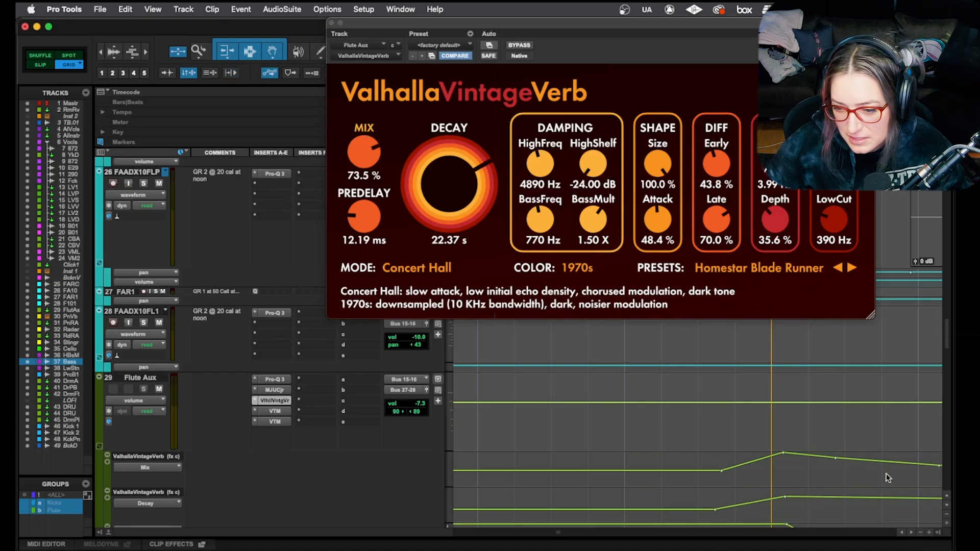
{"action": "scroll", "coordinate": [886, 474], "scroll_direction": "down", "scroll_amount": 1}
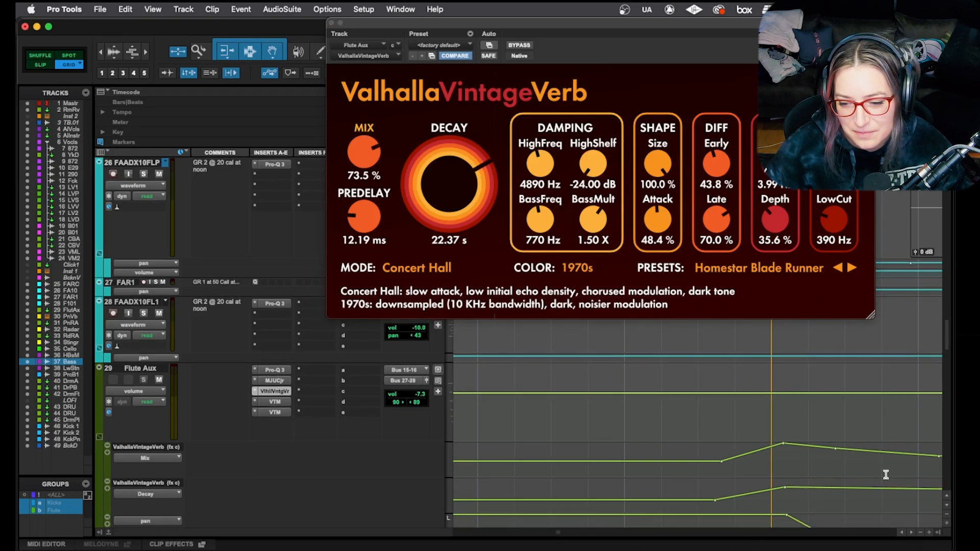
{"action": "left_click", "coordinate": [788, 455]}
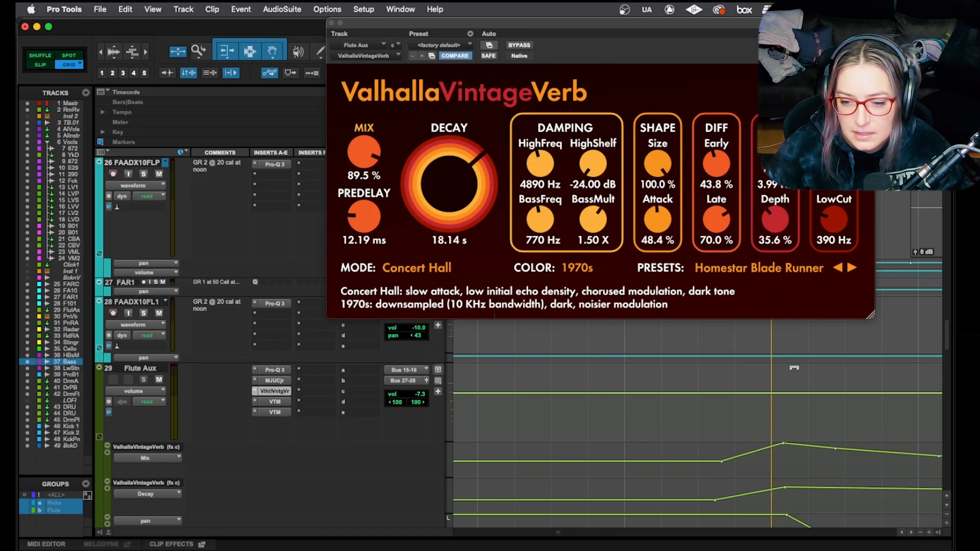
{"action": "key", "text": "F2"}
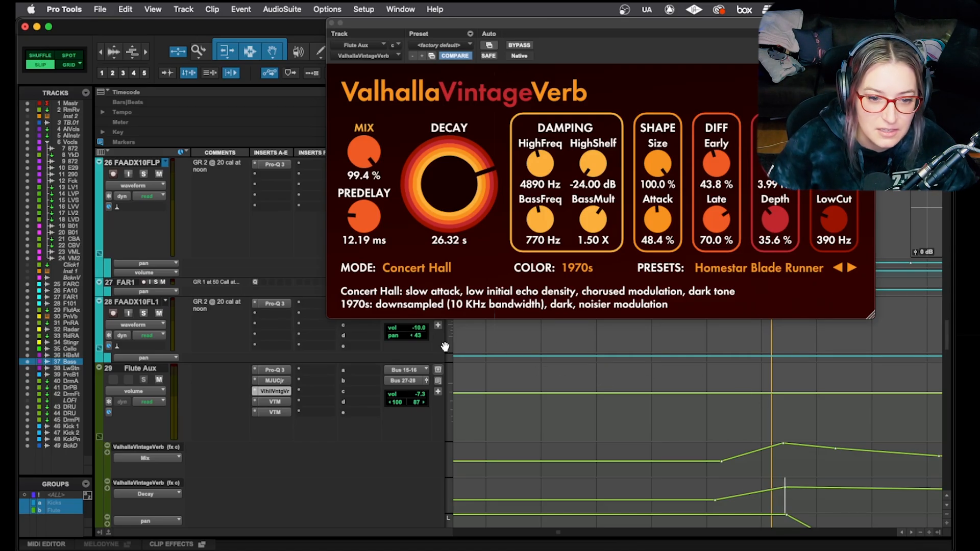
{"action": "left_click", "coordinate": [332, 23]}
- Place the edit cursor at 01:02:35:03 on the Flute Aux and restore Grid mode
{"action": "left_click", "coordinate": [739, 405]}
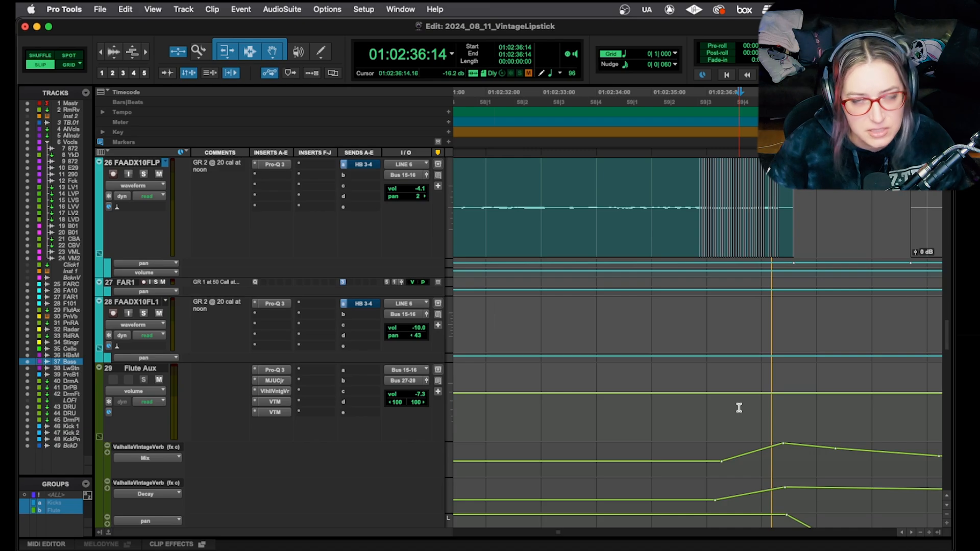
{"action": "left_click", "coordinate": [659, 405]}
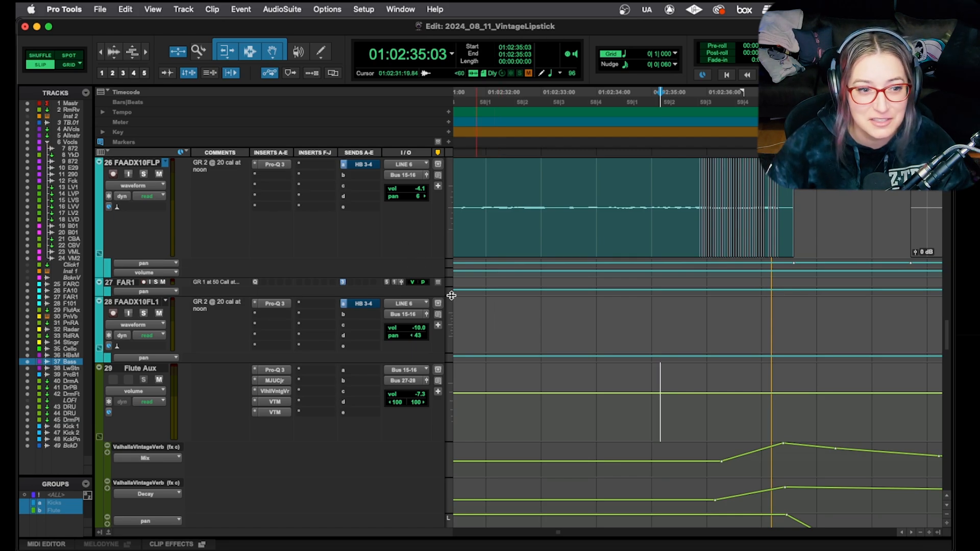
{"action": "left_click", "coordinate": [69, 65]}
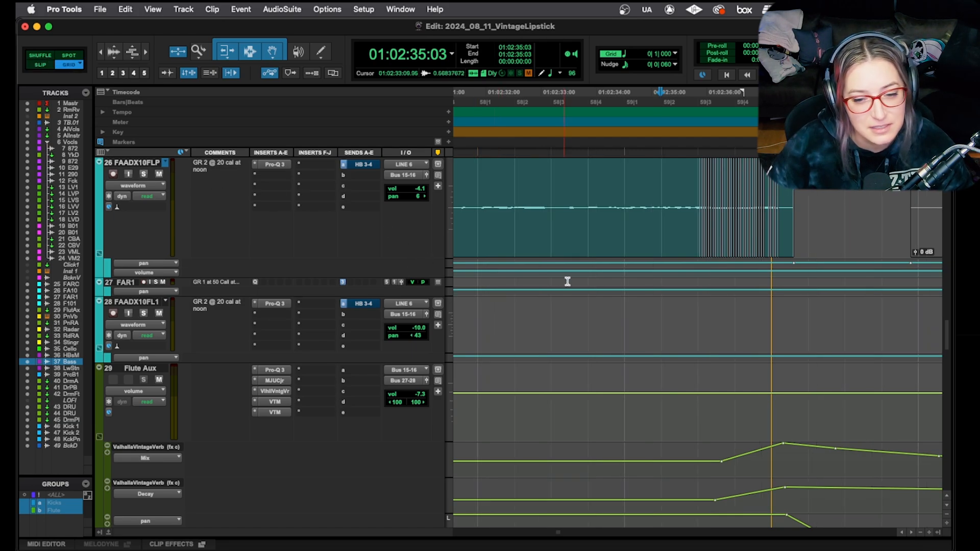
- Find the Yak Delay track below the M87CCOMP2T lead vocal and examine its volume automation across the whole song
{"action": "key", "text": "r"}
{"action": "key", "text": "r"}
{"action": "key", "text": "r"}
{"action": "key", "text": "r"}
{"action": "key", "text": "r"}
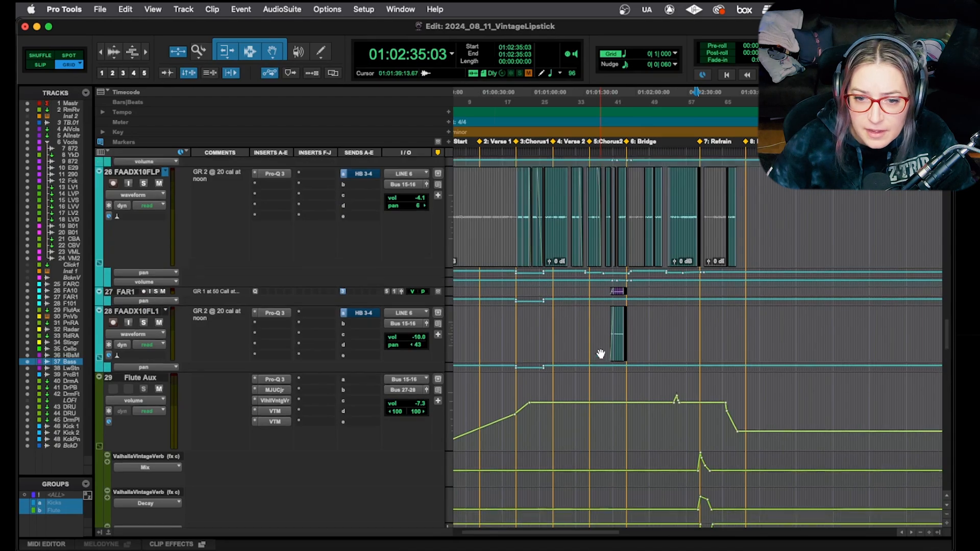
{"action": "scroll", "coordinate": [601, 354], "scroll_direction": "up", "scroll_amount": 15}
{"action": "scroll", "coordinate": [600, 351], "scroll_direction": "down", "scroll_amount": 8}
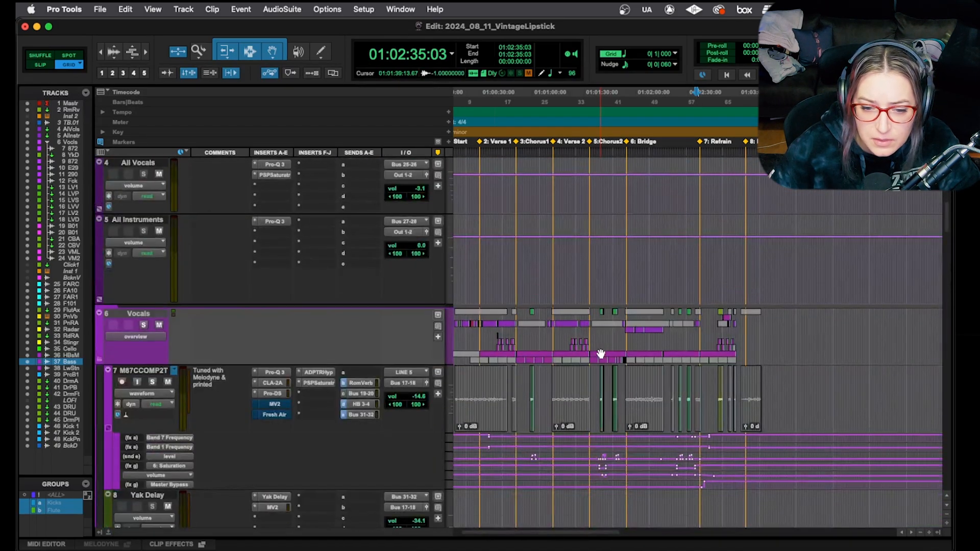
{"action": "left_click", "coordinate": [518, 410]}
{"action": "scroll", "coordinate": [531, 411], "scroll_direction": "up", "scroll_amount": 2}
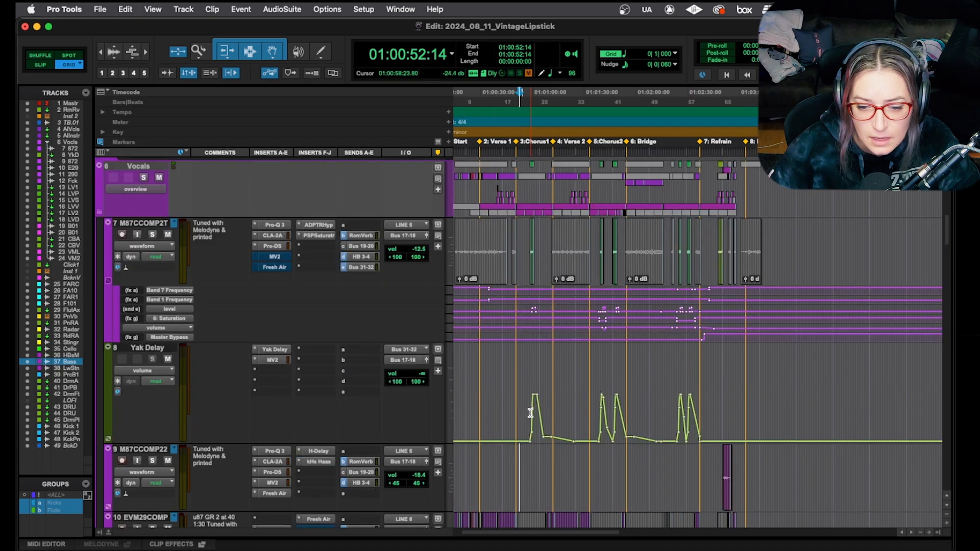
- Play the mix from 01:00:57:22 through the Yak Delay volume rise in Chorus 1, and stop playback
{"action": "left_click", "coordinate": [530, 470]}
{"action": "key", "text": "super+bracketright"}
{"action": "key", "text": "super+bracketright"}
{"action": "key", "text": "super+bracketright"}
{"action": "scroll", "coordinate": [682, 468], "scroll_direction": "up", "scroll_amount": 2}
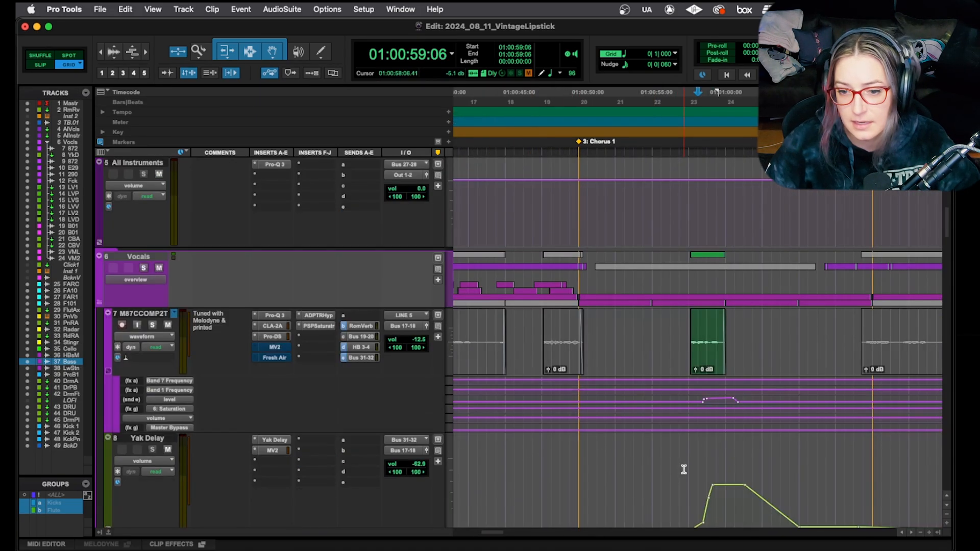
{"action": "scroll", "coordinate": [693, 442], "scroll_direction": "down", "scroll_amount": 2}
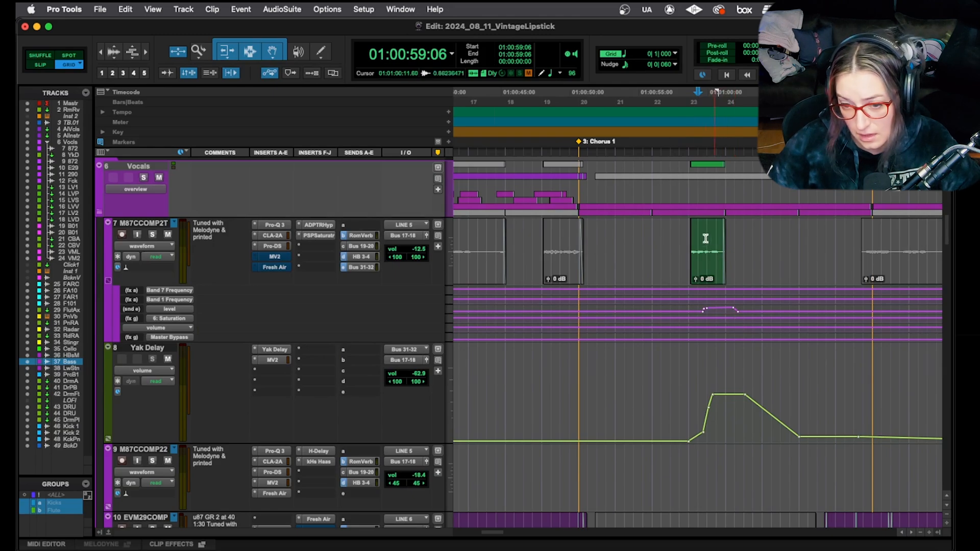
{"action": "left_click", "coordinate": [680, 390]}
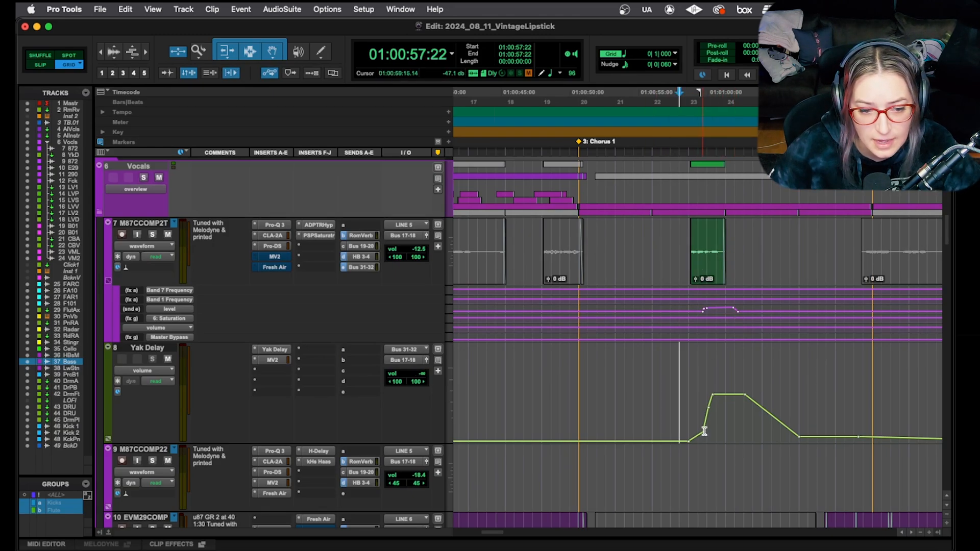
{"action": "key", "text": "space"}
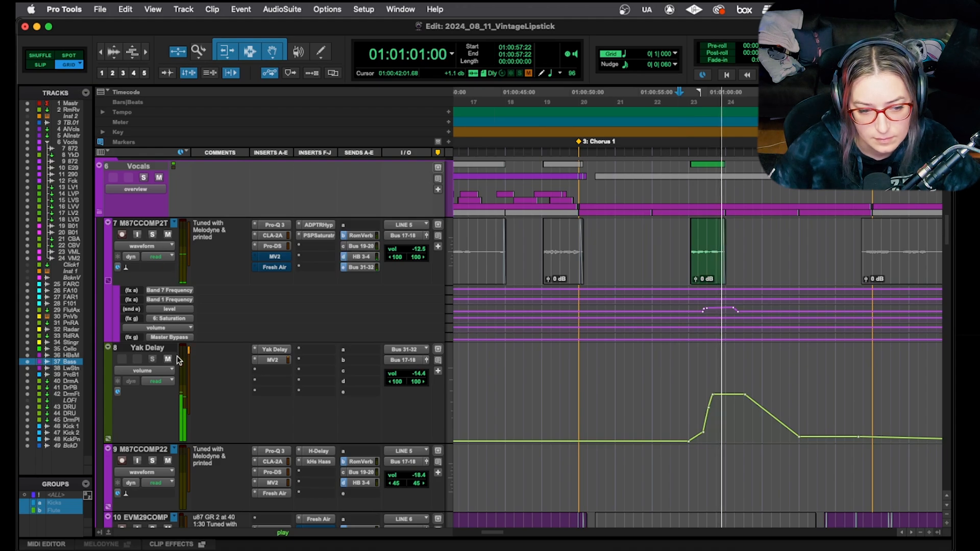
{"action": "key", "text": "space"}
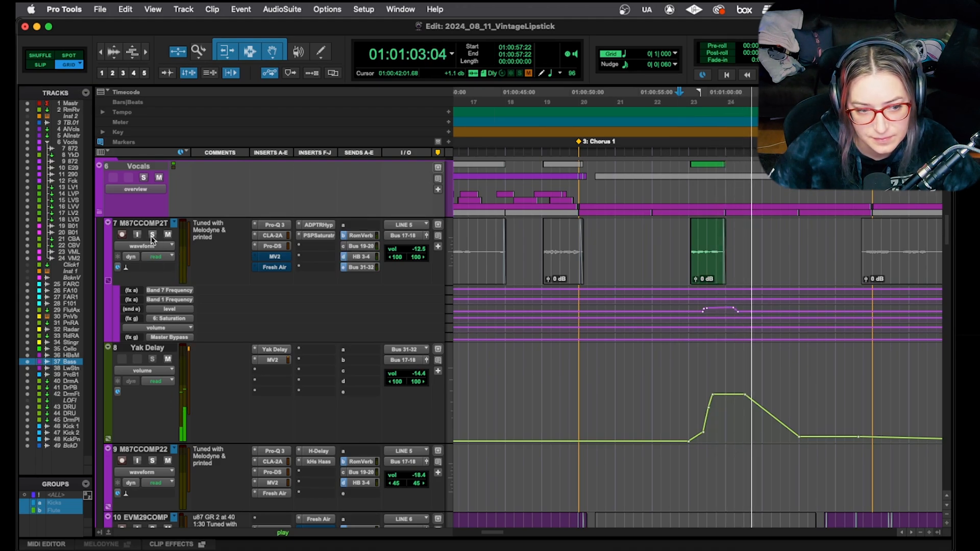
- Solo the M87CCOMP2T vocal, play it with its delay from 01:00:58:14, clear the solo, stop playback and review the Yak Delay automation
{"action": "left_click", "coordinate": [152, 234]}
{"action": "left_click", "coordinate": [687, 386]}
{"action": "key", "text": "space"}
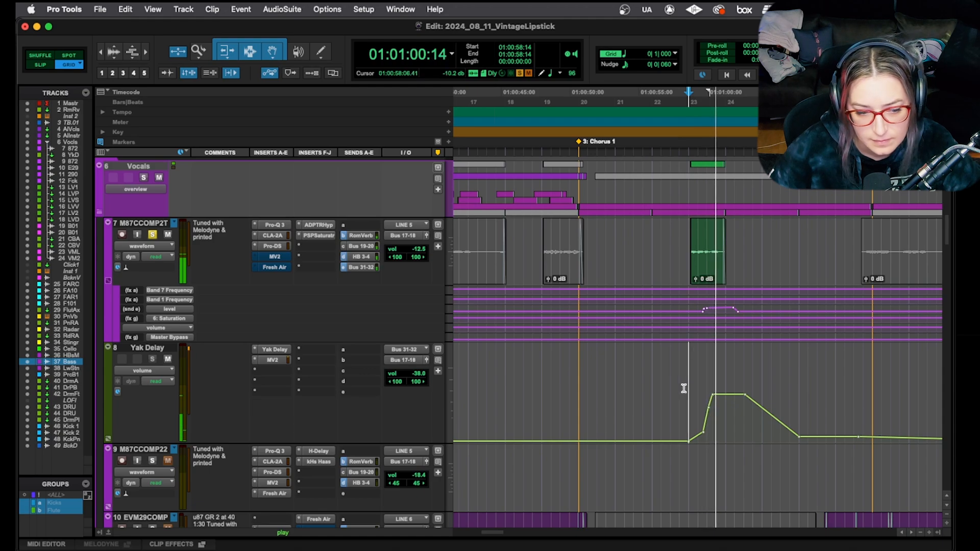
{"action": "left_click", "coordinate": [152, 234]}
{"action": "key", "text": "space"}
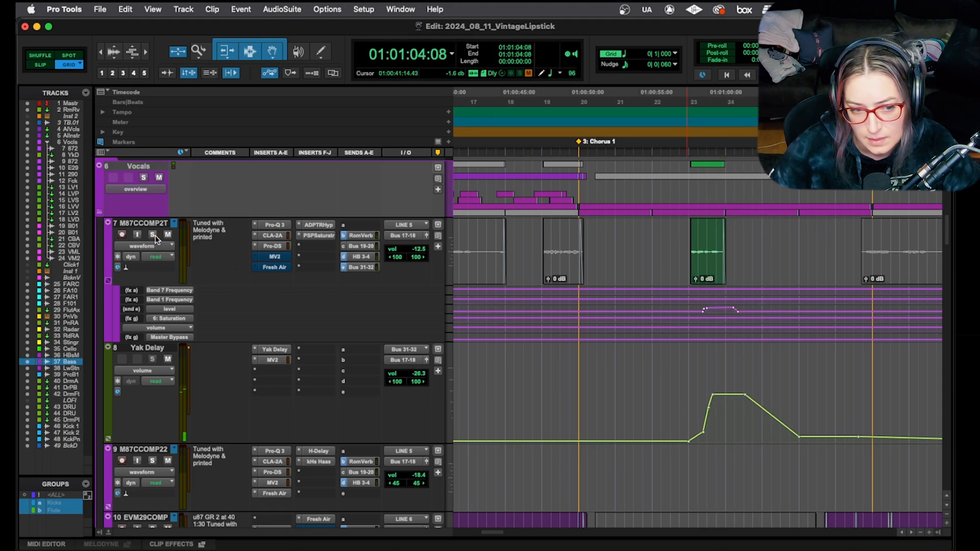
{"action": "scroll", "coordinate": [522, 402], "scroll_direction": "up", "scroll_amount": 3}
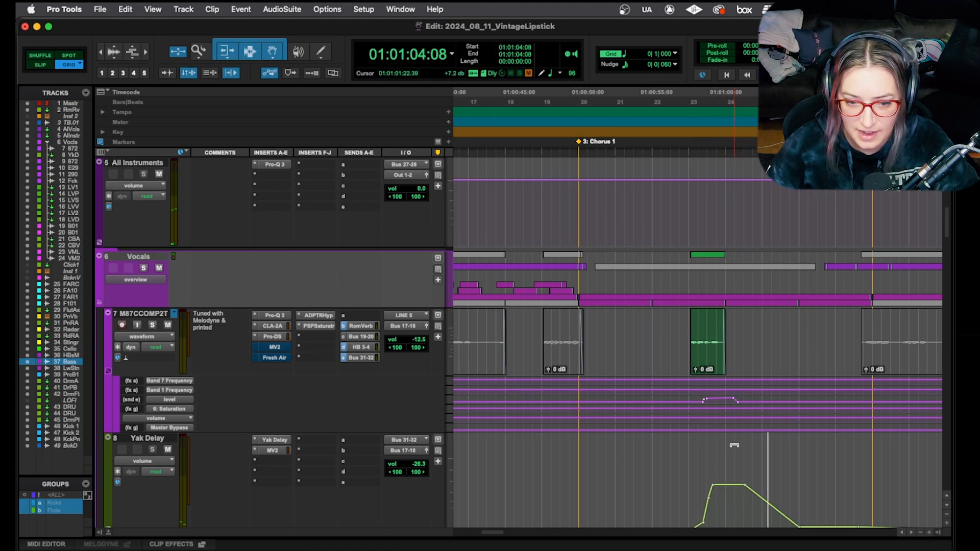
{"action": "scroll", "coordinate": [876, 467], "scroll_direction": "down", "scroll_amount": 3}
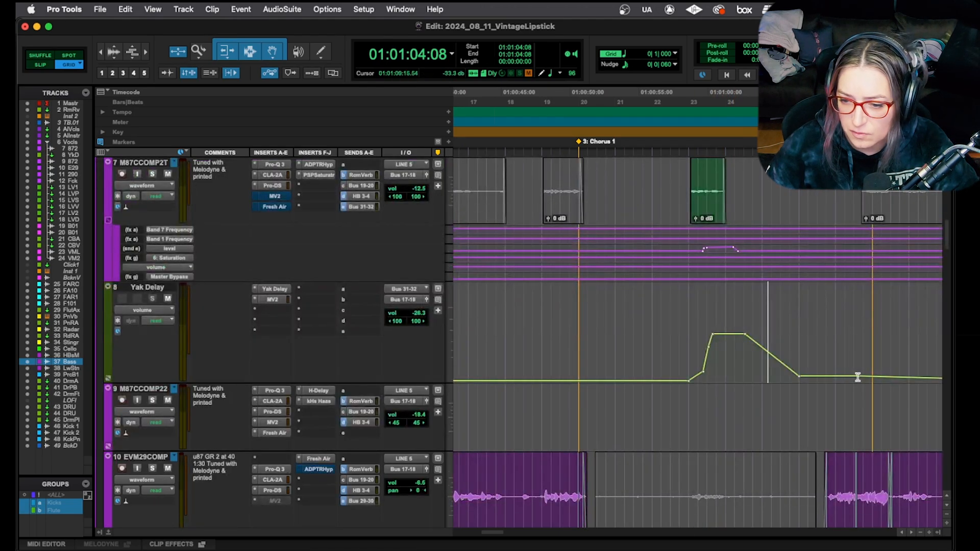
{"action": "scroll", "coordinate": [878, 384], "scroll_direction": "up", "scroll_amount": 3}
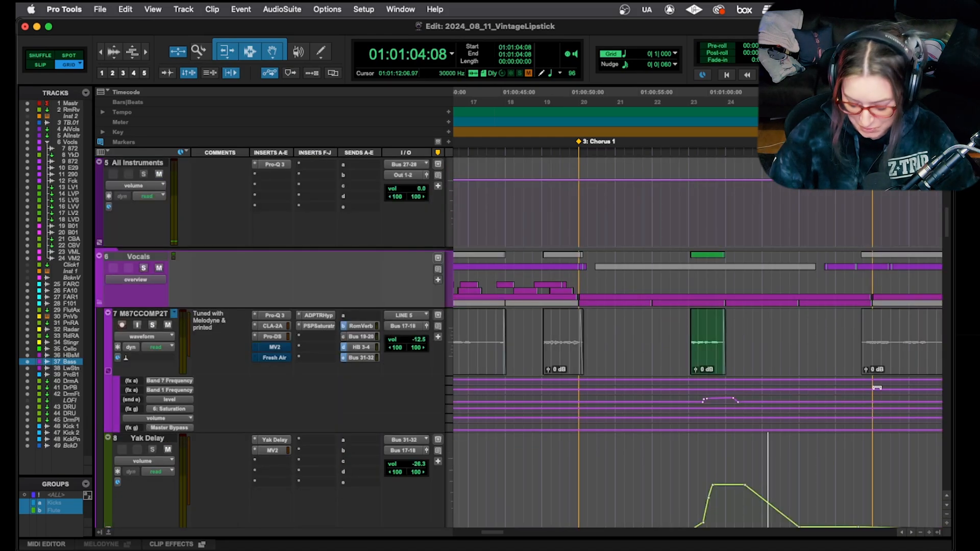
- Find the Lead Vox Verb volume automation at Chorus 1, play the mix from 01:00:48:14 across it, and stop playback
{"action": "key", "text": "r"}
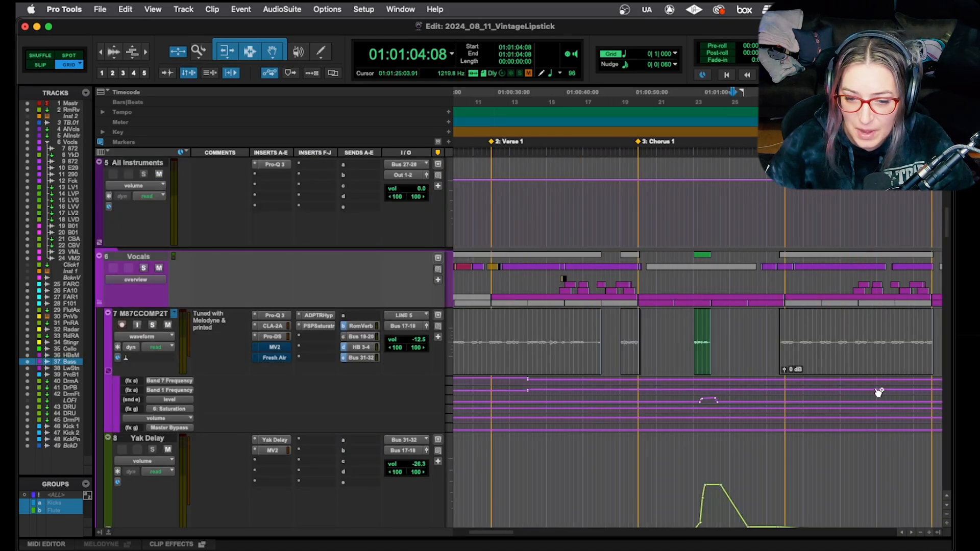
{"action": "scroll", "coordinate": [783, 433], "scroll_direction": "down", "scroll_amount": 5}
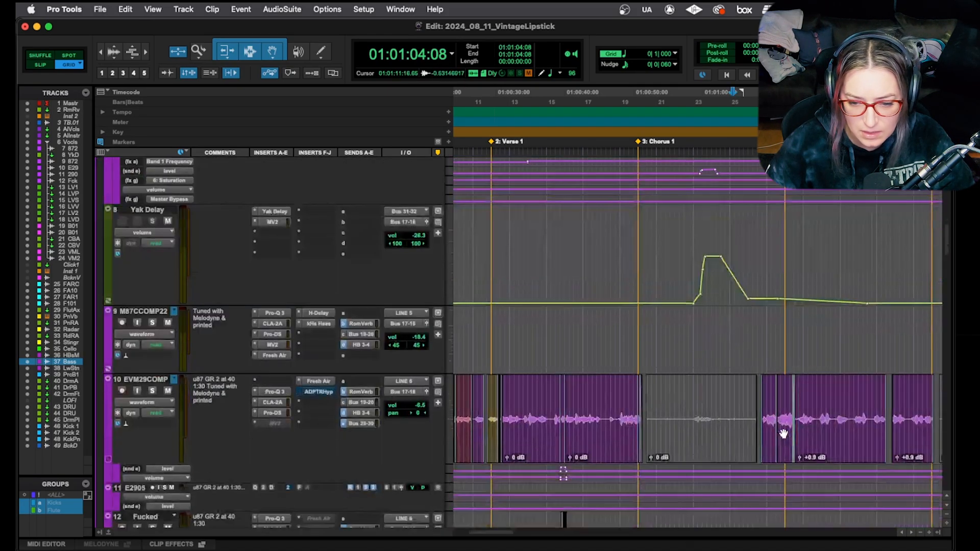
{"action": "scroll", "coordinate": [784, 433], "scroll_direction": "down", "scroll_amount": 6}
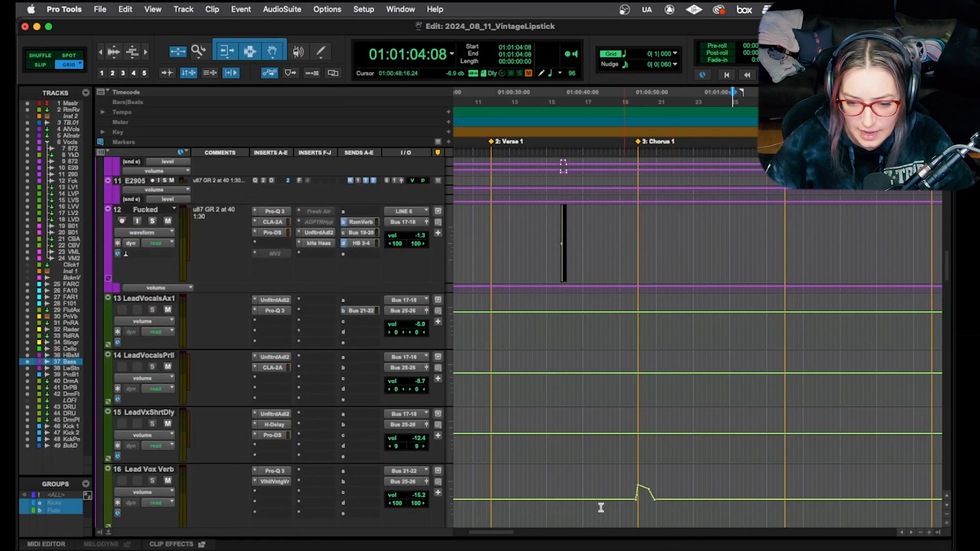
{"action": "left_click", "coordinate": [621, 514]}
{"action": "key", "text": "t"}
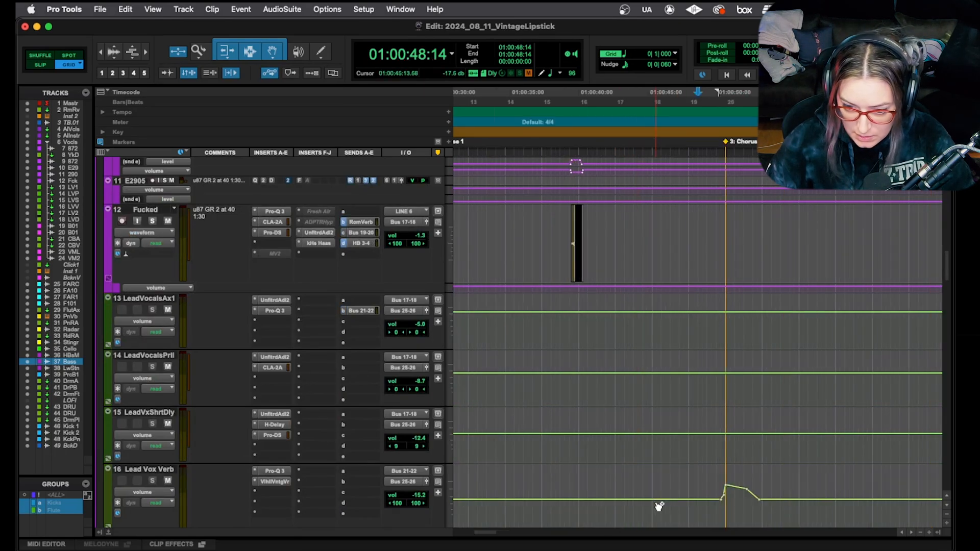
{"action": "key", "text": "t"}
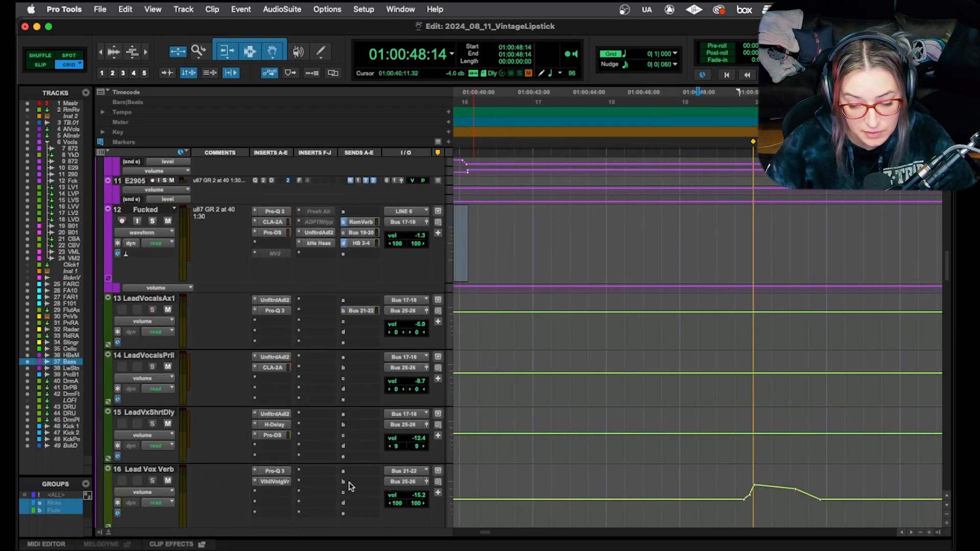
{"action": "scroll", "coordinate": [649, 492], "scroll_direction": "down", "scroll_amount": 2}
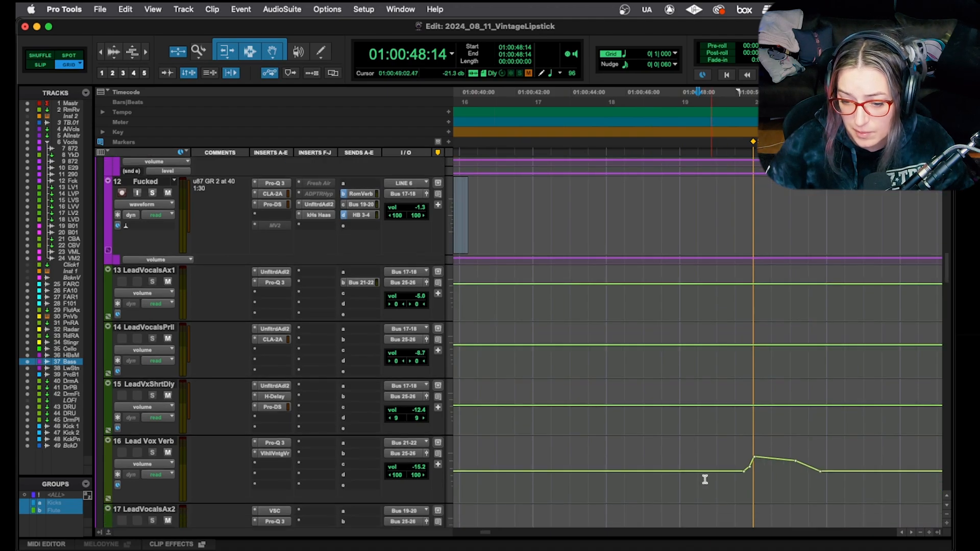
{"action": "key", "text": "space"}
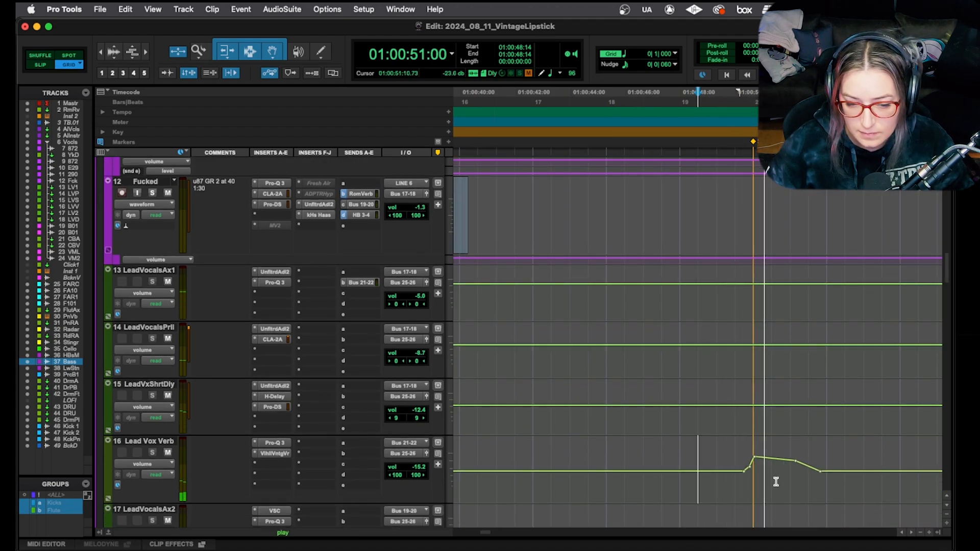
{"action": "scroll", "coordinate": [625, 427], "scroll_direction": "up", "scroll_amount": 1}
{"action": "key", "text": "space"}
- Solo the EVM29COMP vocal, play it from 01:00:47:22 through the Lead Vox Verb automation at Chorus 1, and stop playback
{"action": "scroll", "coordinate": [737, 468], "scroll_direction": "up", "scroll_amount": 5}
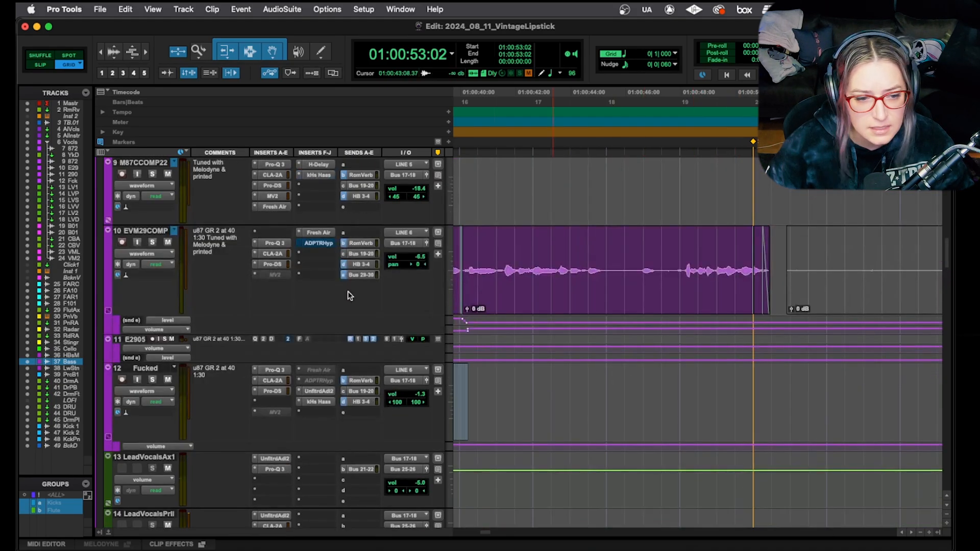
{"action": "left_click", "coordinate": [152, 243]}
{"action": "scroll", "coordinate": [767, 412], "scroll_direction": "down", "scroll_amount": 6}
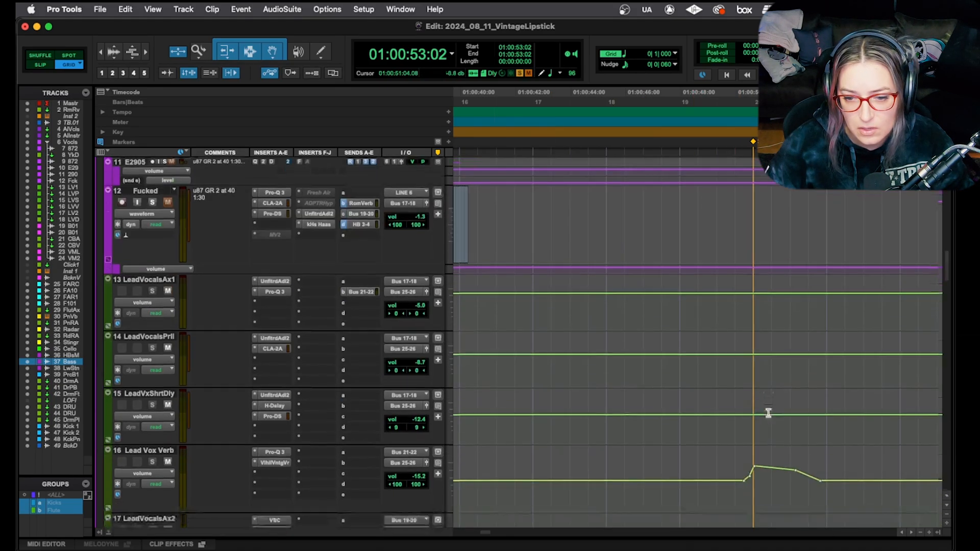
{"action": "left_click", "coordinate": [684, 475]}
{"action": "key", "text": "space"}
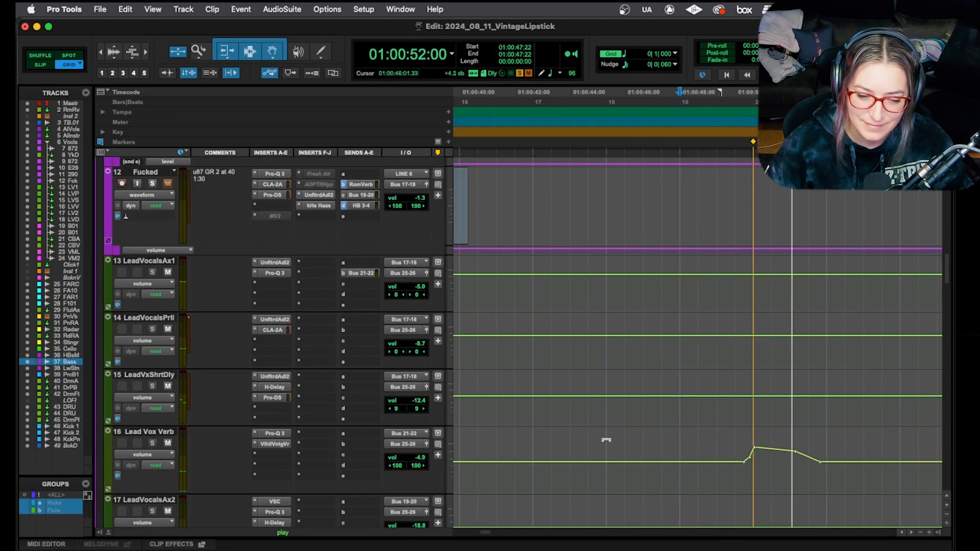
{"action": "key", "text": "space"}
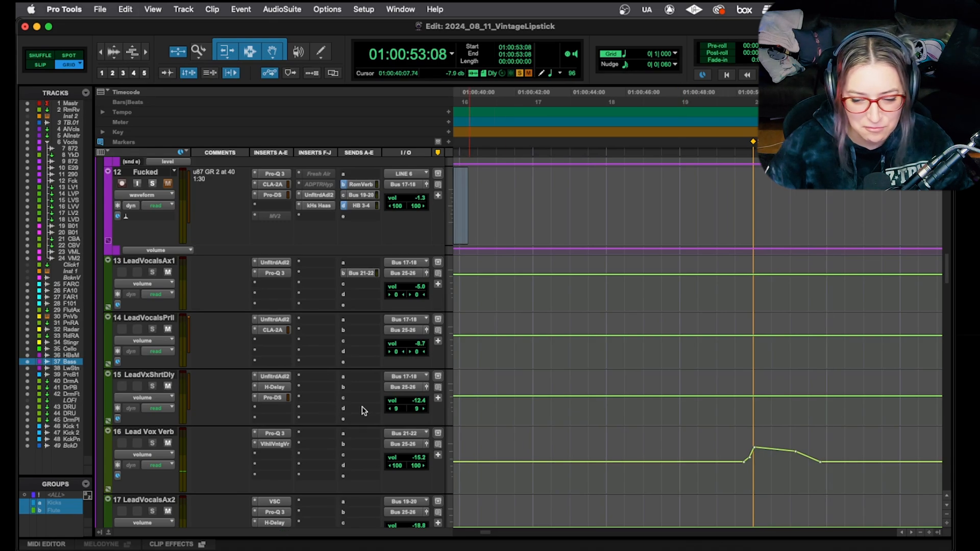
- Mute the Lead Vox Verb track and play the soloed vocal from 01:00:47:22 into Chorus 1
{"action": "left_click", "coordinate": [681, 484]}
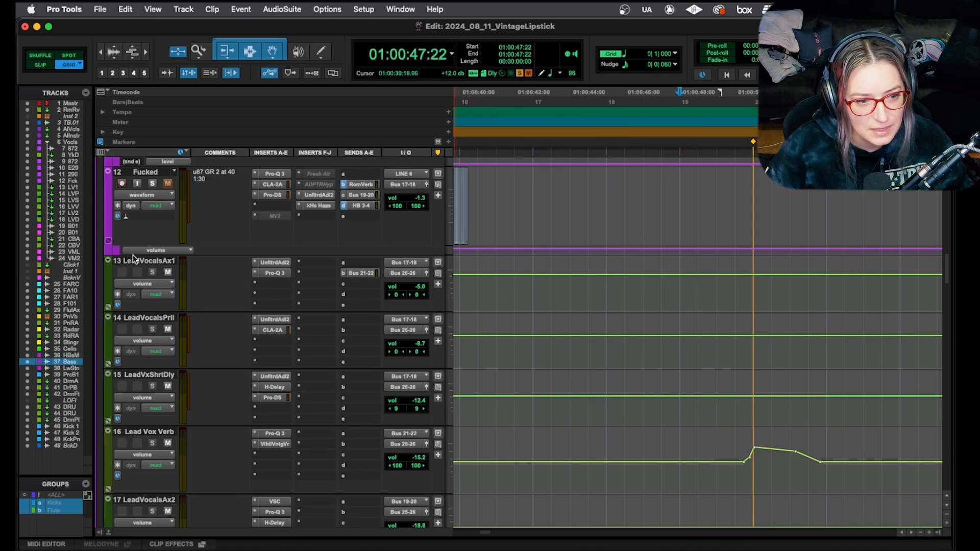
{"action": "left_click", "coordinate": [167, 443]}
{"action": "key", "text": "space"}
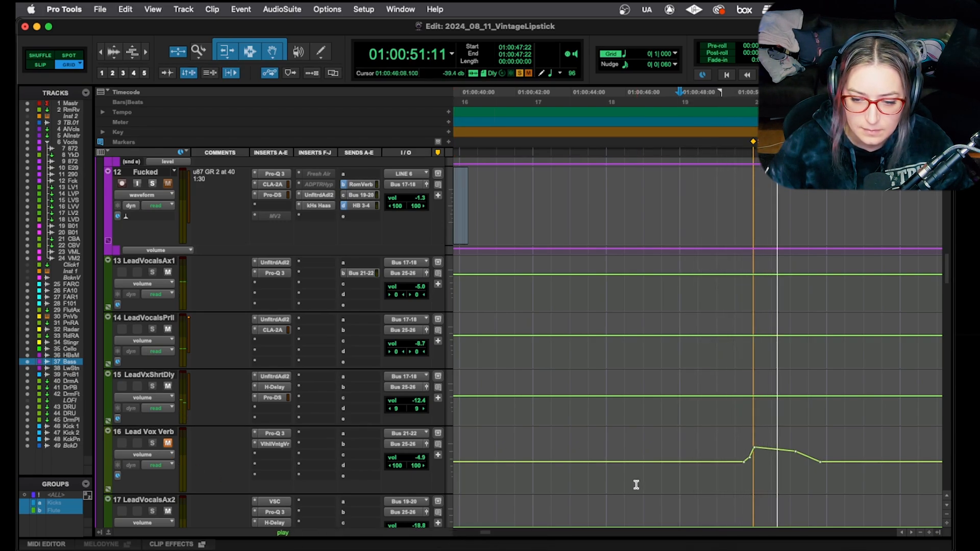
- Unmute the Lead Vox Verb track and replay the soloed vocal from 01:00:47:22 across Chorus 1, stopping playback after the reverb passes
{"action": "key", "text": "space"}
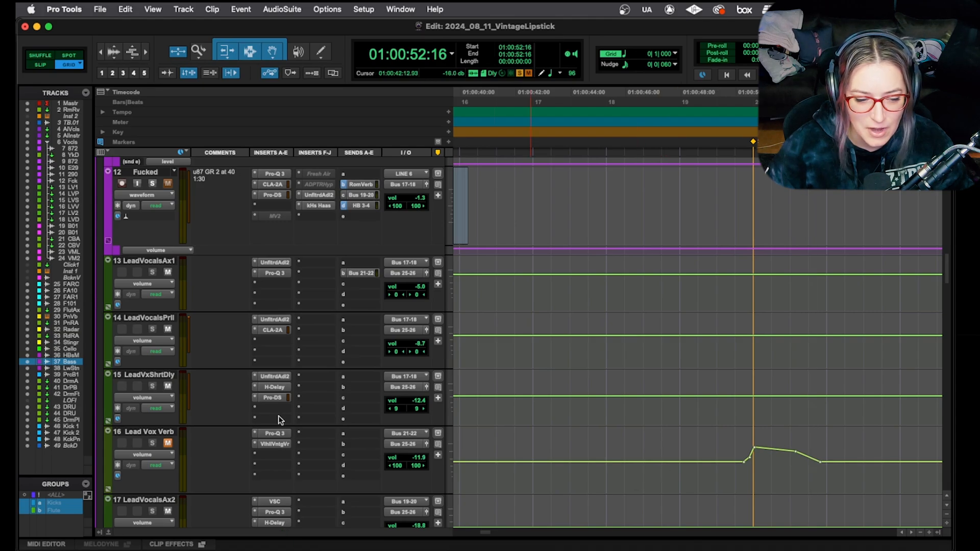
{"action": "left_click", "coordinate": [680, 471]}
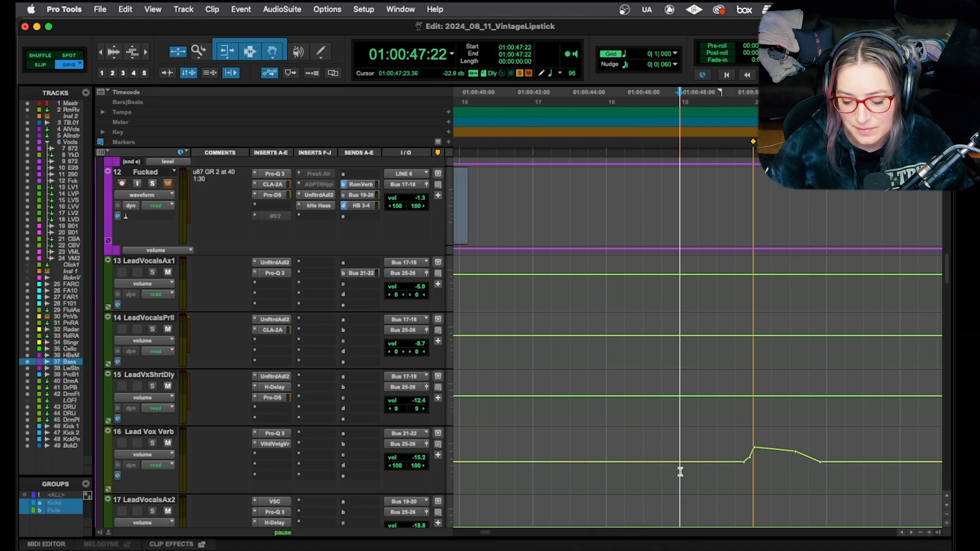
{"action": "key", "text": "space"}
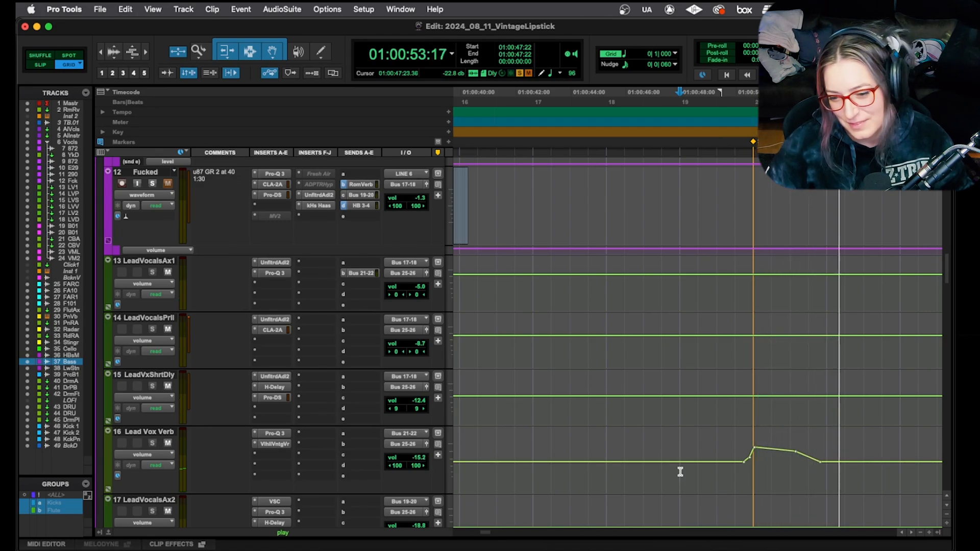
{"action": "key", "text": "space"}
- Clear the solo on the EVM29COMP vocal track
{"action": "scroll", "coordinate": [452, 386], "scroll_direction": "up", "scroll_amount": 1}
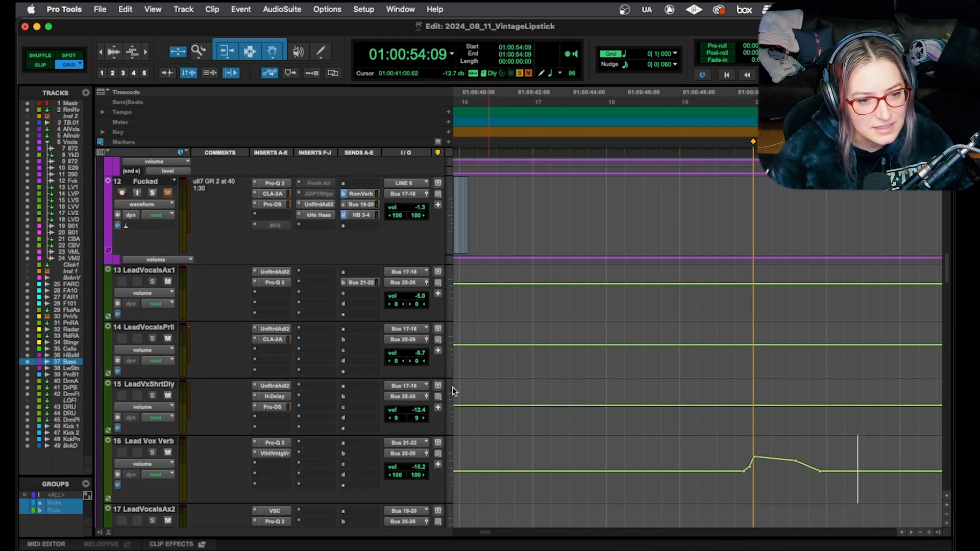
{"action": "scroll", "coordinate": [525, 363], "scroll_direction": "up", "scroll_amount": 10}
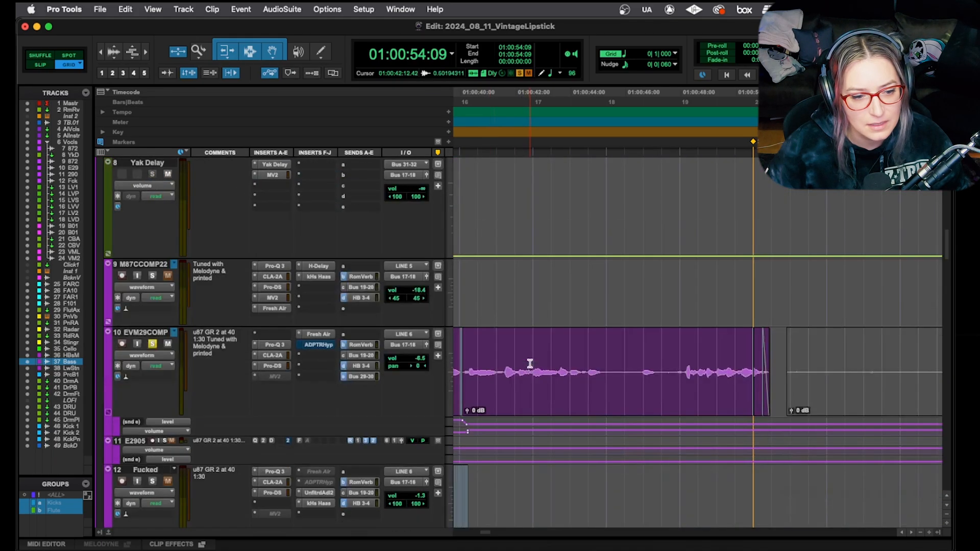
{"action": "left_click", "coordinate": [152, 343]}
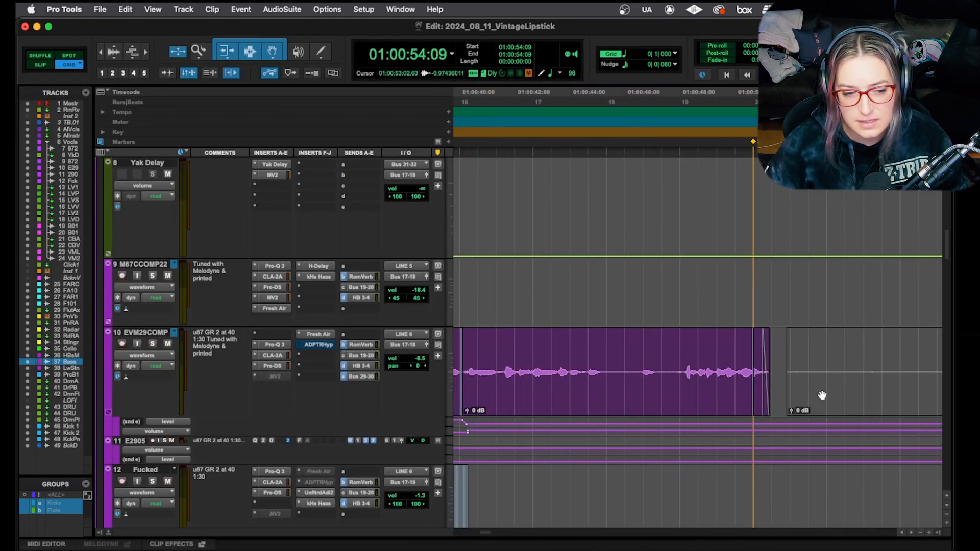
- On the Master track's Blue Cat's PatchWork Control 01 lane, select the automation ramp at Verse 2 from 01:01:08:14 to 01:01:13:22
{"action": "key", "text": "r"}
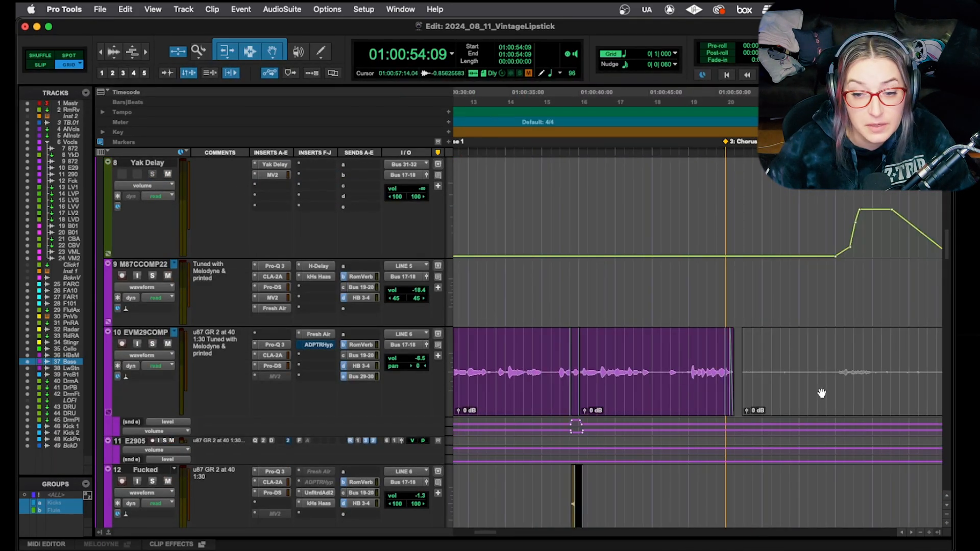
{"action": "scroll", "coordinate": [821, 392], "scroll_direction": "up", "scroll_amount": 15}
{"action": "key", "text": "r"}
{"action": "key", "text": "r"}
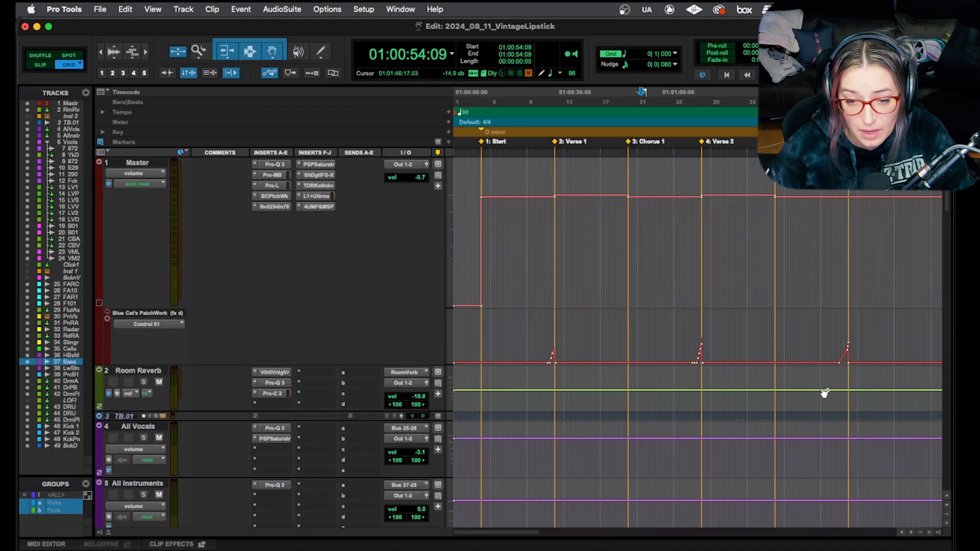
{"action": "left_click", "coordinate": [693, 363]}
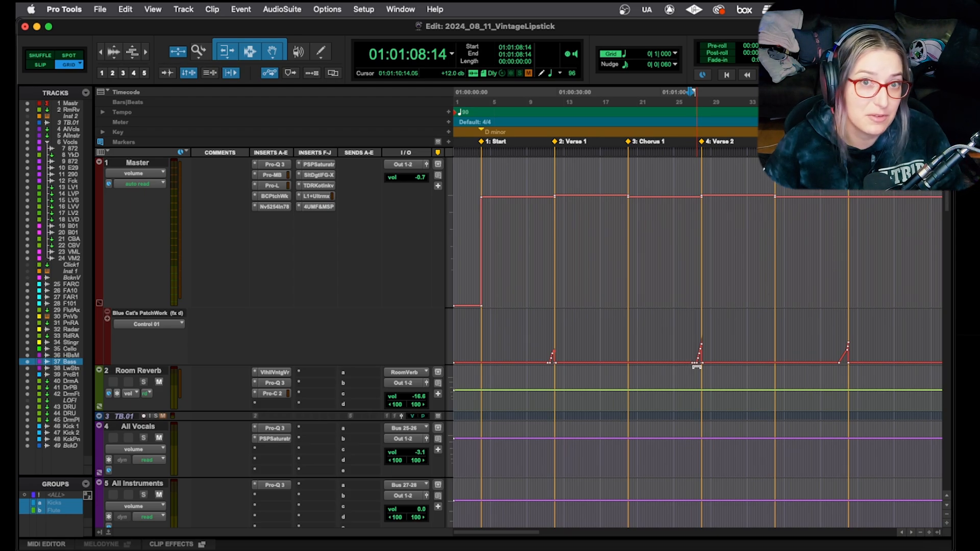
{"action": "key", "text": "super+bracketright"}
{"action": "key", "text": "super+bracketright"}
{"action": "key", "text": "super+bracketright"}
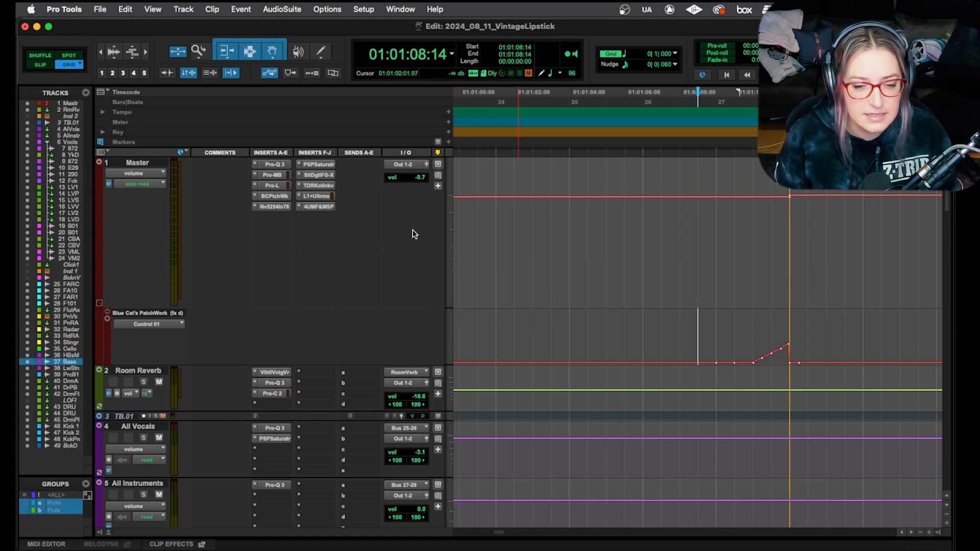
{"action": "left_click_drag", "start_coordinate": [698, 339], "coordinate": [842, 340]}
{"action": "key", "text": "n"}
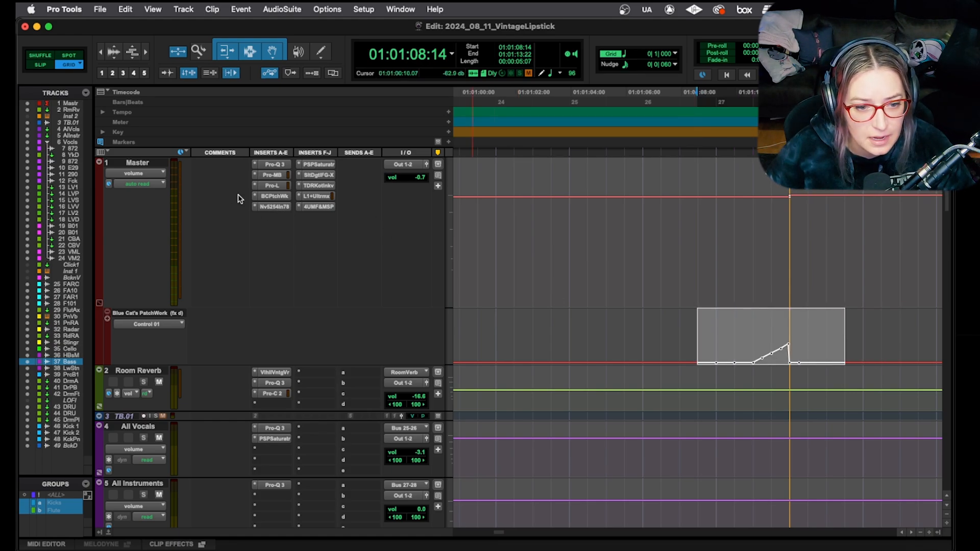
- Open Blue Cat's PatchWork on the Master track and show the editor of the Endless Smile plug-in loaded inside it
{"action": "left_click", "coordinate": [271, 196]}
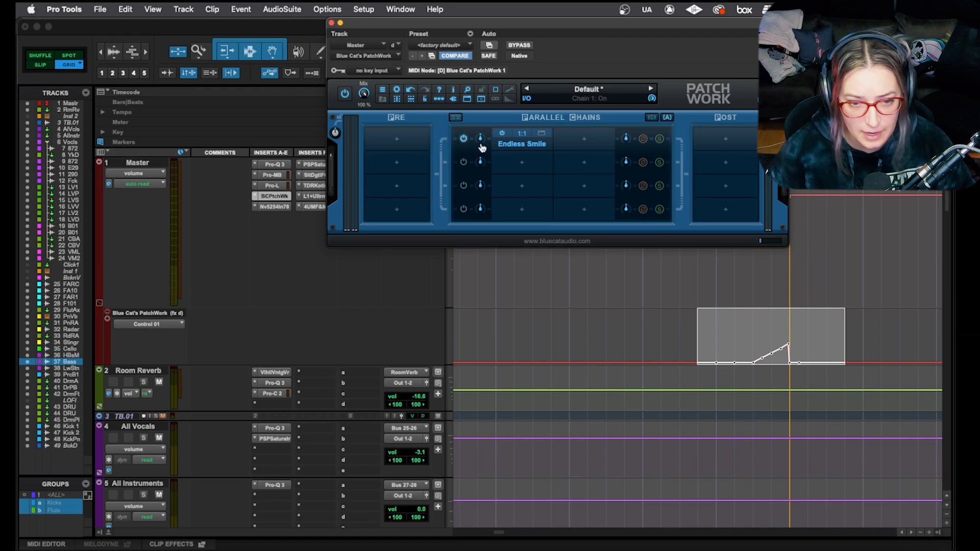
{"action": "right_click", "coordinate": [522, 149]}
{"action": "left_click", "coordinate": [531, 149]}
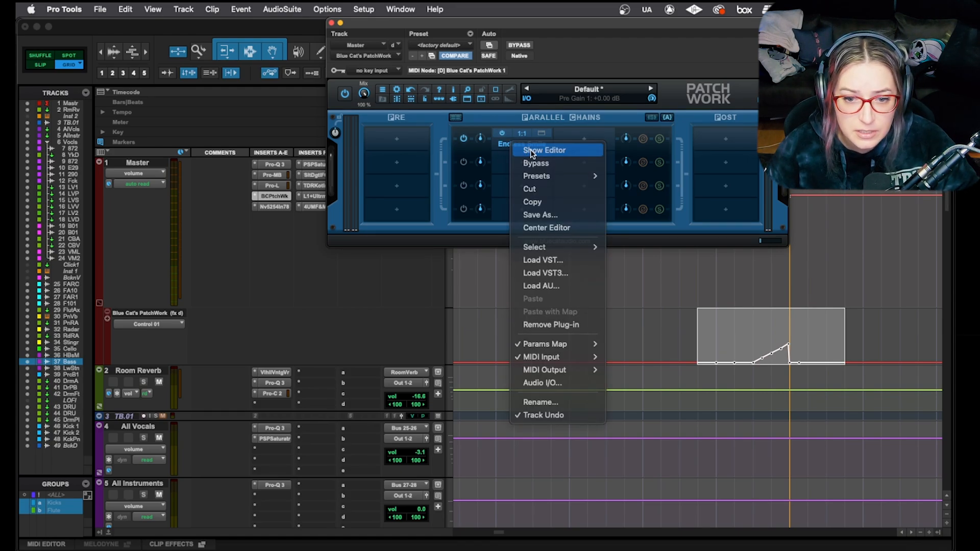
{"action": "left_click_drag", "start_coordinate": [481, 176], "coordinate": [442, 155]}
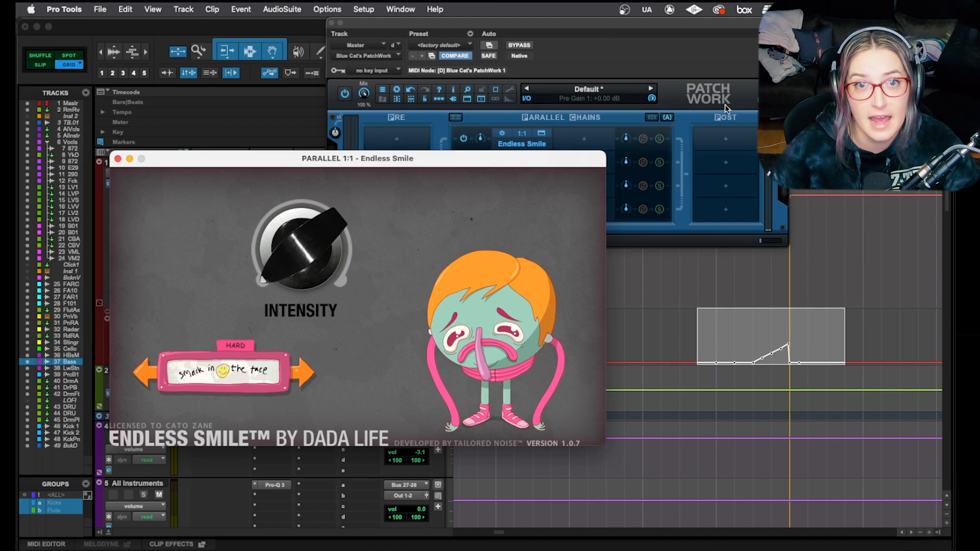
{"action": "left_click_drag", "start_coordinate": [417, 158], "coordinate": [449, 195]}
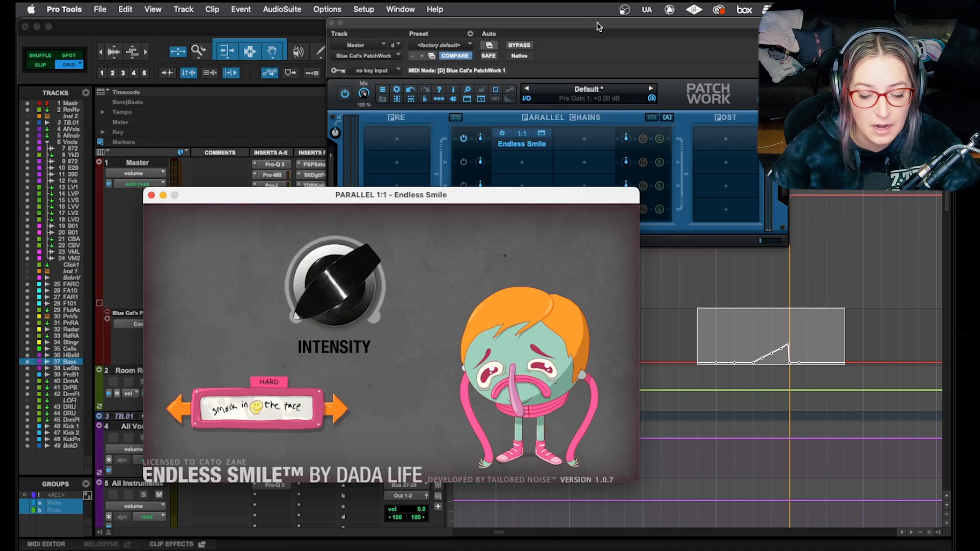
{"action": "left_click", "coordinate": [632, 32]}
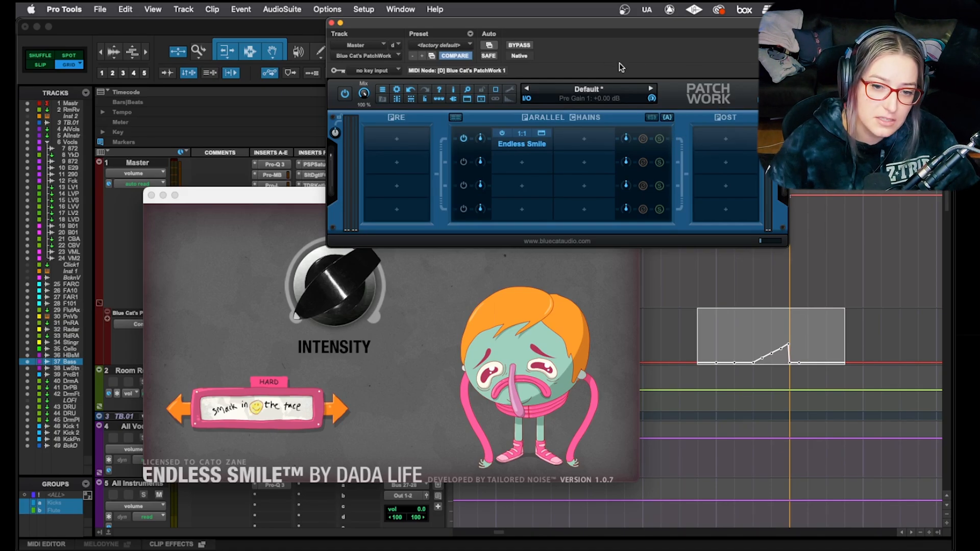
- Bring the Endless Smile editor forward, switch its preset to Broken Teeth, and return it to the "smack in the face" preset
{"action": "left_click", "coordinate": [242, 199]}
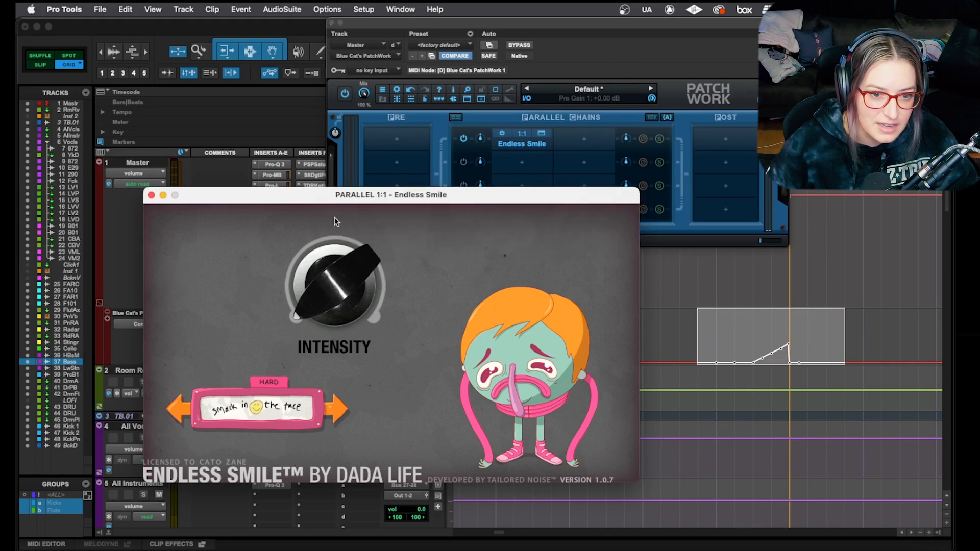
{"action": "left_click_drag", "start_coordinate": [327, 194], "coordinate": [372, 81]}
{"action": "left_click", "coordinate": [382, 297]}
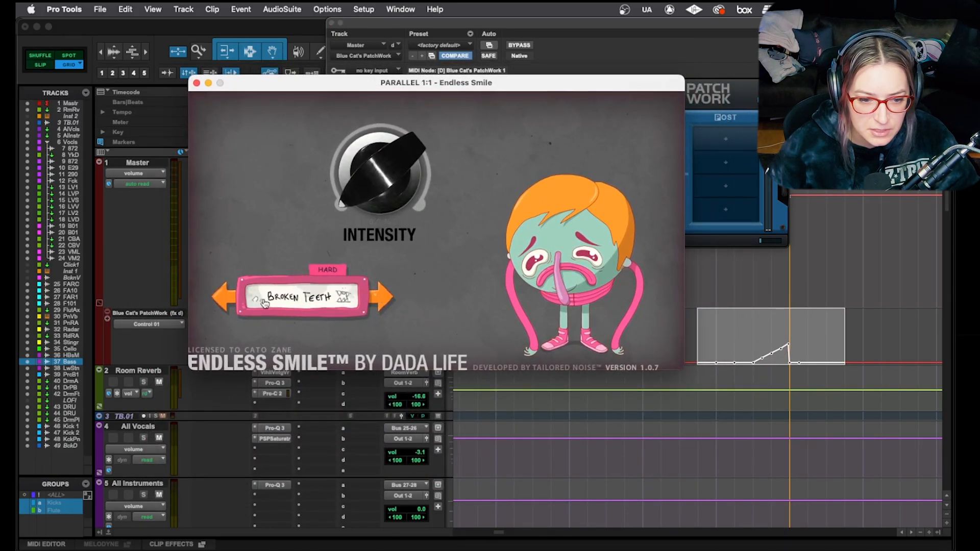
{"action": "left_click", "coordinate": [218, 297]}
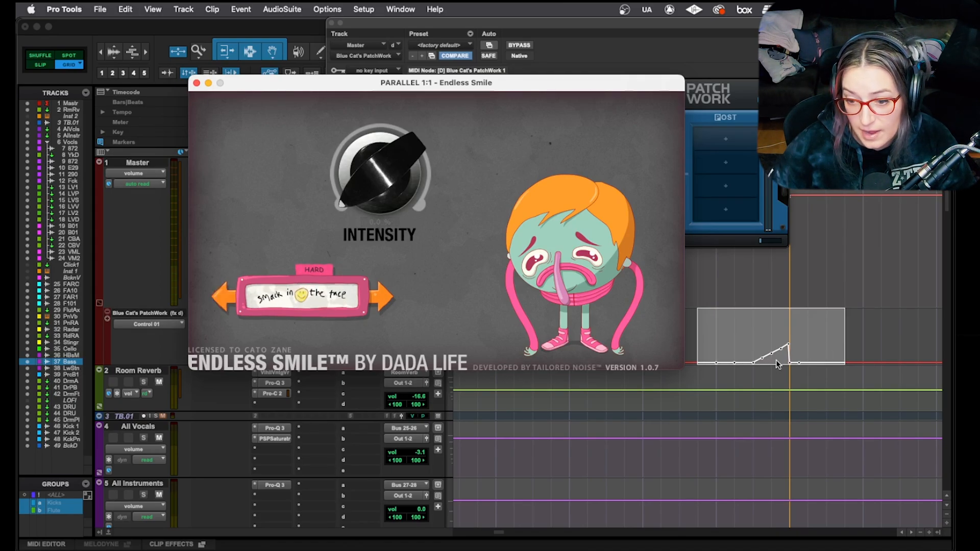
- Move the Endless Smile editor clear of the Master automation ramp and play the mix from 01:01:08:14 into Verse 2
{"action": "left_click", "coordinate": [715, 334]}
{"action": "left_click_drag", "start_coordinate": [399, 89], "coordinate": [294, 97]}
{"action": "key", "text": "space"}
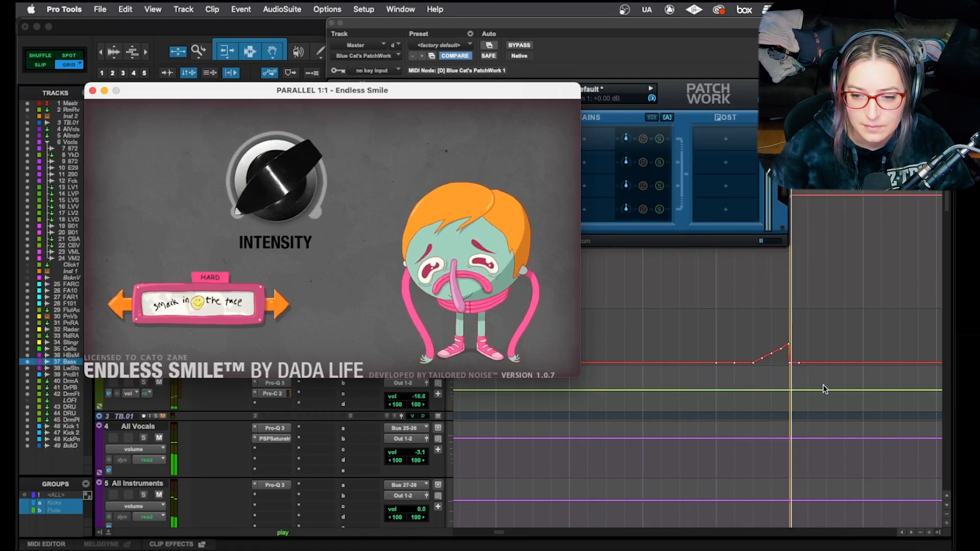
{"action": "key", "text": "space"}
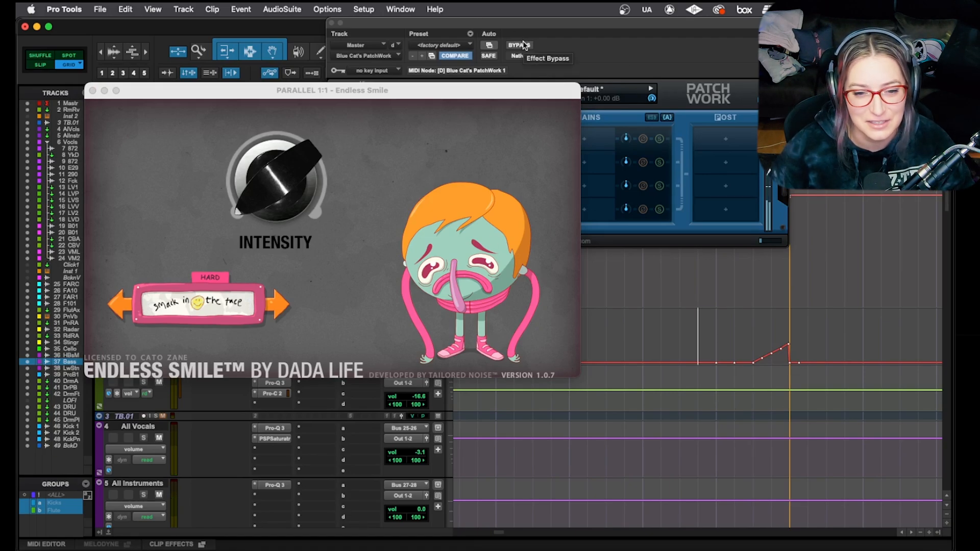
- Bypass Blue Cat's PatchWork on the Master and play the same transition into Verse 2 without the Endless Smile effect
{"action": "left_click", "coordinate": [523, 44]}
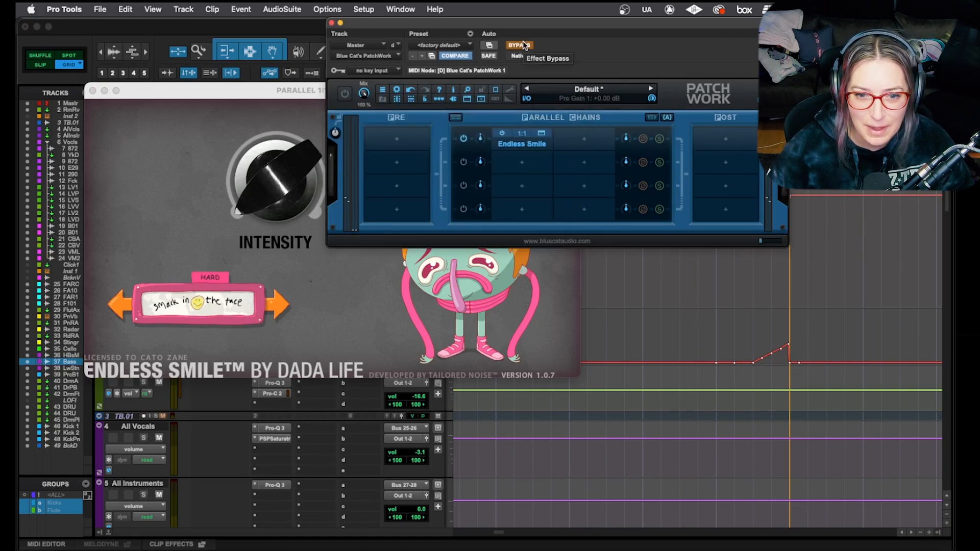
{"action": "key", "text": "space"}
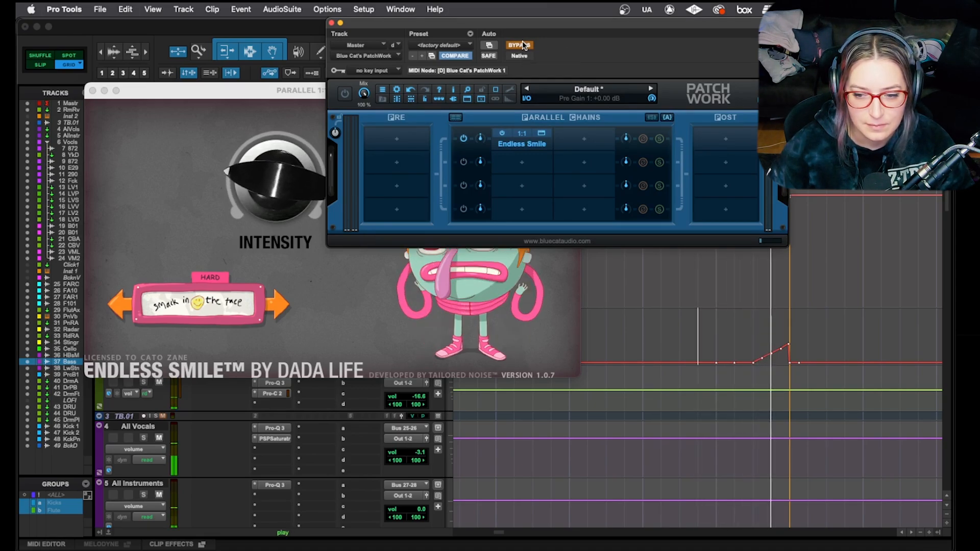
{"action": "key", "text": "space"}
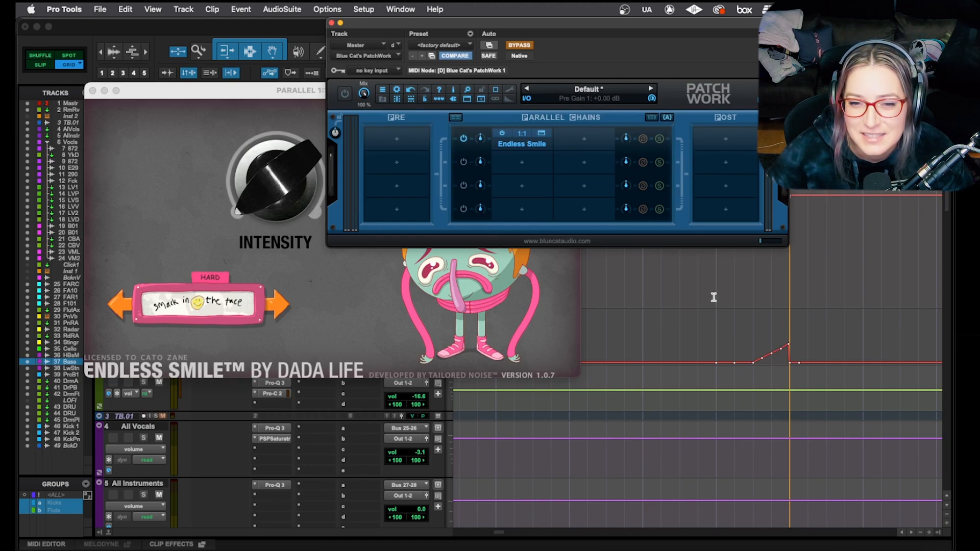
- Re-enable Blue Cat's PatchWork and replay the mix from 01:01:08:14 across the start of Verse 2 with the effect
{"action": "left_click", "coordinate": [520, 45]}
{"action": "left_click", "coordinate": [698, 331]}
{"action": "key", "text": "space"}
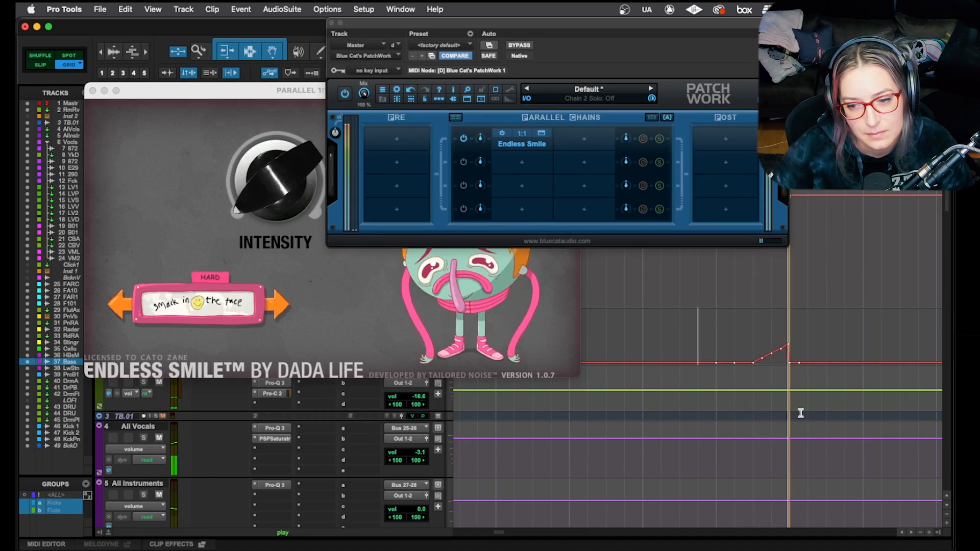
{"action": "key", "text": "space"}
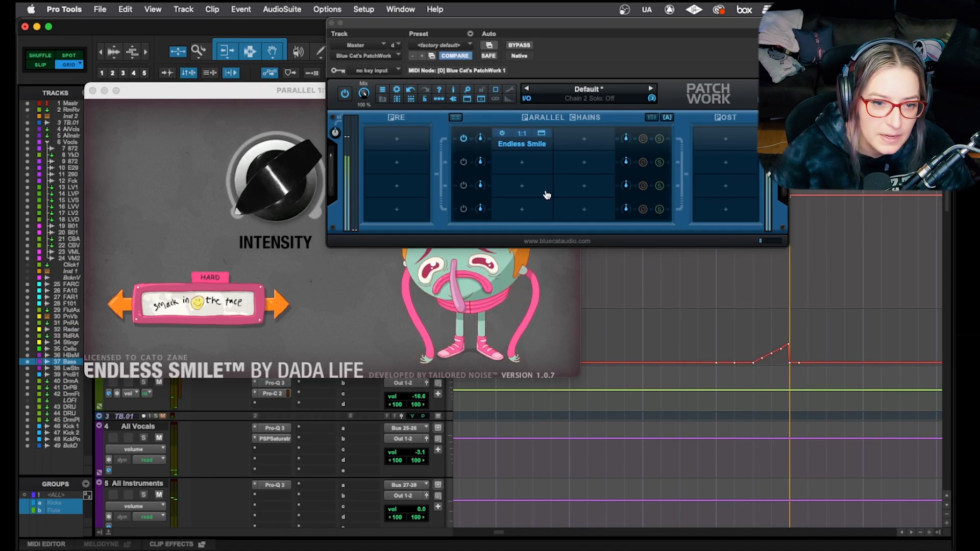
- Check Endless Smile's intensity control against the Control 01 ramp before Verse 2 and close the Endless Smile editor
{"action": "left_click", "coordinate": [238, 91]}
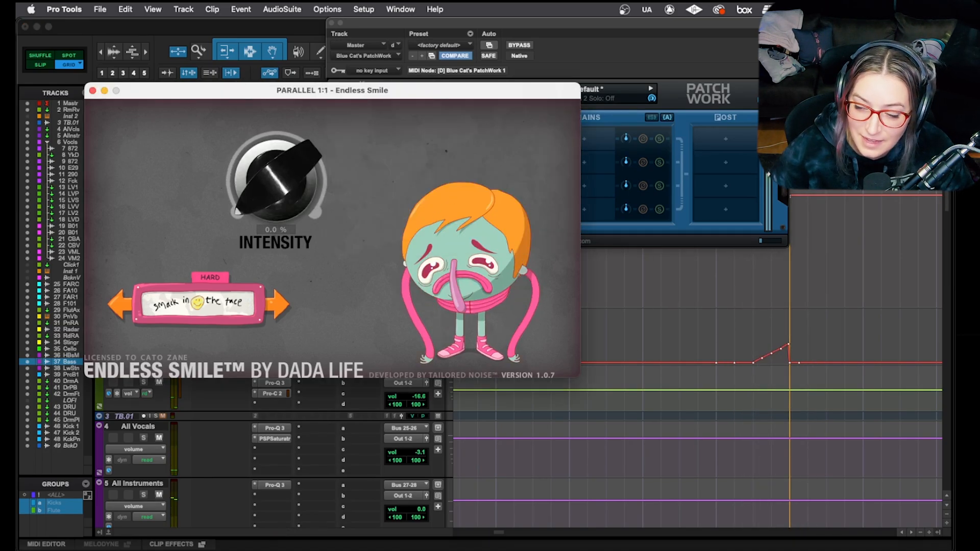
{"action": "left_click", "coordinate": [717, 342]}
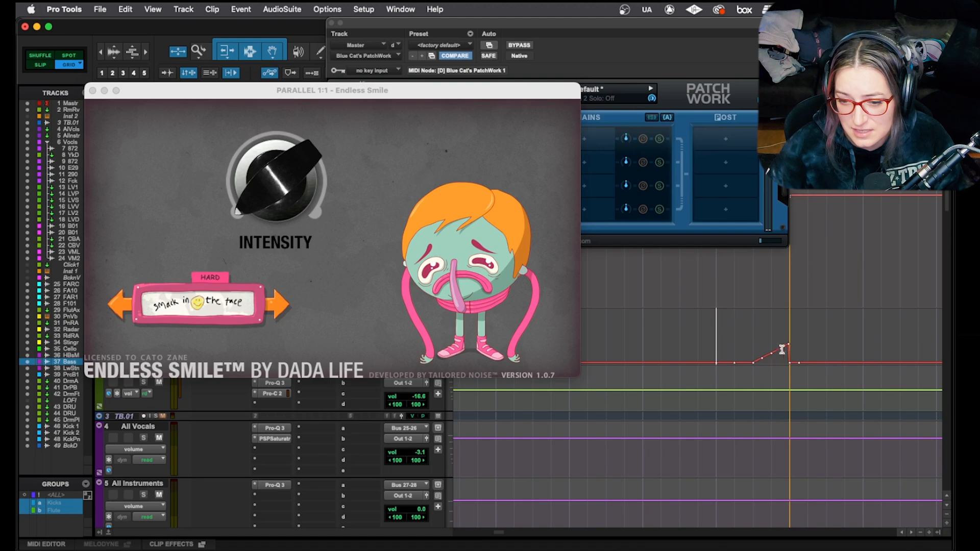
{"action": "left_click", "coordinate": [93, 91]}
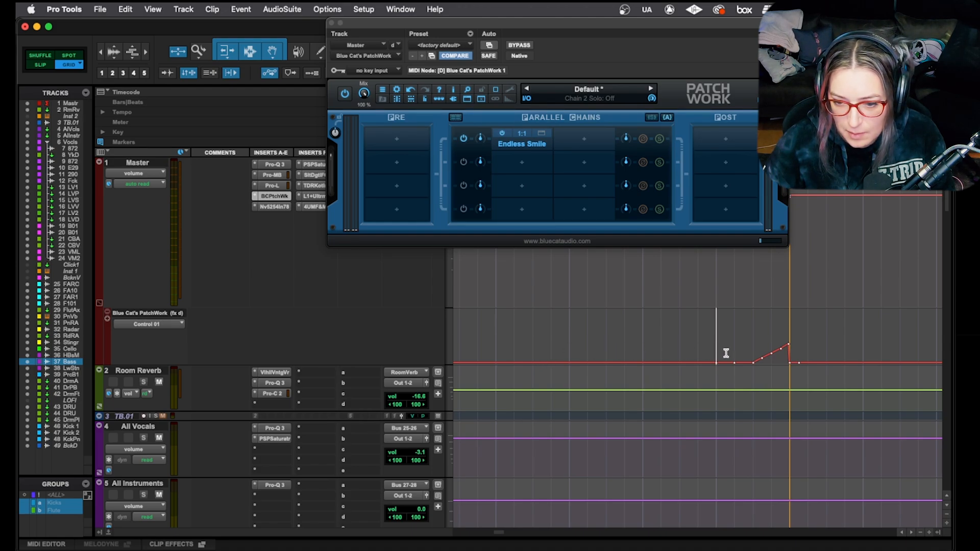
- Examine the Control 01 automation ramps at the section markers across the whole song on the Master track
{"action": "key", "text": "r"}
{"action": "key", "text": "r"}
{"action": "key", "text": "r"}
{"action": "key", "text": "r"}
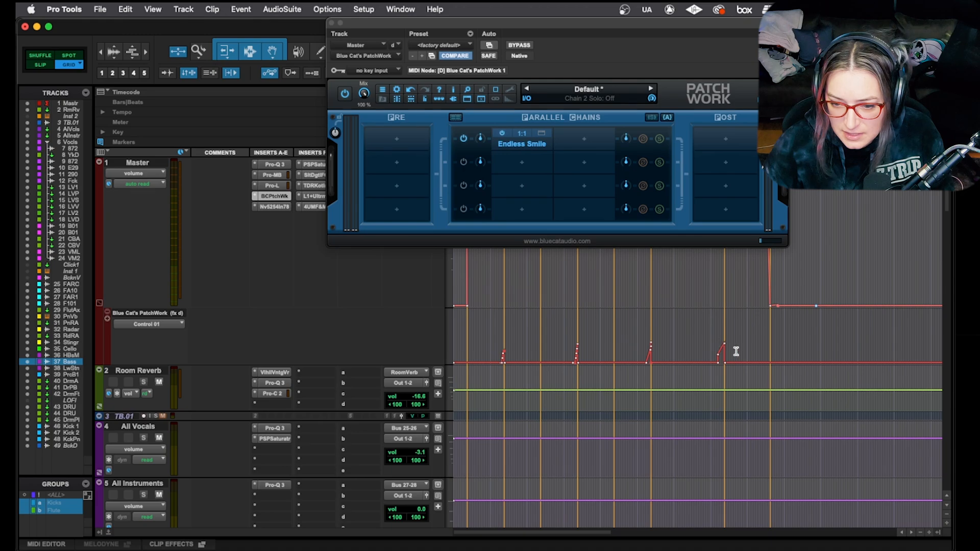
{"action": "key", "text": "t"}
{"action": "key", "text": "t"}
{"action": "key", "text": "t"}
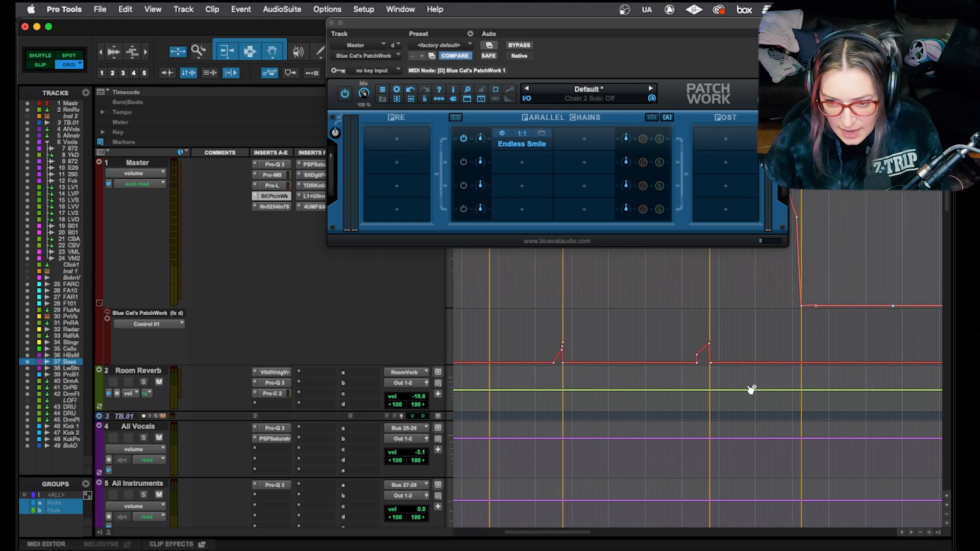
{"action": "key", "text": "r"}
{"action": "key", "text": "r"}
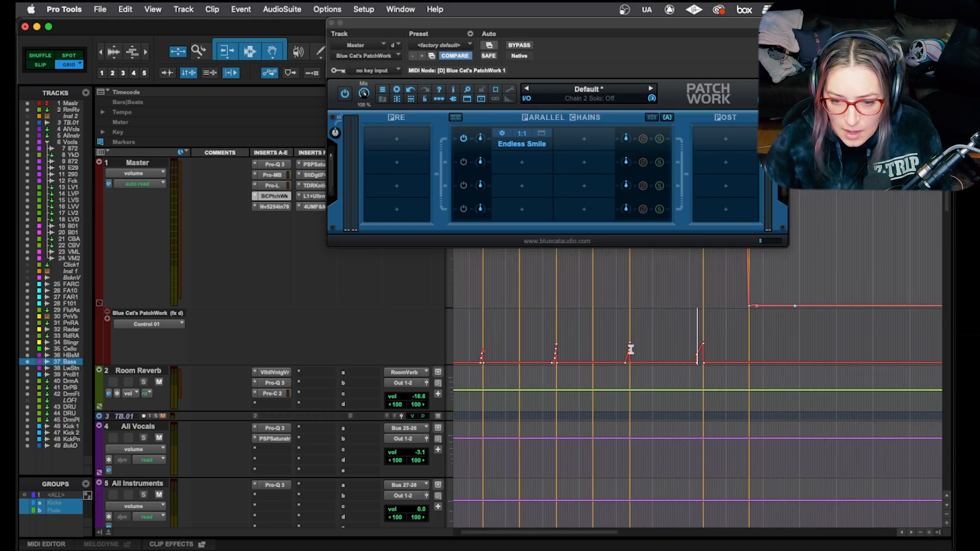
- Examine closely how the third Control 01 automation ramp drops back down at its section marker
{"action": "left_click", "coordinate": [632, 353]}
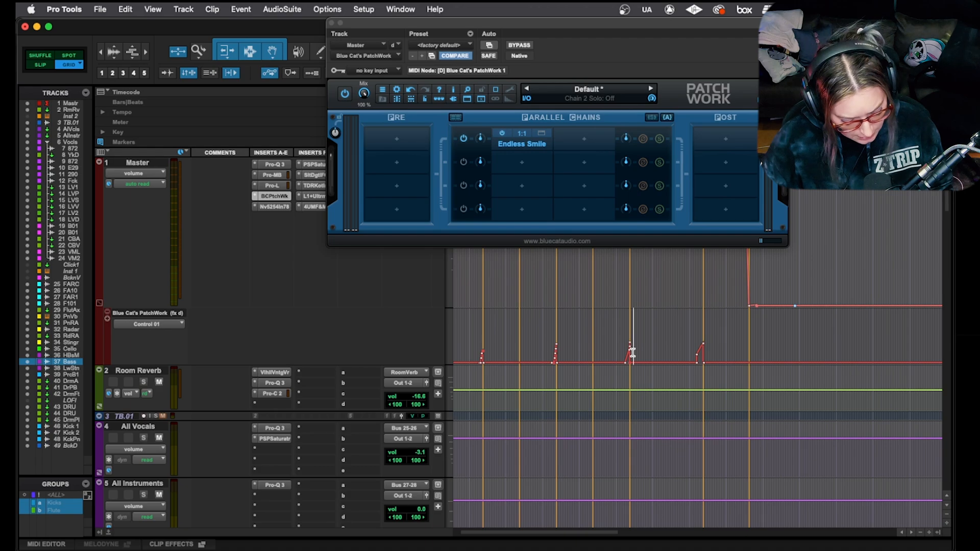
{"action": "key", "text": "t"}
{"action": "key", "text": "t"}
{"action": "key", "text": "t"}
{"action": "key", "text": "t"}
{"action": "key", "text": "t"}
{"action": "key", "text": "t"}
{"action": "key", "text": "t"}
{"action": "key", "text": "t"}
{"action": "key", "text": "t"}
{"action": "key", "text": "t"}
{"action": "key", "text": "t"}
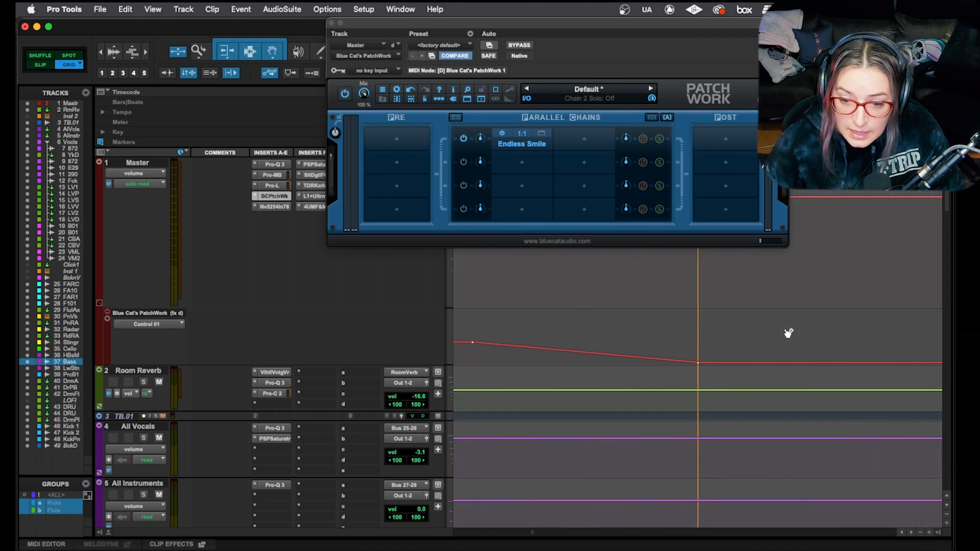
{"action": "key", "text": "t"}
{"action": "key", "text": "t"}
{"action": "key", "text": "t"}
{"action": "key", "text": "t"}
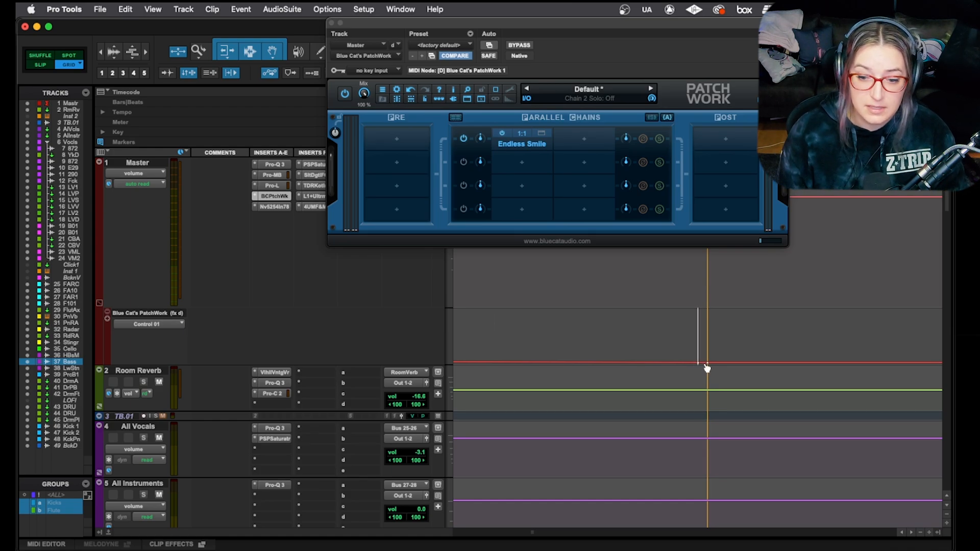
- Look through the tracks from Master down to the drums, return to the Control 01 ramp at the Bridge marker, and close Blue Cat's PatchWork
{"action": "scroll", "coordinate": [706, 368], "scroll_direction": "down", "scroll_amount": 4}
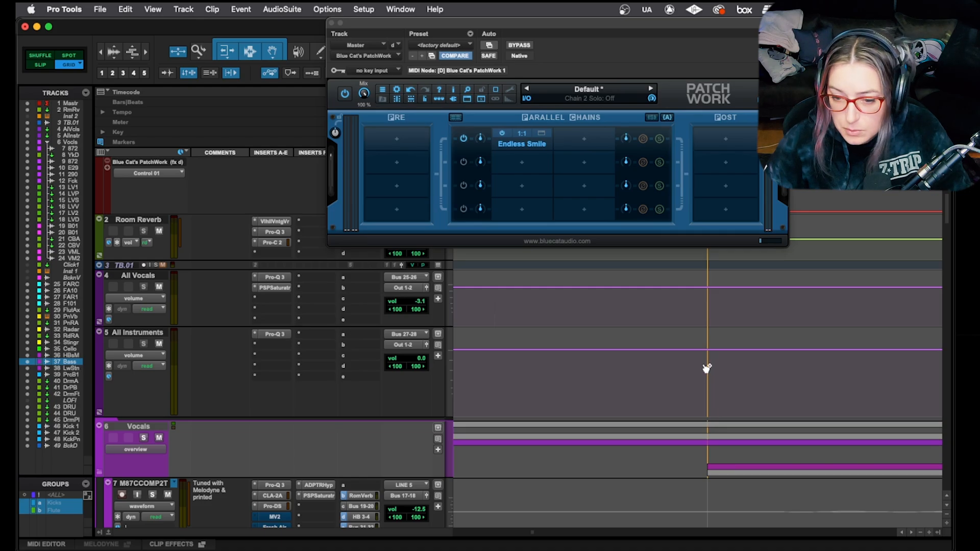
{"action": "scroll", "coordinate": [703, 366], "scroll_direction": "down", "scroll_amount": 20}
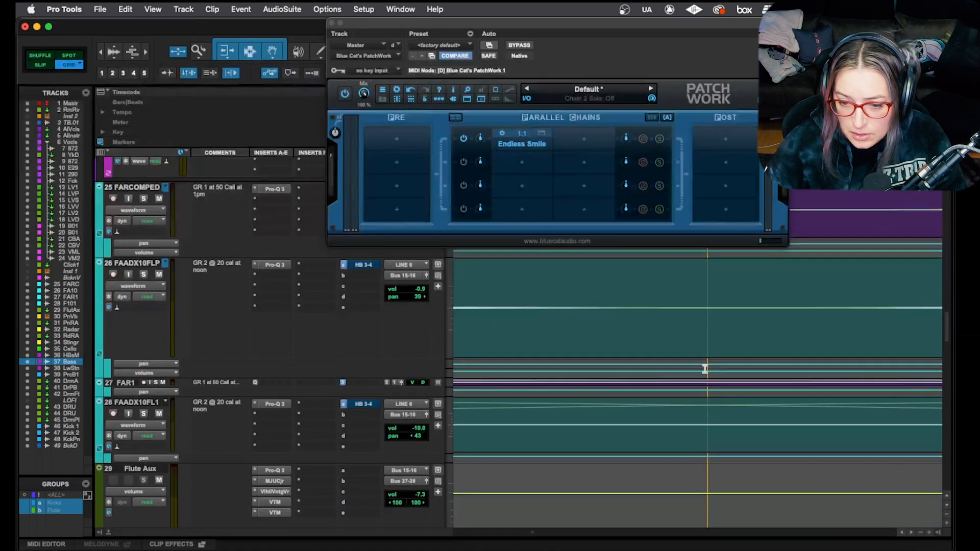
{"action": "scroll", "coordinate": [705, 370], "scroll_direction": "down", "scroll_amount": 10}
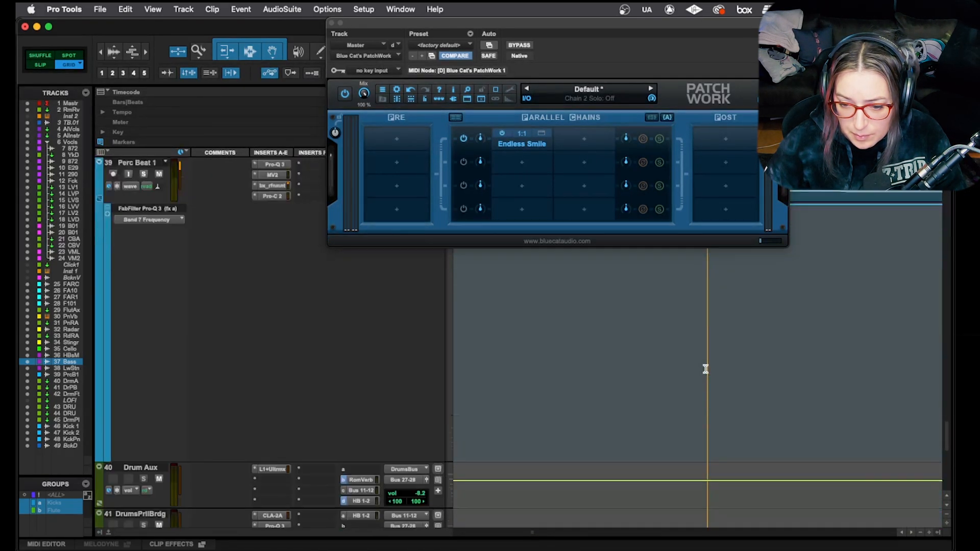
{"action": "scroll", "coordinate": [705, 370], "scroll_direction": "up", "scroll_amount": 12}
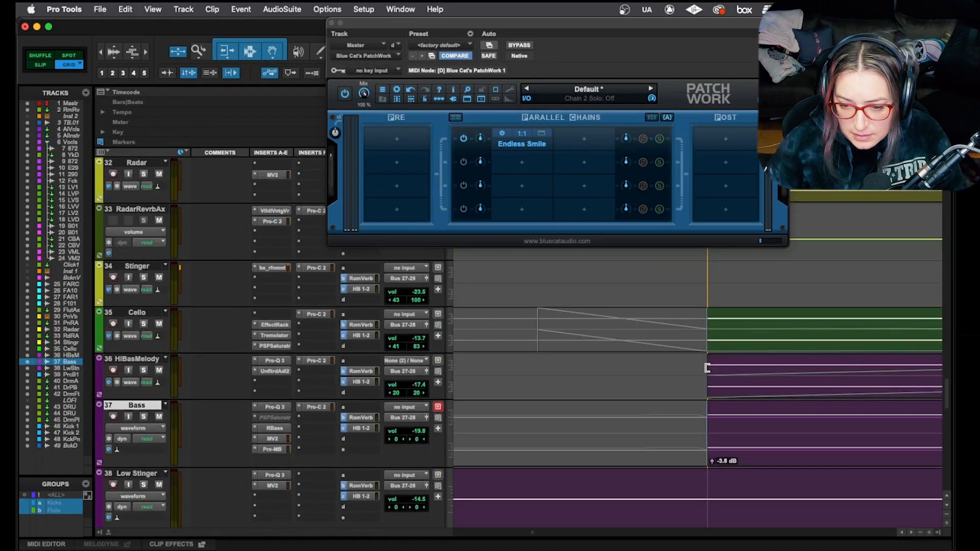
{"action": "scroll", "coordinate": [705, 368], "scroll_direction": "up", "scroll_amount": 4}
{"action": "scroll", "coordinate": [705, 368], "scroll_direction": "up", "scroll_amount": 15}
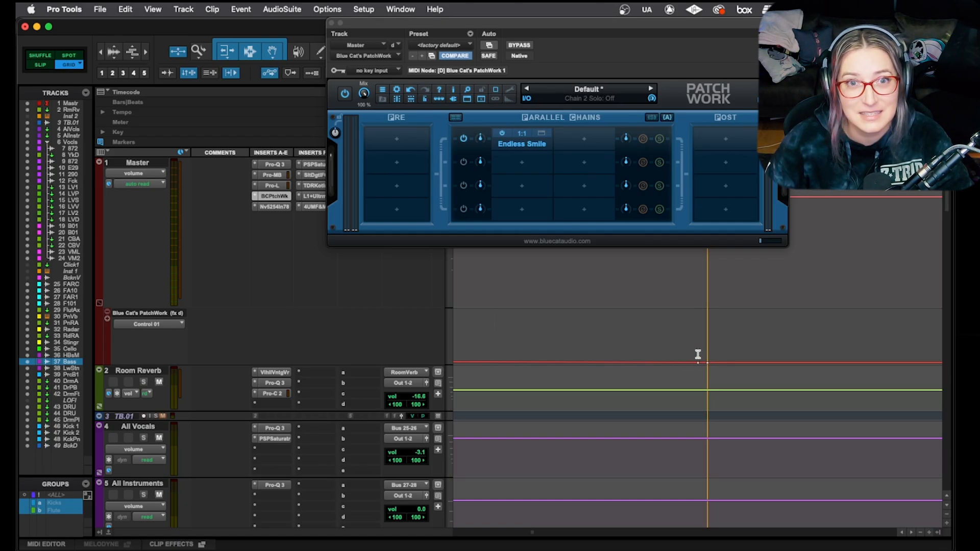
{"action": "key", "text": "super+z"}
{"action": "key", "text": "super+z"}
{"action": "key", "text": "super+z"}
{"action": "key", "text": "super+z"}
{"action": "key", "text": "super+z"}
{"action": "key", "text": "super+z"}
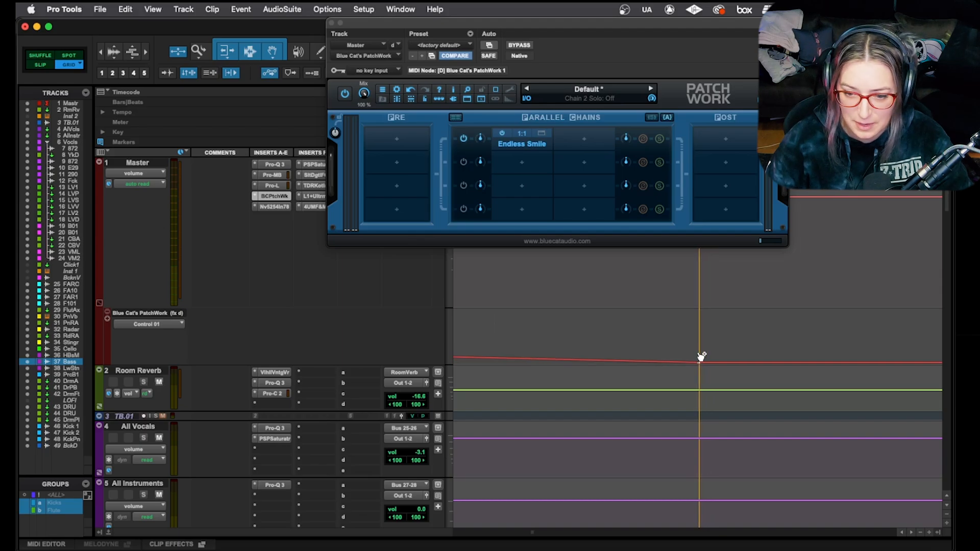
{"action": "key", "text": "super+z"}
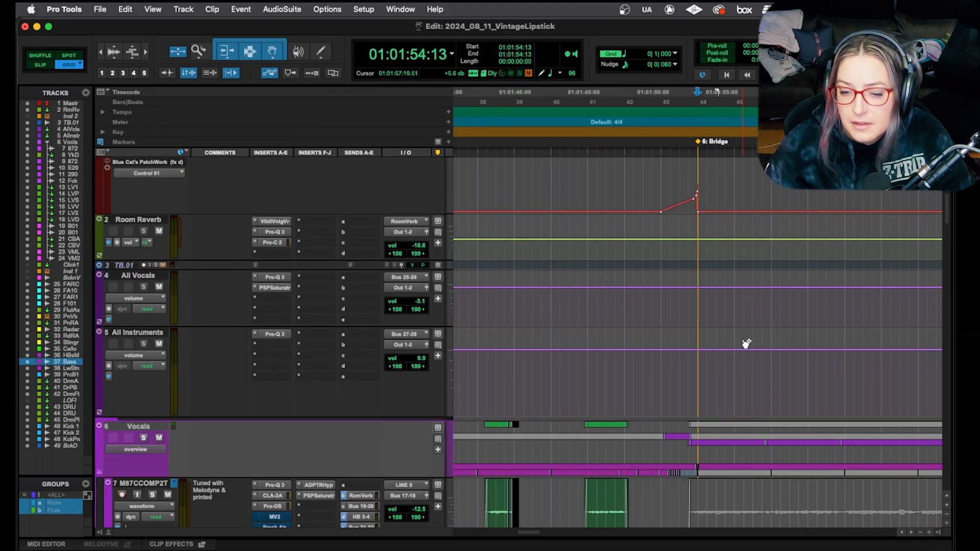
- Find the flute clips on FARCOMPED and FAADX10FLP after the Refrain marker, around 01:02:27:20
{"action": "key", "text": "r"}
{"action": "key", "text": "r"}
{"action": "key", "text": "r"}
{"action": "scroll", "coordinate": [787, 416], "scroll_direction": "down", "scroll_amount": 4}
{"action": "scroll", "coordinate": [788, 421], "scroll_direction": "down", "scroll_amount": 10}
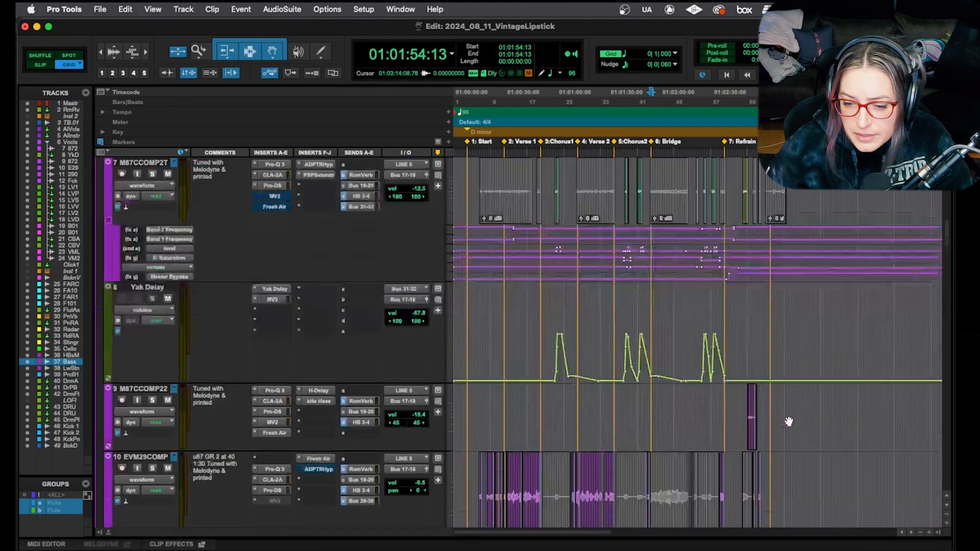
{"action": "scroll", "coordinate": [788, 419], "scroll_direction": "down", "scroll_amount": 12}
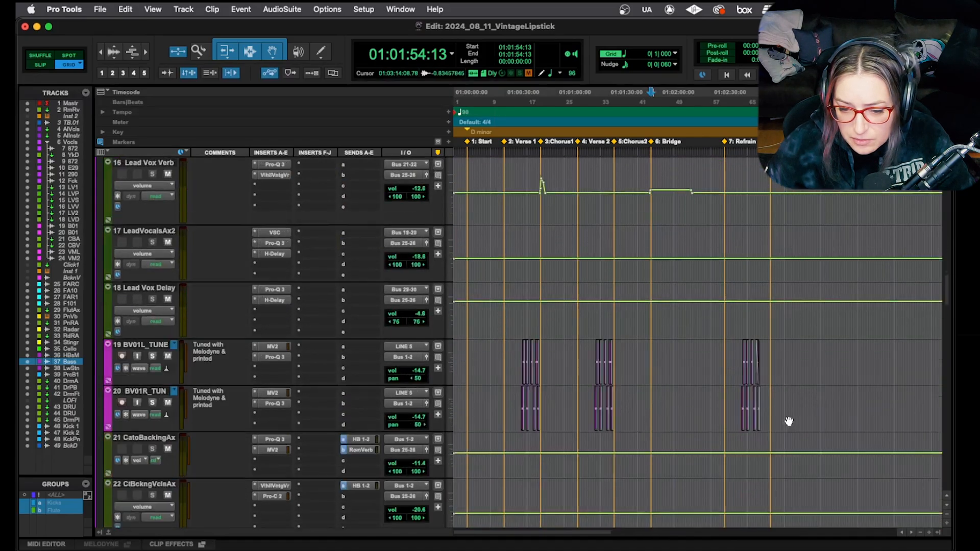
{"action": "left_click", "coordinate": [712, 438]}
{"action": "key", "text": "t"}
{"action": "key", "text": "t"}
{"action": "key", "text": "t"}
{"action": "key", "text": "t"}
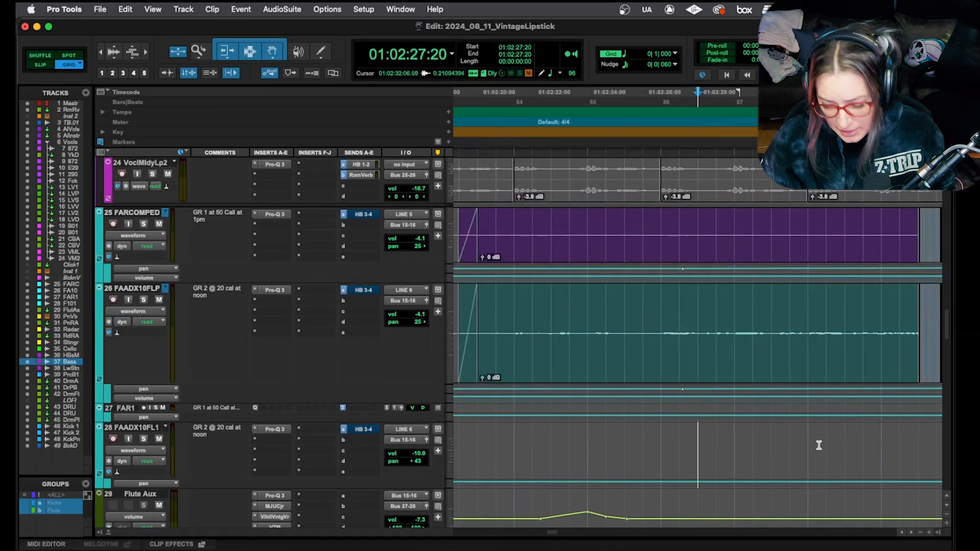
- Examine closely the chopped-up slices at the end of the flute clips, starting at 01:02:35:21
{"action": "left_click", "coordinate": [757, 297]}
{"action": "key", "text": "Tab"}
{"action": "key", "text": "t"}
{"action": "key", "text": "t"}
{"action": "key", "text": "t"}
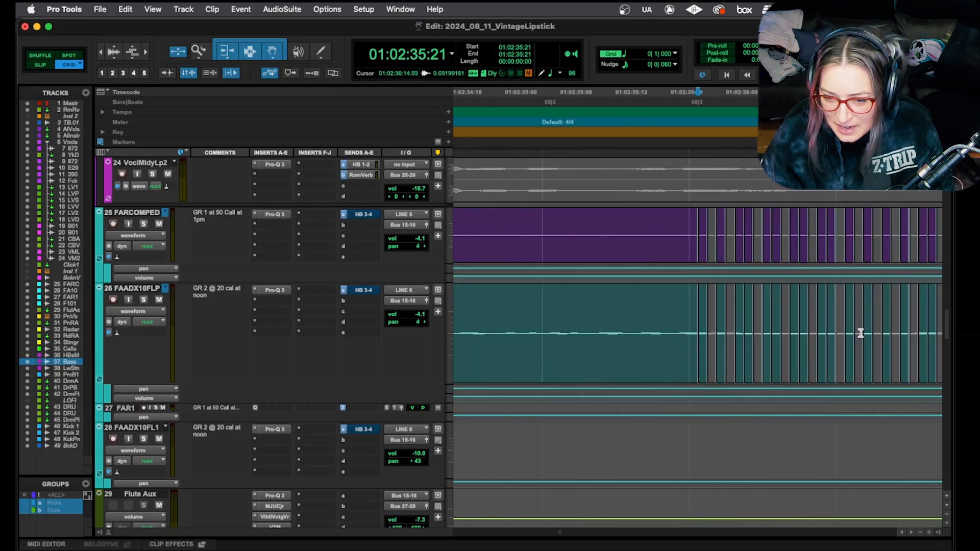
{"action": "key", "text": "t"}
{"action": "scroll", "coordinate": [859, 332], "scroll_direction": "right", "scroll_amount": 5}
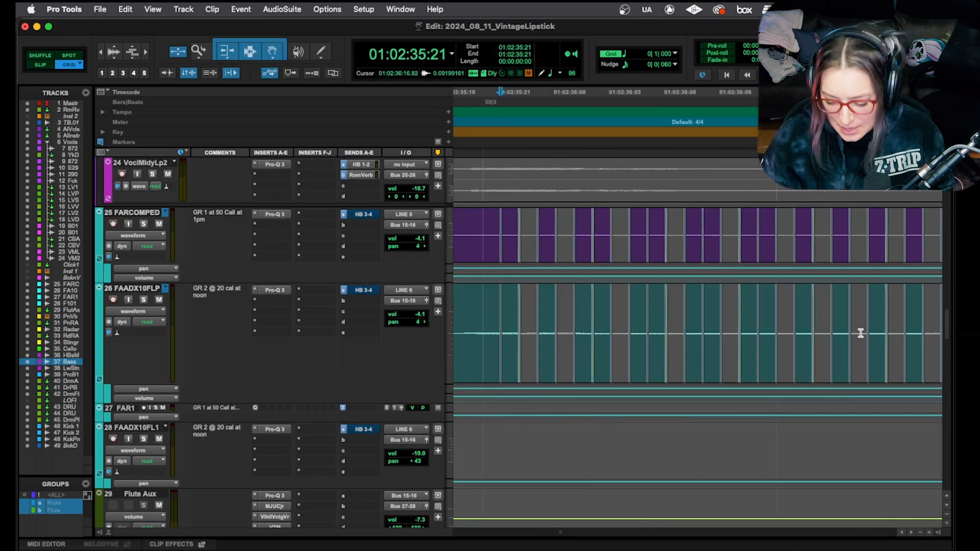
{"action": "key", "text": "r"}
{"action": "key", "text": "r"}
- Play the chopped flute ending from 01:02:35:20 with FAADX10FLP soloed, solo FARCOMPED as well, and clear both solos
{"action": "left_click", "coordinate": [628, 315]}
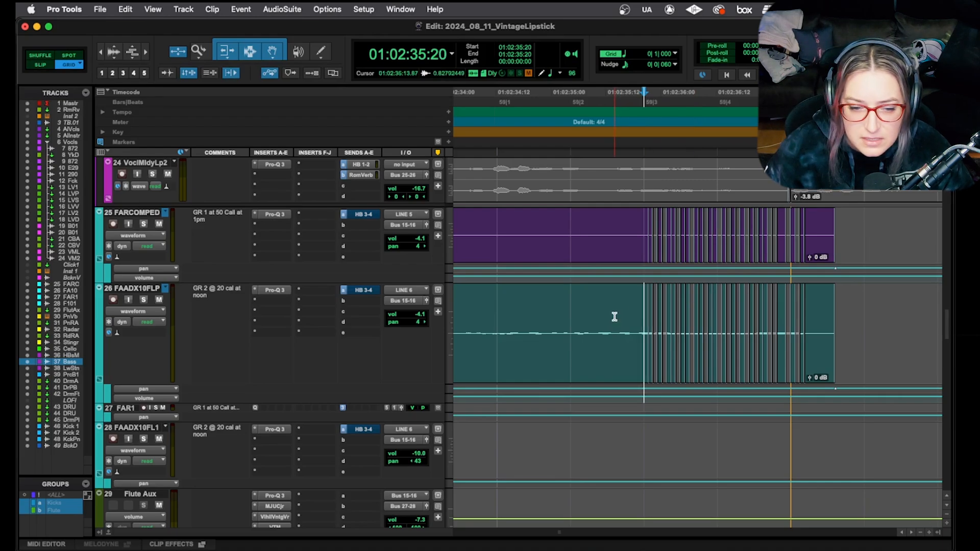
{"action": "left_click", "coordinate": [143, 299]}
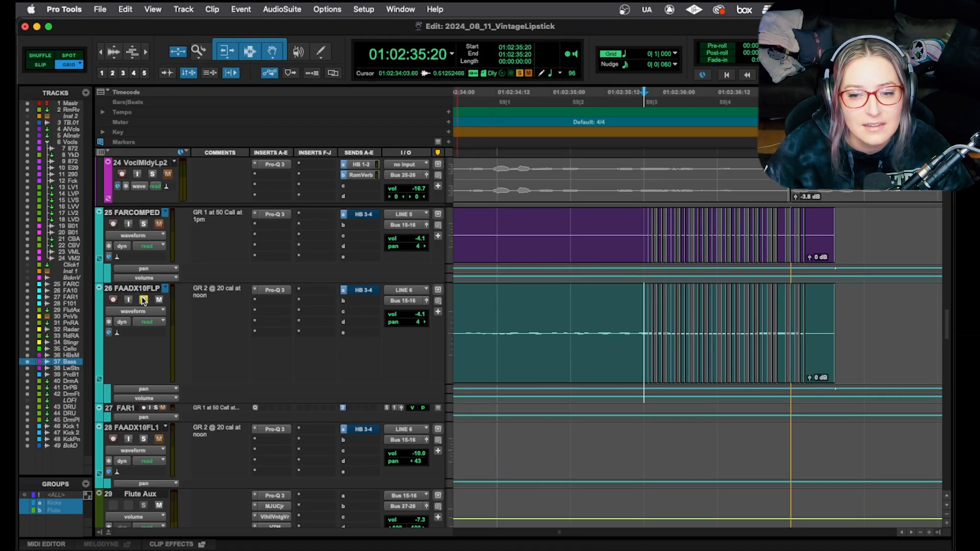
{"action": "key", "text": "space"}
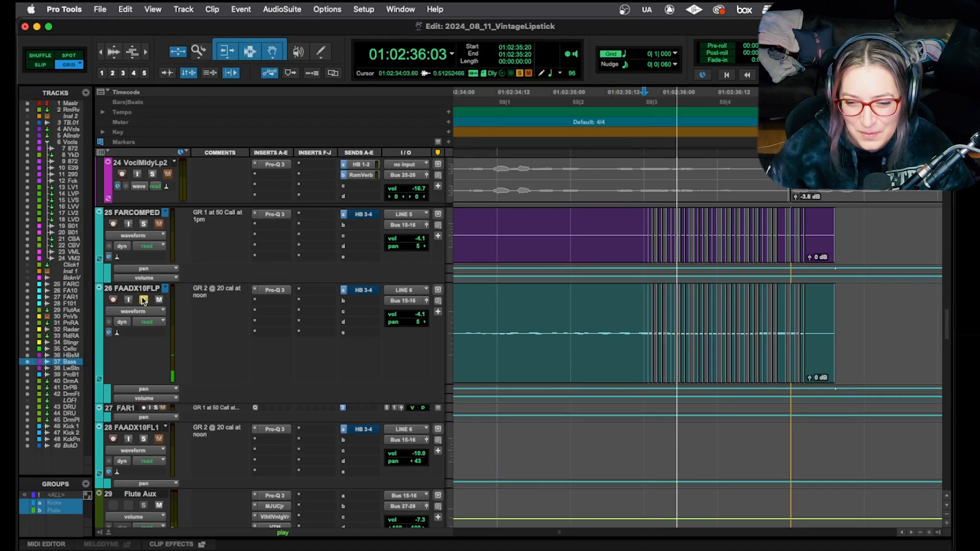
{"action": "key", "text": "space"}
{"action": "left_click", "coordinate": [143, 224]}
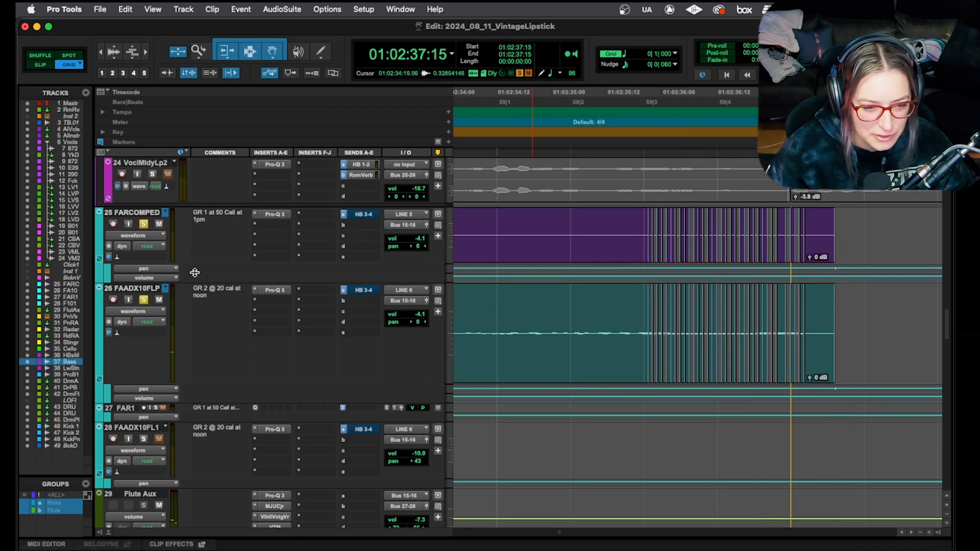
{"action": "left_click", "coordinate": [143, 300]}
{"action": "left_click", "coordinate": [144, 223]}
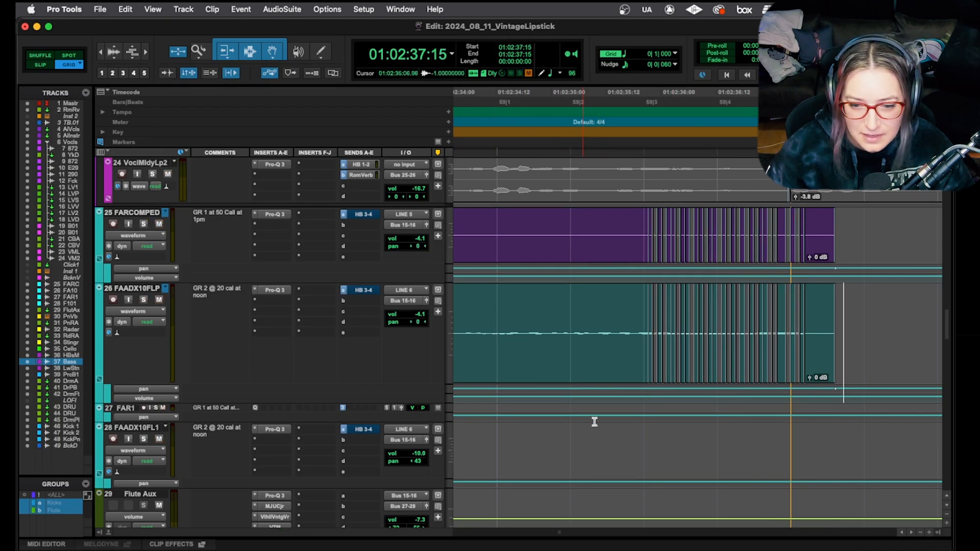
- Place the edit cursor at 01:02:34:12 in the FAADX10FLP clip and check that the grid value is 1/64 note
{"action": "scroll", "coordinate": [638, 342], "scroll_direction": "up", "scroll_amount": 2}
{"action": "scroll", "coordinate": [638, 341], "scroll_direction": "left", "scroll_amount": 3}
{"action": "left_click", "coordinate": [553, 363]}
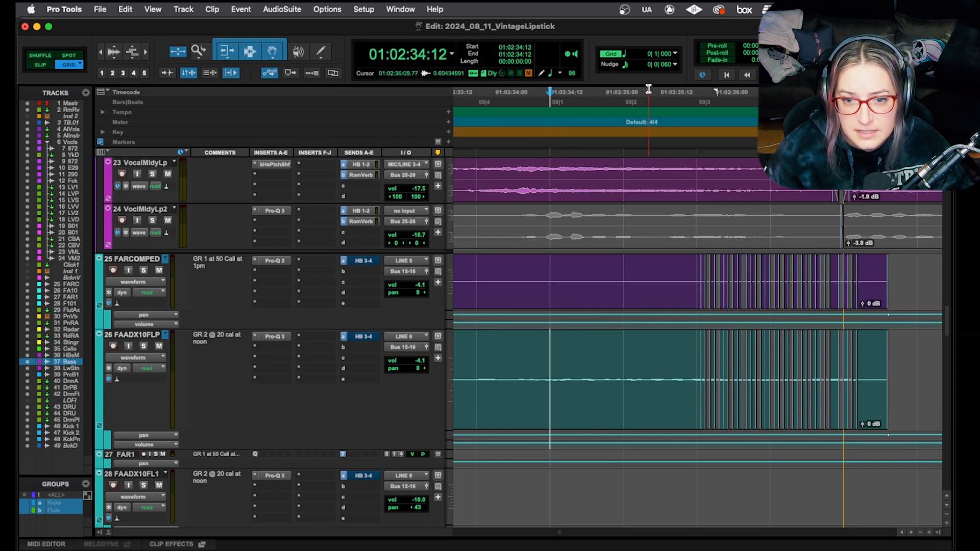
{"action": "left_click", "coordinate": [675, 64]}
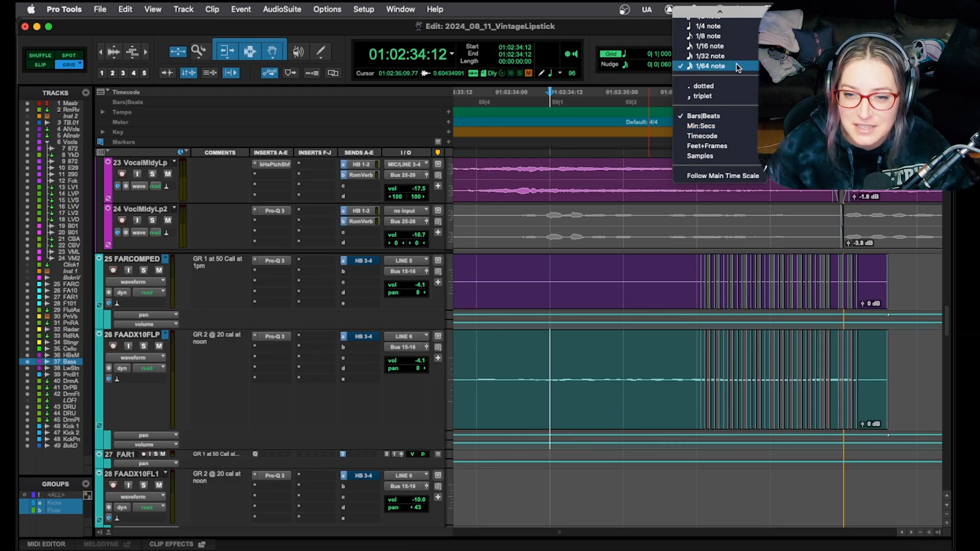
{"action": "left_click", "coordinate": [547, 361]}
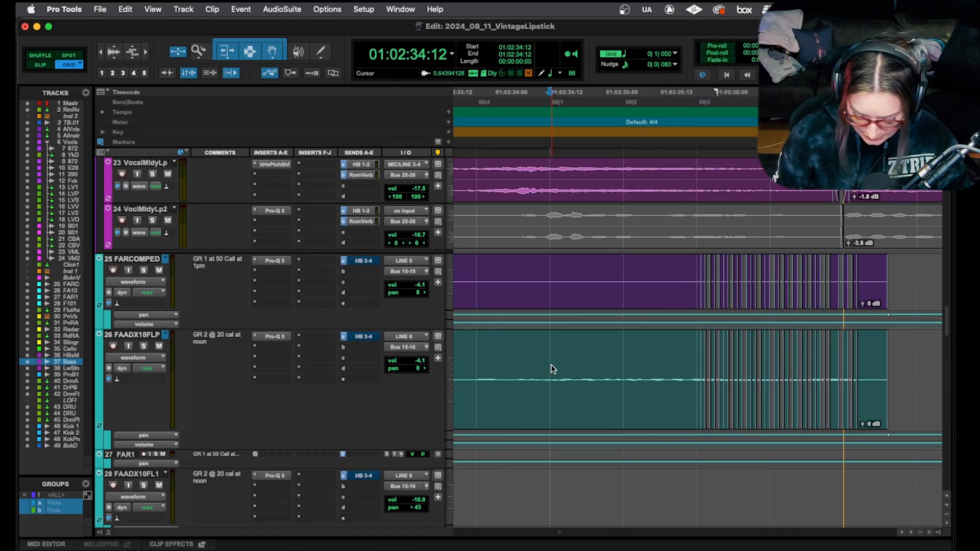
- Split the FAADX10FLP clip into successive 1/64-note slices from 01:02:34:12 to about 01:02:35:08
{"action": "key", "text": "KP_Add"}
{"action": "key", "text": "b"}
{"action": "key", "text": "KP_Add"}
{"action": "key", "text": "b"}
{"action": "key", "text": "KP_Add"}
{"action": "key", "text": "b"}
{"action": "key", "text": "KP_Add"}
{"action": "key", "text": "b"}
{"action": "key", "text": "KP_Add"}
{"action": "key", "text": "b"}
{"action": "key", "text": "KP_Add"}
{"action": "key", "text": "b"}
{"action": "key", "text": "KP_Add"}
{"action": "key", "text": "b"}
{"action": "key", "text": "KP_Add"}
{"action": "key", "text": "b"}
{"action": "key", "text": "KP_Add"}
{"action": "key", "text": "b"}
{"action": "key", "text": "KP_Add"}
{"action": "key", "text": "b"}
{"action": "key", "text": "KP_Add"}
{"action": "key", "text": "b"}
{"action": "key", "text": "KP_Add"}
{"action": "key", "text": "b"}
{"action": "key", "text": "KP_Add"}
{"action": "key", "text": "b"}
{"action": "key", "text": "KP_Add"}
{"action": "key", "text": "b"}
{"action": "key", "text": "KP_Add"}
{"action": "key", "text": "b"}
{"action": "key", "text": "KP_Add"}
{"action": "key", "text": "b"}
{"action": "key", "text": "KP_Add"}
{"action": "key", "text": "b"}
{"action": "key", "text": "KP_Add"}
{"action": "key", "text": "b"}
{"action": "key", "text": "KP_Add"}
{"action": "key", "text": "b"}
{"action": "key", "text": "KP_Add"}
{"action": "key", "text": "b"}
{"action": "key", "text": "b"}
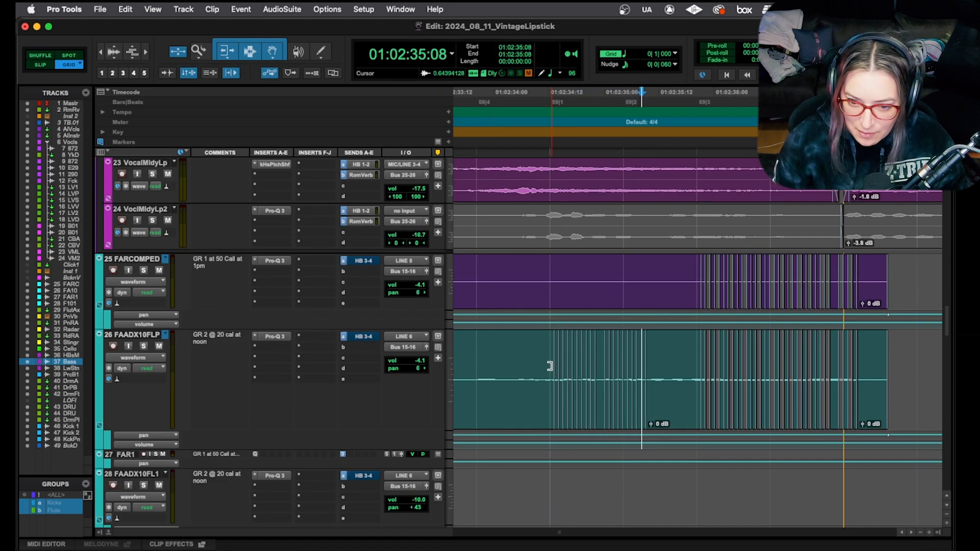
- Mute the FAADX10FLP slices that start at 01:02:34:13 and 01:02:34:15
{"action": "key", "text": "KP_Subtract"}
{"action": "key", "text": "KP_Subtract"}
{"action": "key", "text": "KP_Subtract"}
{"action": "key", "text": "KP_Subtract"}
{"action": "key", "text": "KP_Subtract"}
{"action": "key", "text": "KP_Subtract"}
{"action": "key", "text": "KP_Subtract"}
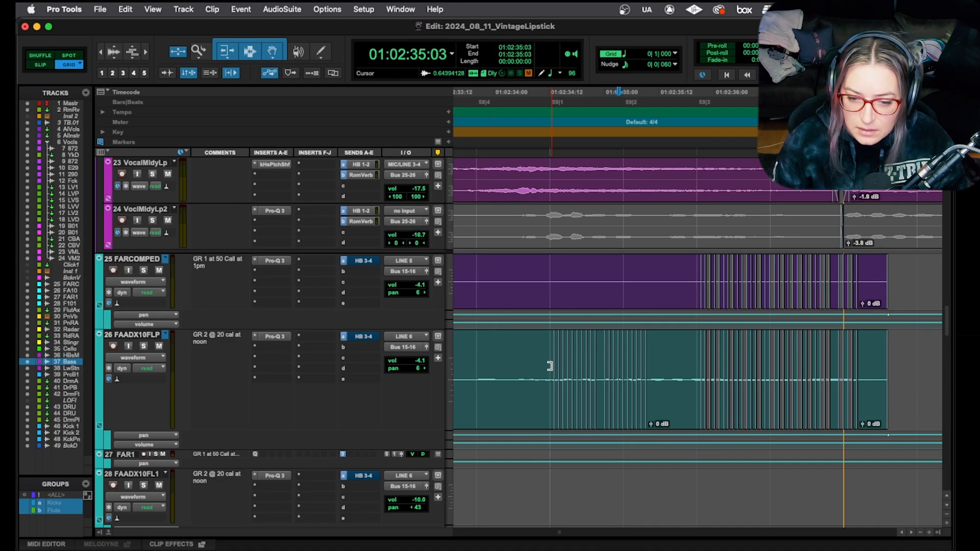
{"action": "key", "text": "KP_Subtract"}
{"action": "key", "text": "KP_Subtract"}
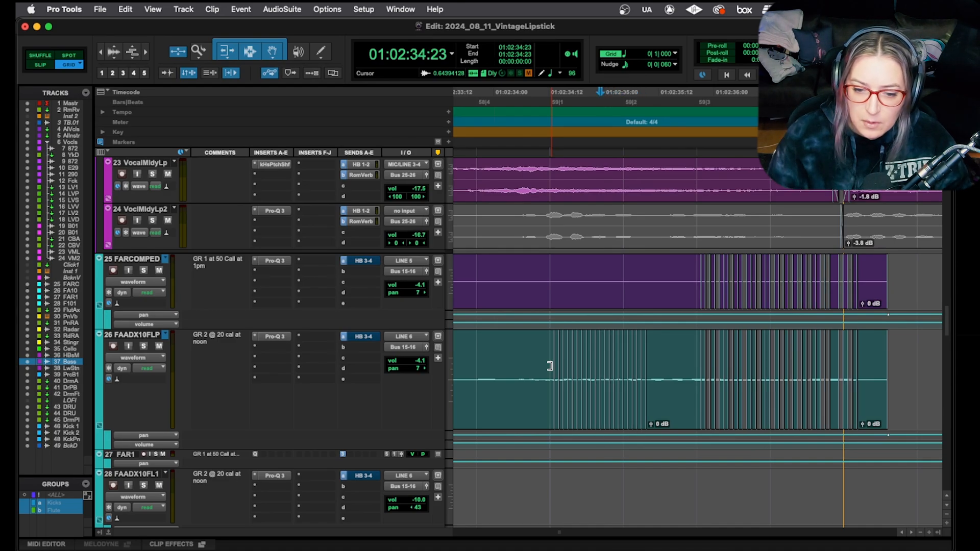
{"action": "left_click", "coordinate": [557, 431]}
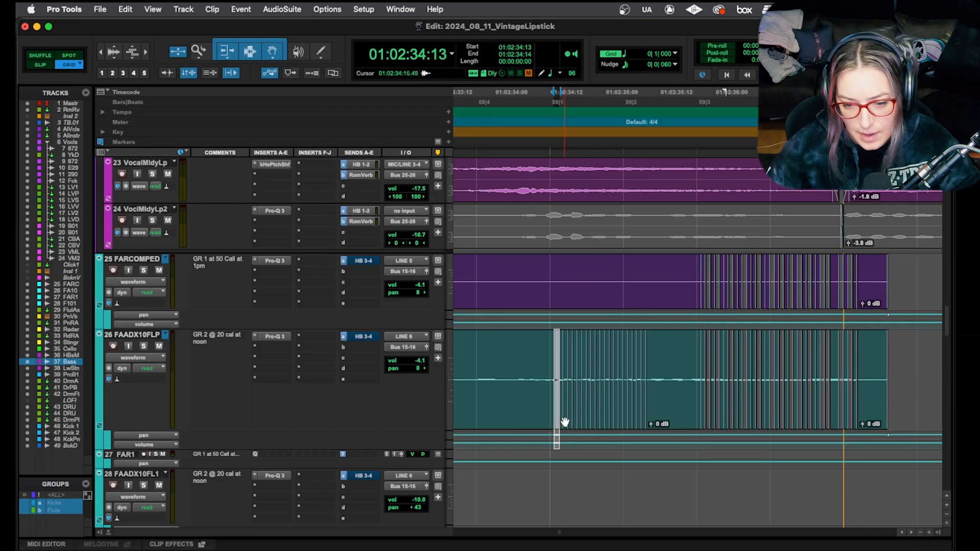
{"action": "left_click", "coordinate": [565, 423]}
{"action": "key", "text": "Delete"}
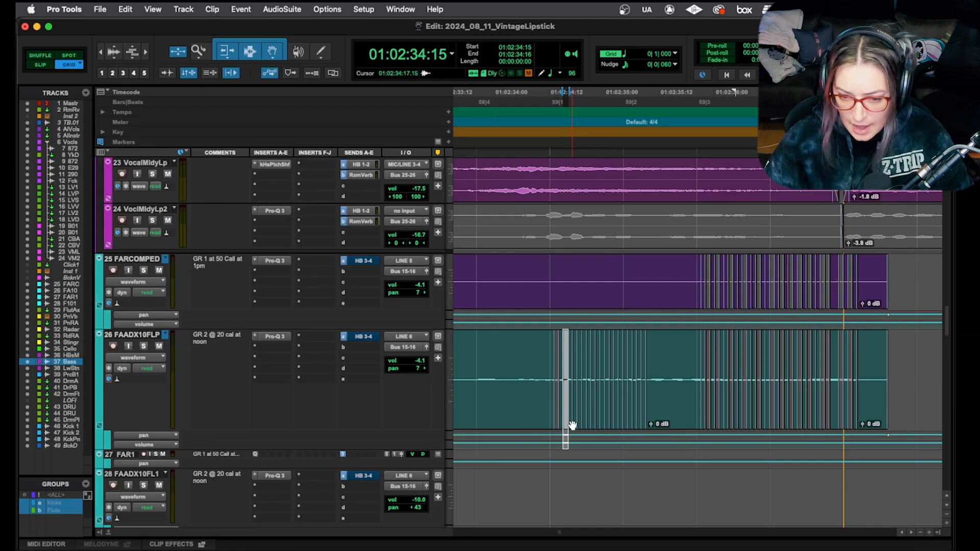
- Mute the third alternate FAADX10FLP slice, just before 01:02:34:18, and select the slice that follows it
{"action": "key", "text": "t"}
{"action": "key", "text": "t"}
{"action": "key", "text": "t"}
{"action": "left_click_drag", "start_coordinate": [621, 382], "coordinate": [634, 381]}
{"action": "scroll", "coordinate": [738, 374], "scroll_direction": "down", "scroll_amount": 1}
{"action": "left_click_drag", "start_coordinate": [736, 374], "coordinate": [728, 370]}
{"action": "left_click", "coordinate": [786, 365]}
{"action": "key", "text": "super+m"}
{"action": "left_click", "coordinate": [811, 332]}
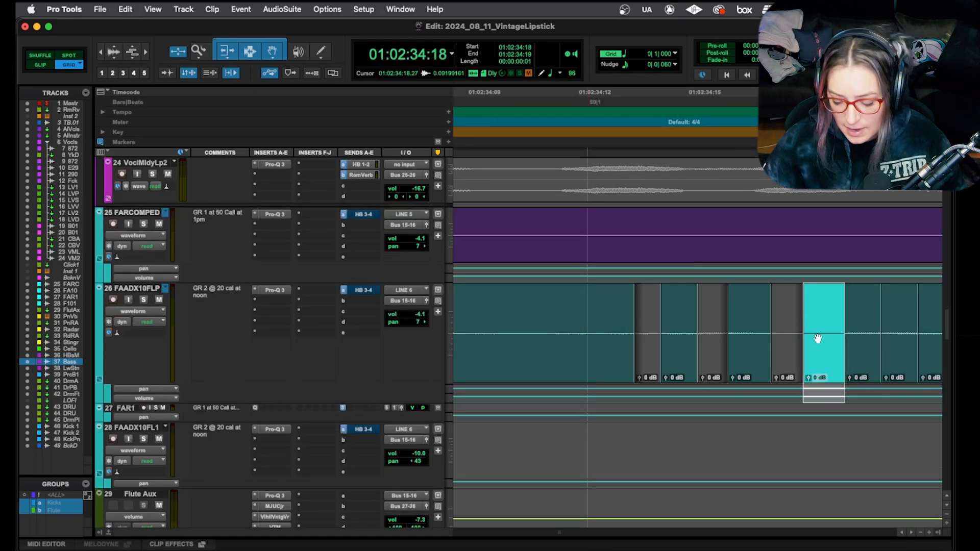
- Examine closely the cut edge between the muted and audible FAADX10FLP slices at 01:02:34:18
{"action": "key", "text": "super+bracketleft"}
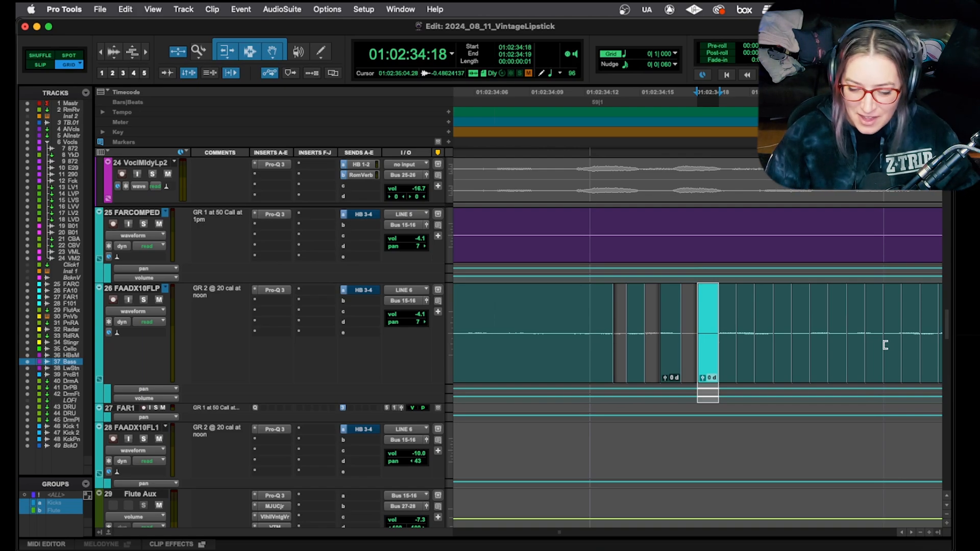
{"action": "scroll", "coordinate": [885, 345], "scroll_direction": "down", "scroll_amount": 2}
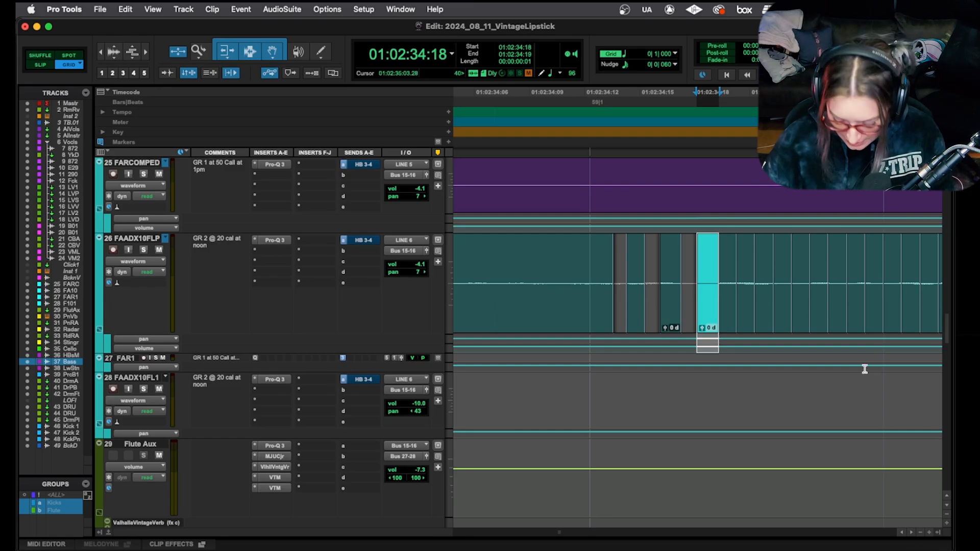
{"action": "key", "text": "r"}
{"action": "key", "text": "r"}
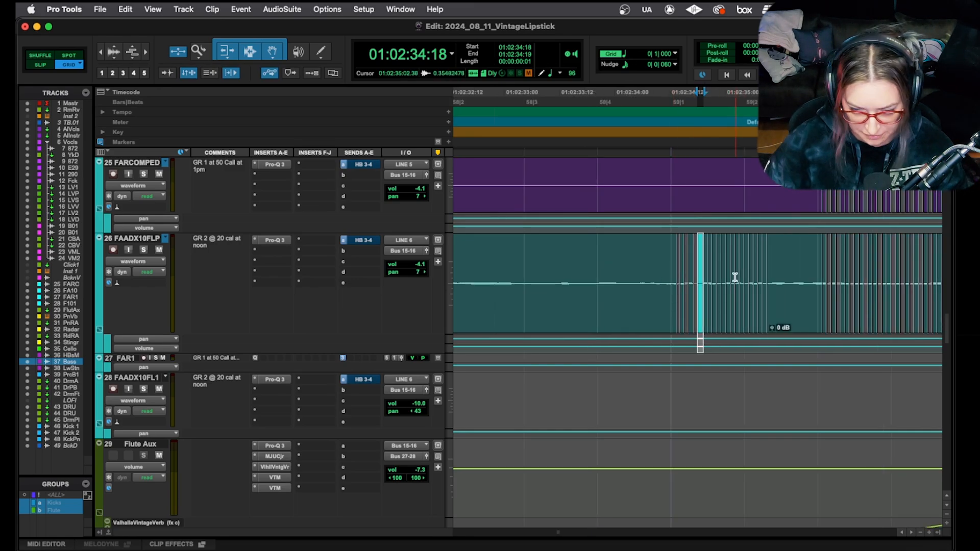
{"action": "key", "text": "t"}
{"action": "key", "text": "t"}
{"action": "key", "text": "t"}
{"action": "key", "text": "t"}
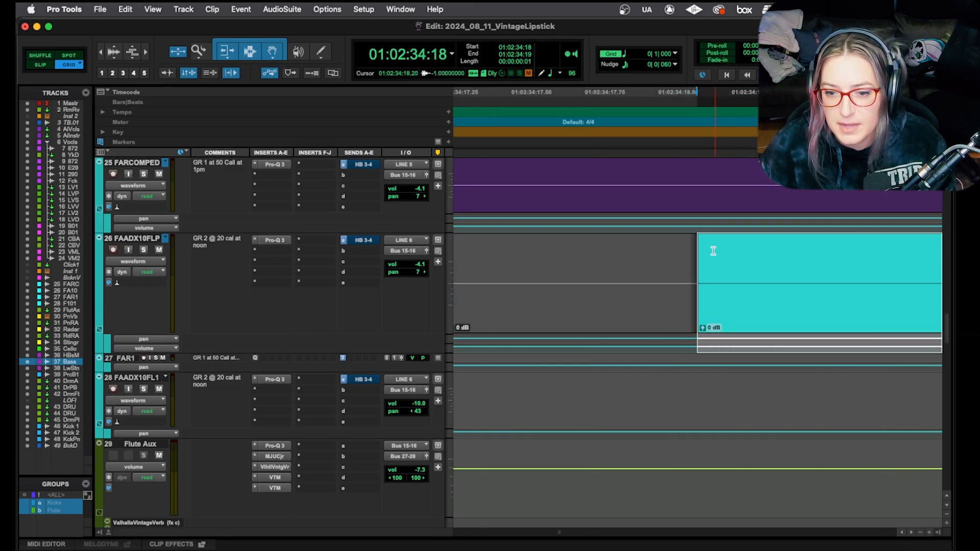
{"action": "left_click", "coordinate": [699, 241]}
{"action": "key", "text": "r"}
{"action": "key", "text": "r"}
{"action": "key", "text": "r"}
{"action": "key", "text": "r"}
- Apply batch fades to the FAADX10FLP slices from 01:02:34:12 to 01:02:34:22, with fade-in and fade-out lengths of 2 milliseconds
{"action": "left_click", "coordinate": [590, 273]}
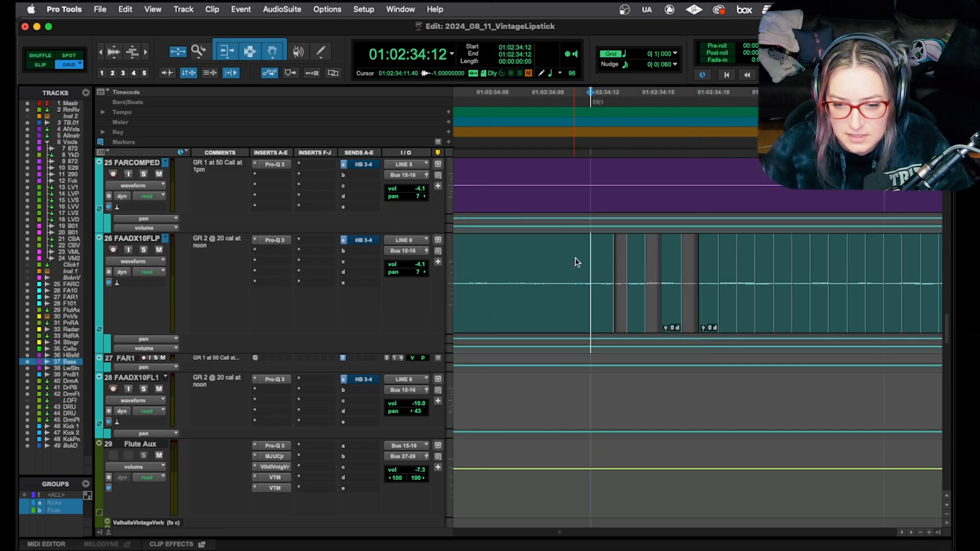
{"action": "left_click", "coordinate": [715, 277], "text": "shift"}
{"action": "left_click", "coordinate": [785, 286], "text": "shift"}
{"action": "key", "text": "super+f"}
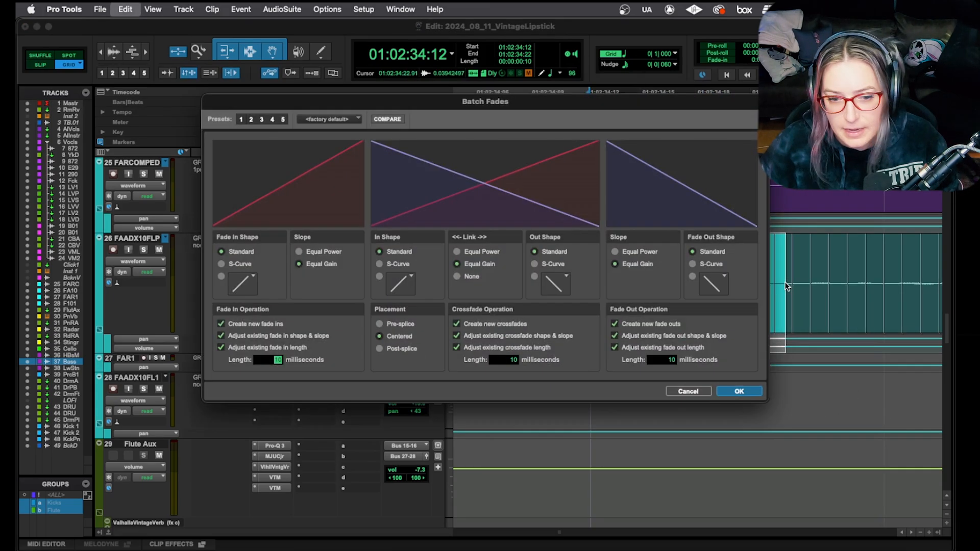
{"action": "double_click", "coordinate": [670, 359]}
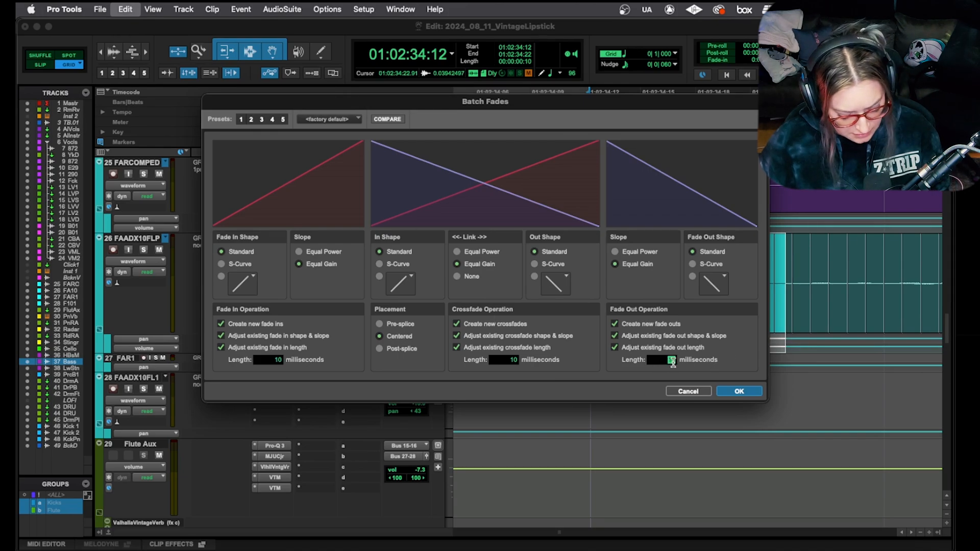
{"action": "double_click", "coordinate": [265, 359]}
{"action": "type", "text": "2"}
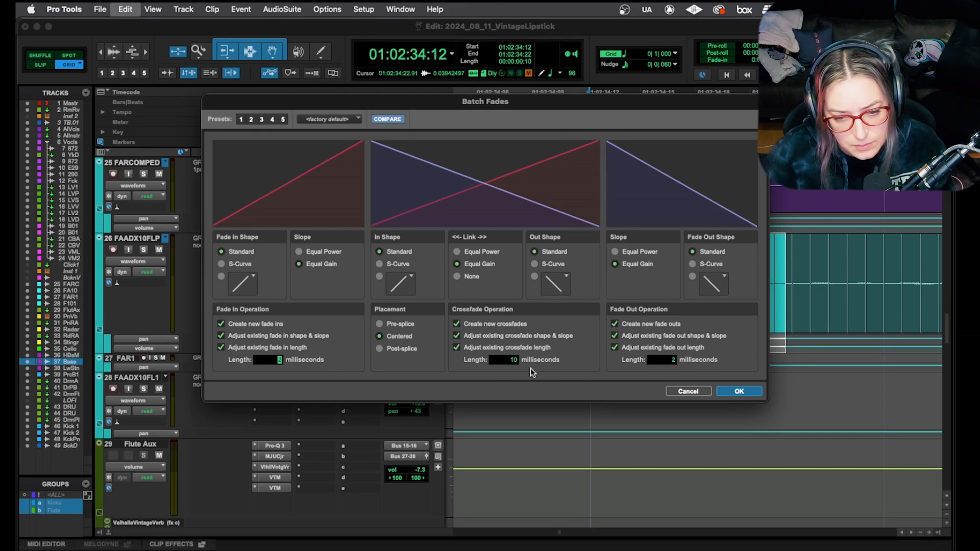
{"action": "left_click", "coordinate": [740, 391]}
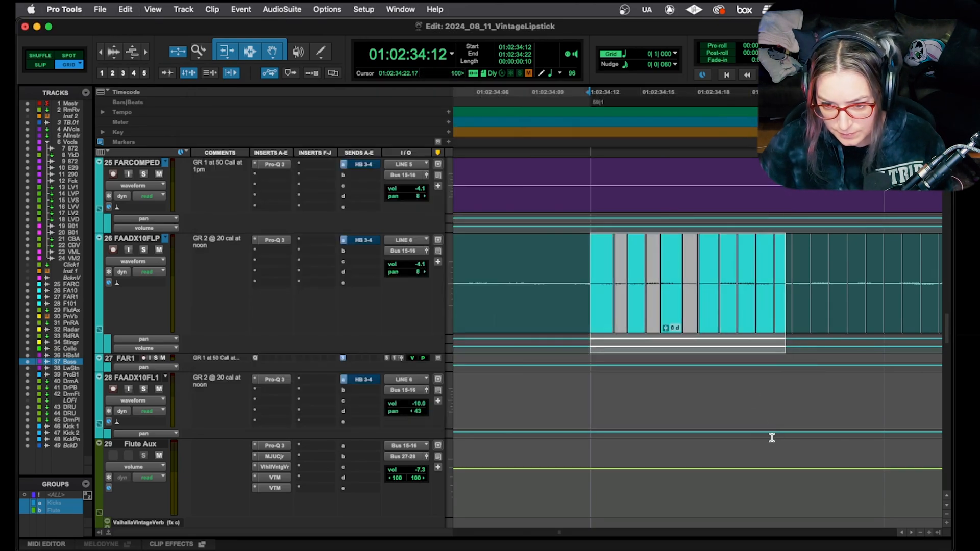
- Replace the crossfade at the first cut, near 01:02:34:13, with a fade-out on the audible FAADX10FLP slice
{"action": "key", "text": "t"}
{"action": "key", "text": "t"}
{"action": "key", "text": "t"}
{"action": "key", "text": "t"}
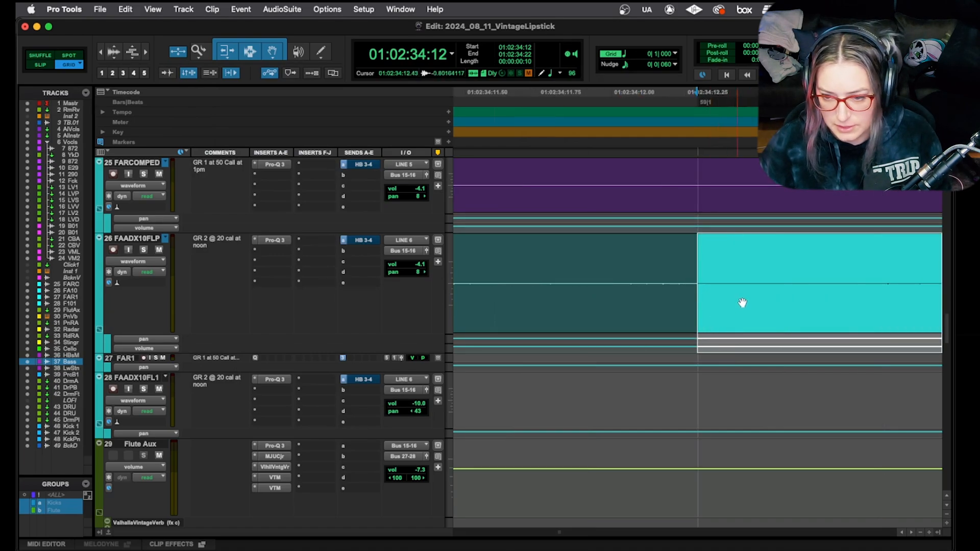
{"action": "scroll", "coordinate": [744, 301], "scroll_direction": "right", "scroll_amount": 5}
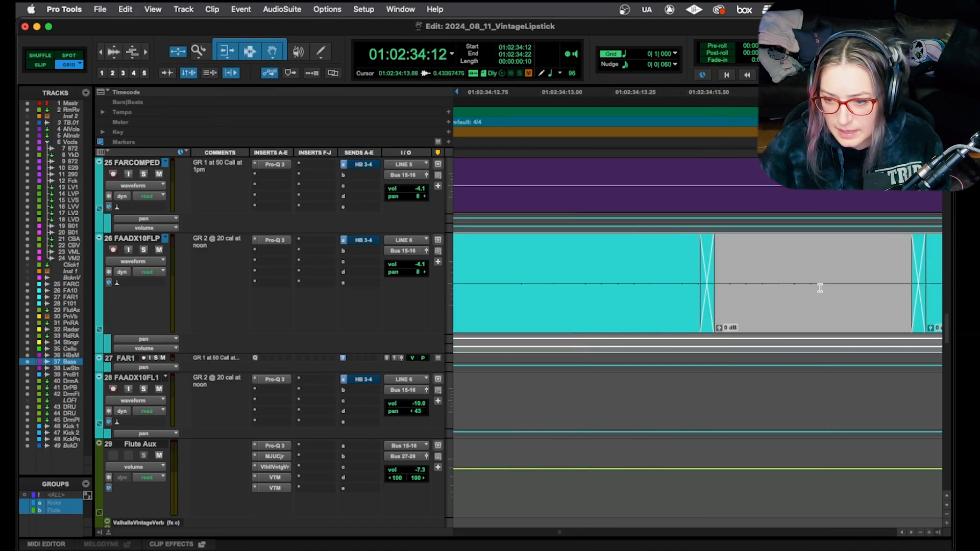
{"action": "left_click", "coordinate": [705, 319]}
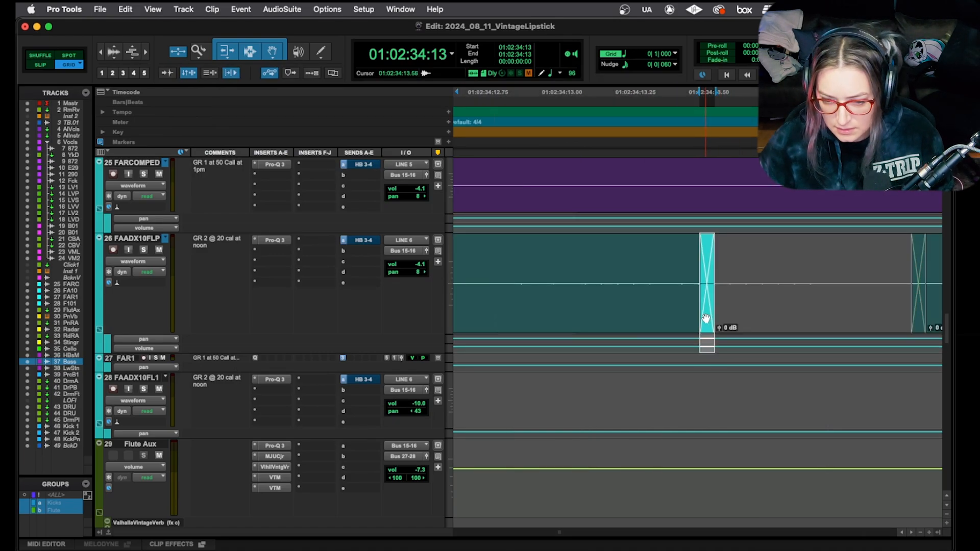
{"action": "key", "text": "Delete"}
{"action": "left_click_drag", "start_coordinate": [704, 241], "coordinate": [700, 241]}
{"action": "left_click", "coordinate": [741, 248]}
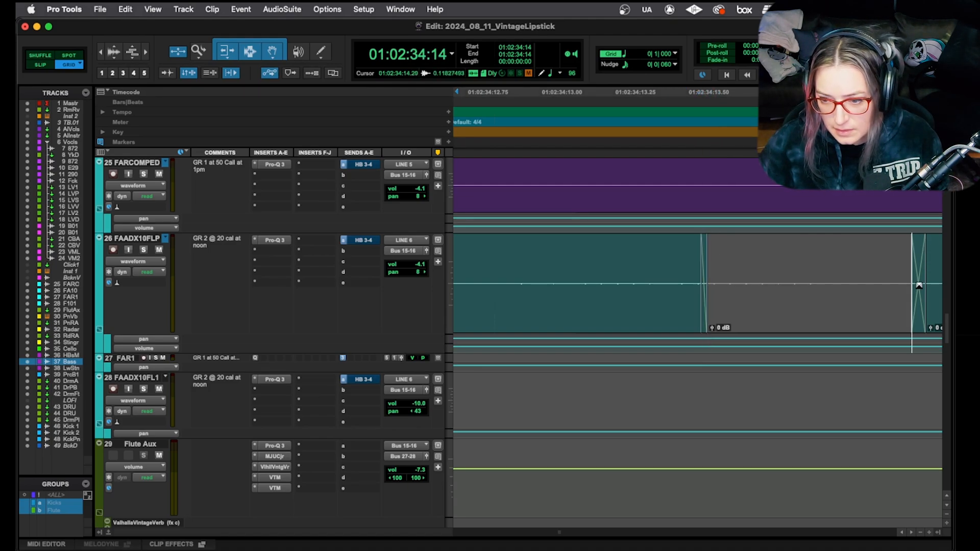
- Replace the crossfade after the first muted FAADX10FLP slice with a fade-in on the audible slice at 01:02:34:14
{"action": "left_click", "coordinate": [915, 310]}
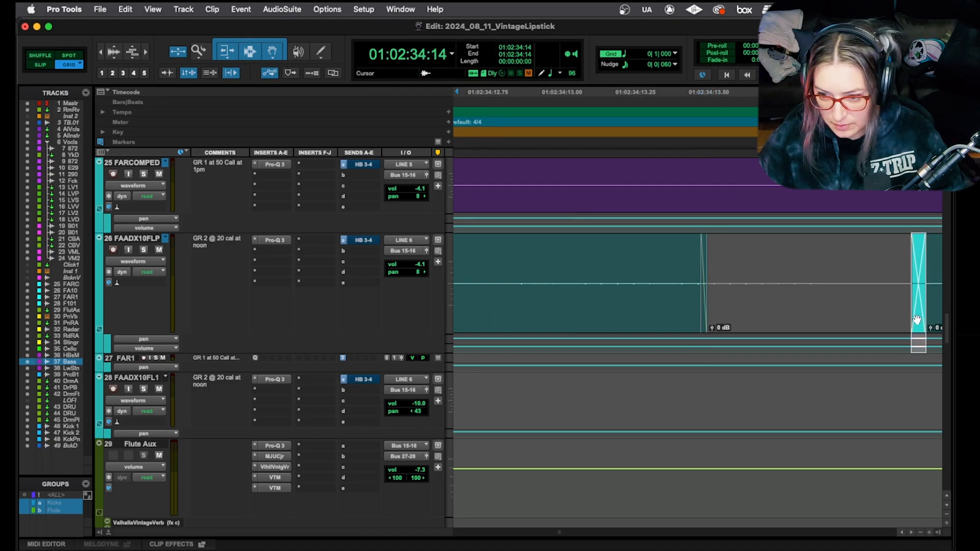
{"action": "key", "text": "Delete"}
{"action": "left_click_drag", "start_coordinate": [919, 237], "coordinate": [925, 237]}
{"action": "key", "text": "super+z"}
{"action": "scroll", "coordinate": [925, 244], "scroll_direction": "right", "scroll_amount": 3}
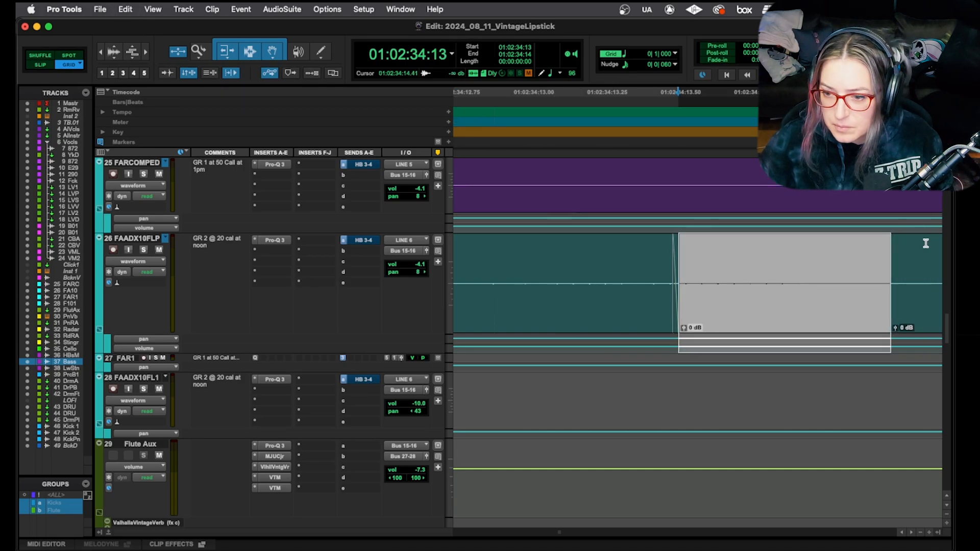
{"action": "left_click_drag", "start_coordinate": [837, 234], "coordinate": [844, 236]}
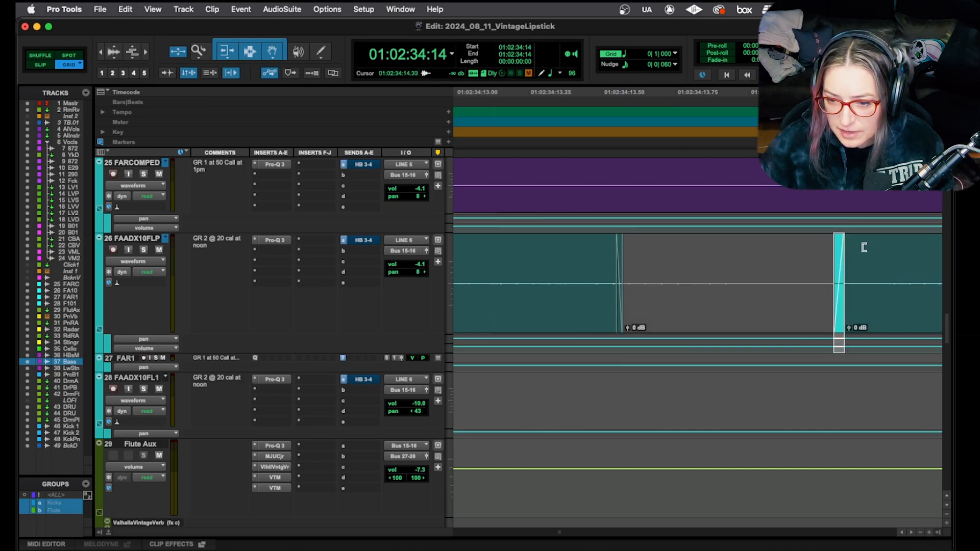
{"action": "left_click", "coordinate": [913, 322]}
- Undo the fades, mutes and 1/64-note splits that start at 01:02:34:12 on FAADX10FLP, back to the uncut flute clip
{"action": "key", "text": "r"}
{"action": "key", "text": "r"}
{"action": "key", "text": "r"}
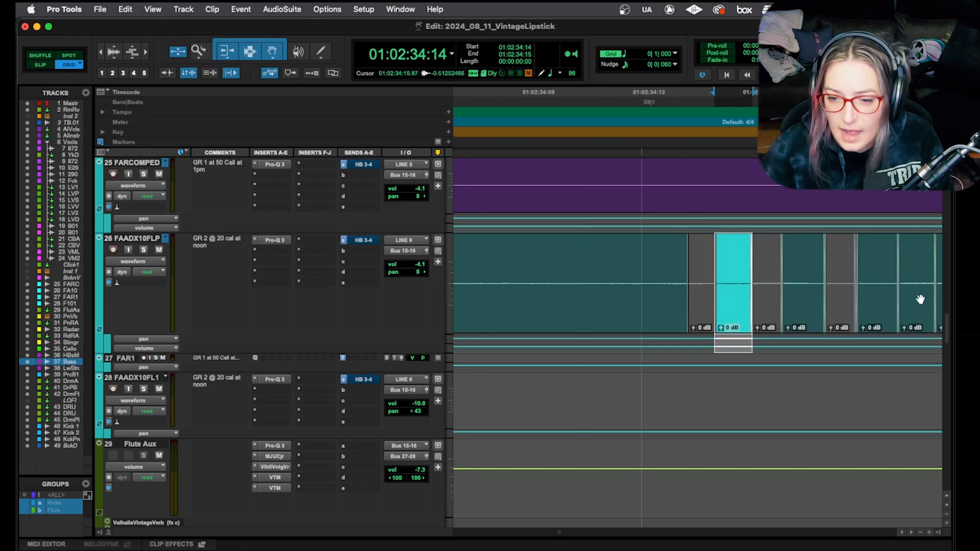
{"action": "key", "text": "r"}
{"action": "key", "text": "r"}
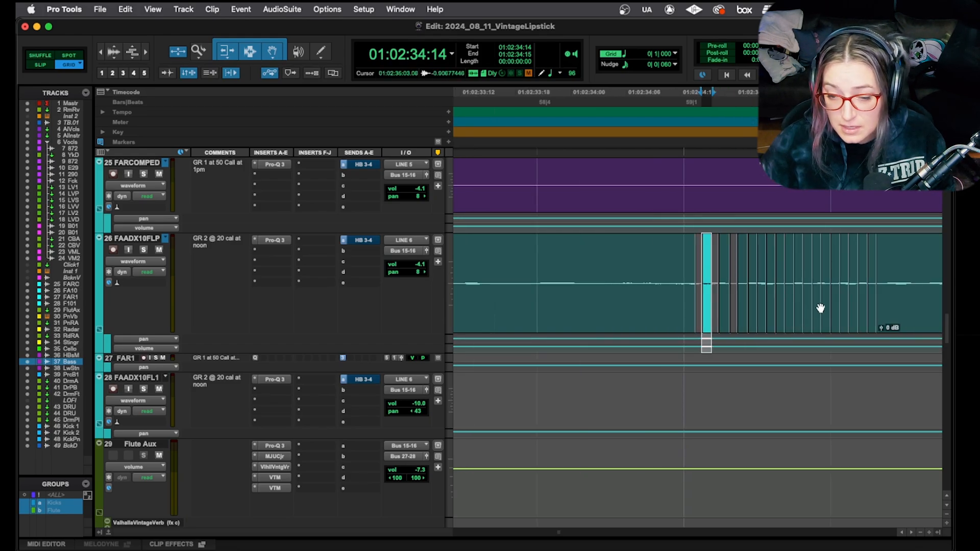
{"action": "key", "text": "r"}
{"action": "key", "text": "super+a"}
{"action": "key", "text": "super+z"}
{"action": "key", "text": "super+z"}
{"action": "key", "text": "super+z"}
{"action": "key", "text": "super+z"}
{"action": "key", "text": "super+z"}
{"action": "key", "text": "super+z"}
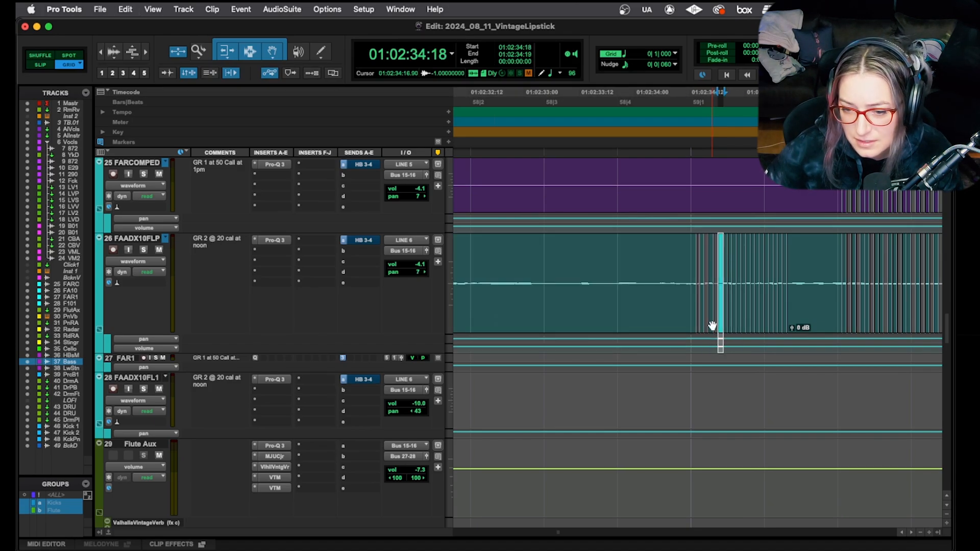
{"action": "key", "text": "super+z"}
{"action": "key", "text": "super+z"}
{"action": "key", "text": "super+z"}
{"action": "key", "text": "super+z"}
{"action": "key", "text": "super+z"}
{"action": "key", "text": "super+z"}
{"action": "key", "text": "super+z"}
{"action": "key", "text": "super+z"}
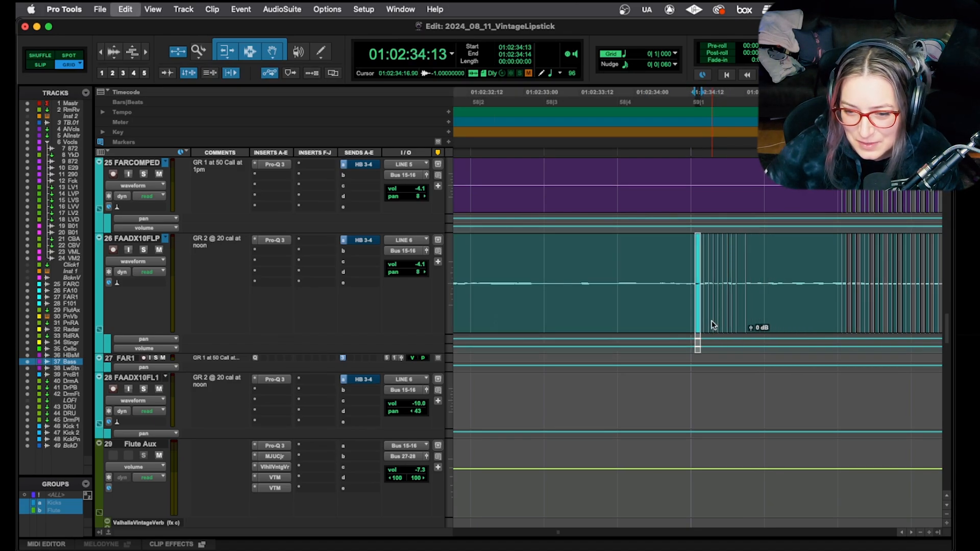
{"action": "key", "text": "super+z"}
{"action": "key", "text": "super+z"}
{"action": "key", "text": "super+z"}
{"action": "key", "text": "super+z"}
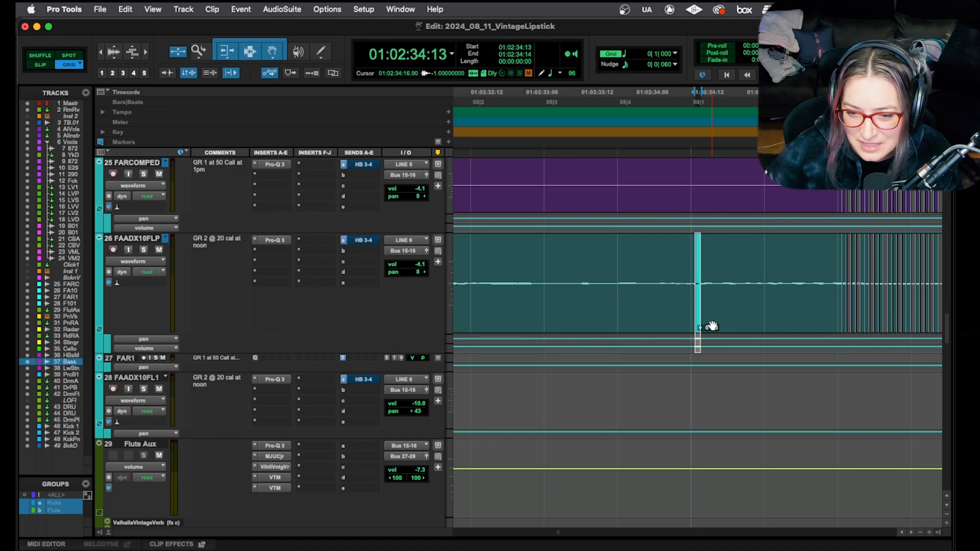
- Place the edit cursor at 01:02:34:12 on the FAADX10FLP track
{"action": "left_click", "coordinate": [733, 377]}
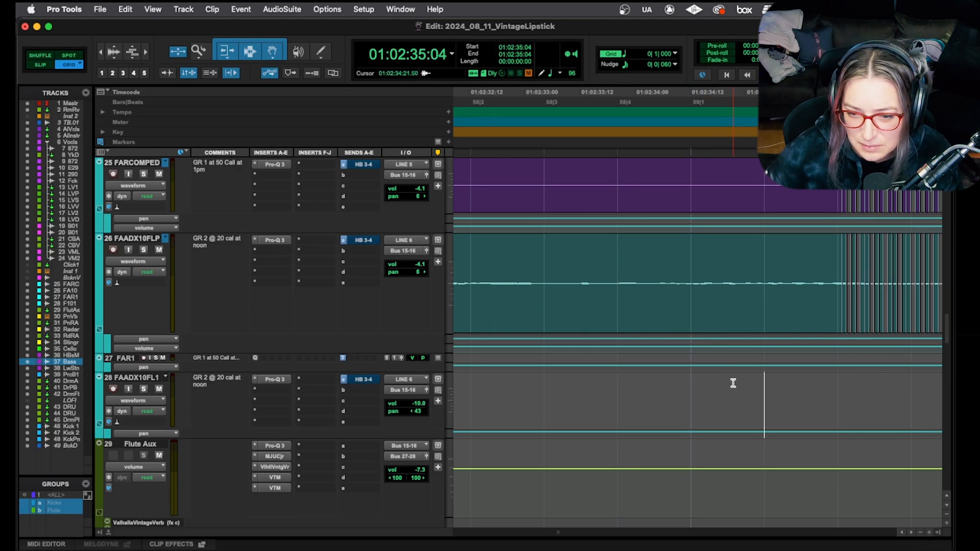
{"action": "left_click", "coordinate": [695, 258]}
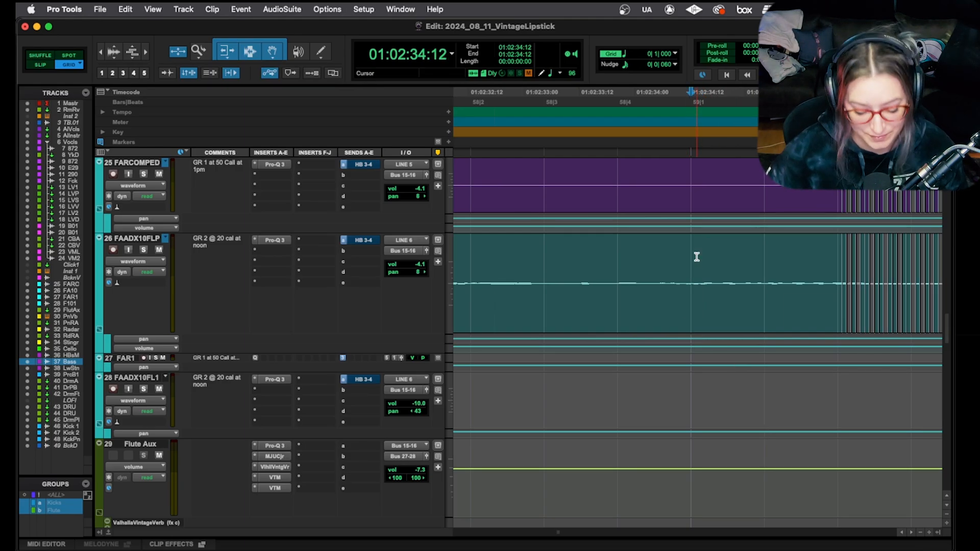
{"action": "key", "text": "r"}
{"action": "key", "text": "r"}
{"action": "key", "text": "r"}
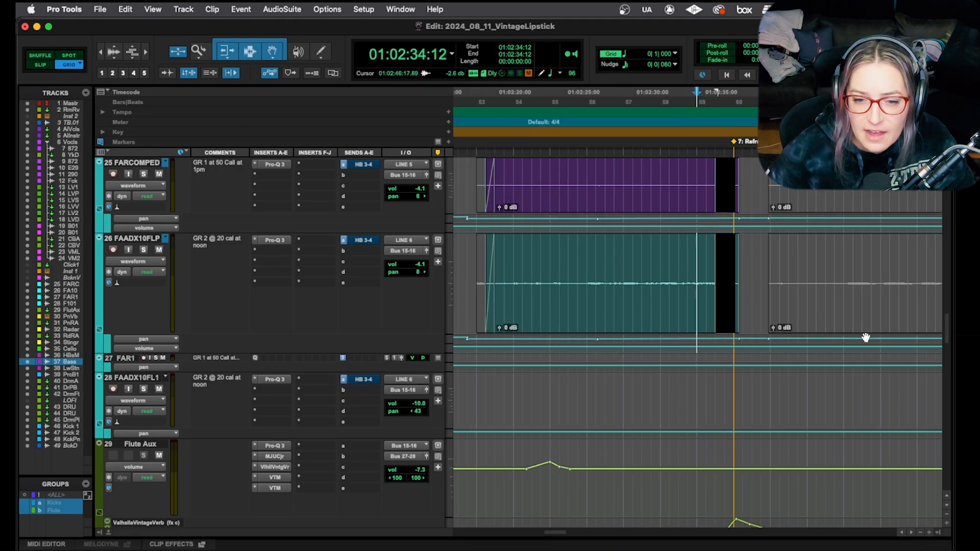
- Place the edit cursor at 01:01:51:21 on the M87CCOMP2T vocal track, just before the Bridge marker
{"action": "scroll", "coordinate": [867, 340], "scroll_direction": "up", "scroll_amount": 20}
{"action": "scroll", "coordinate": [867, 340], "scroll_direction": "up", "scroll_amount": 5}
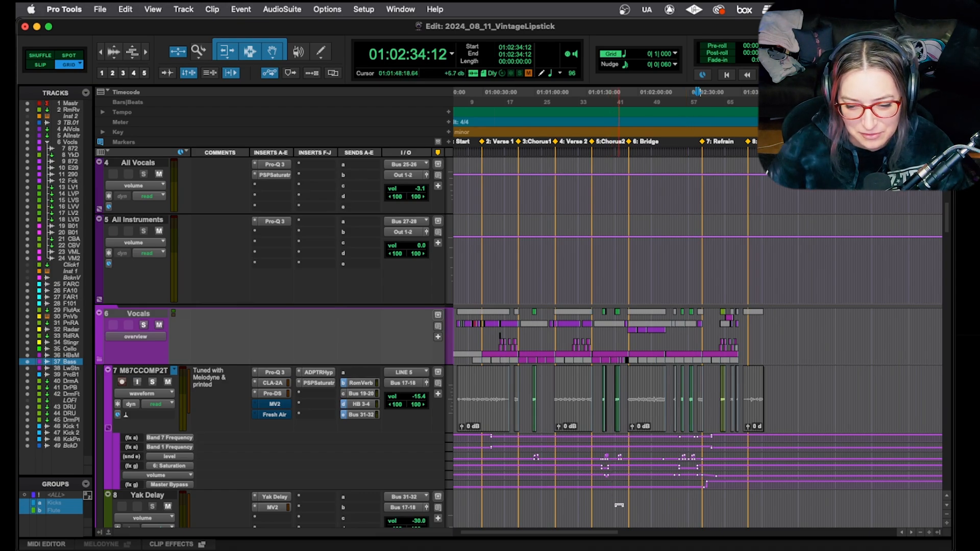
{"action": "left_click", "coordinate": [624, 390]}
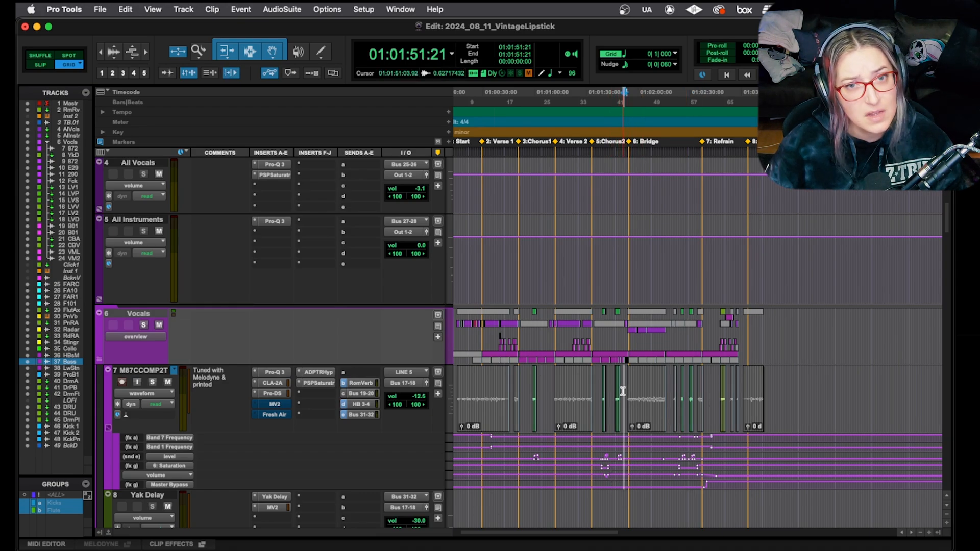